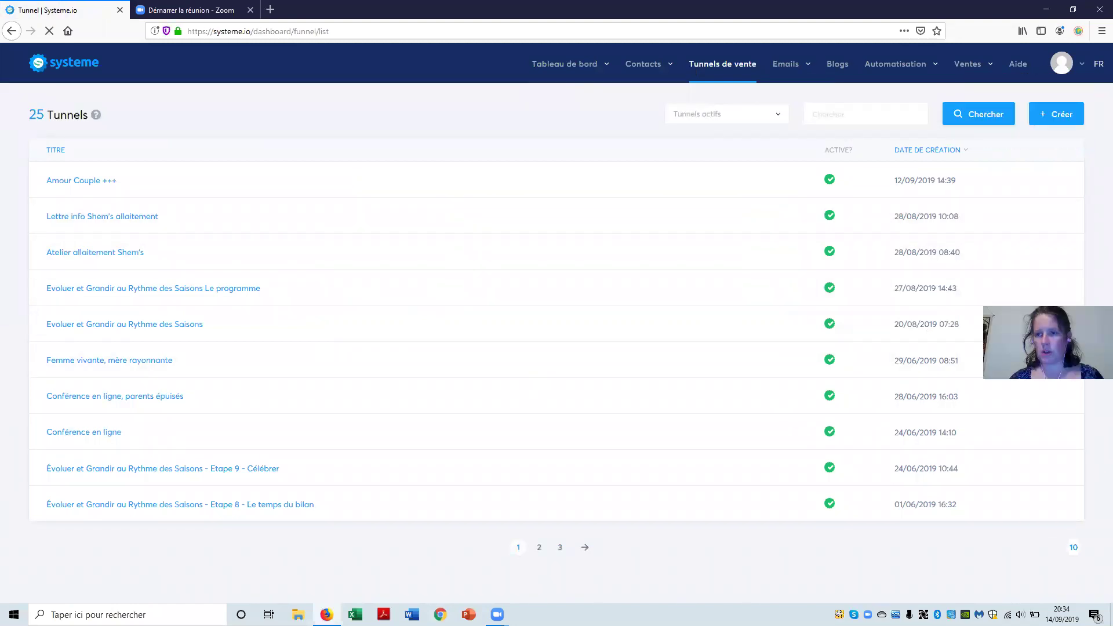
- Create a 'Vendez vos produits' sales funnel named 'démo tunnel'
{"action": "left_click", "coordinate": [1055, 112]}
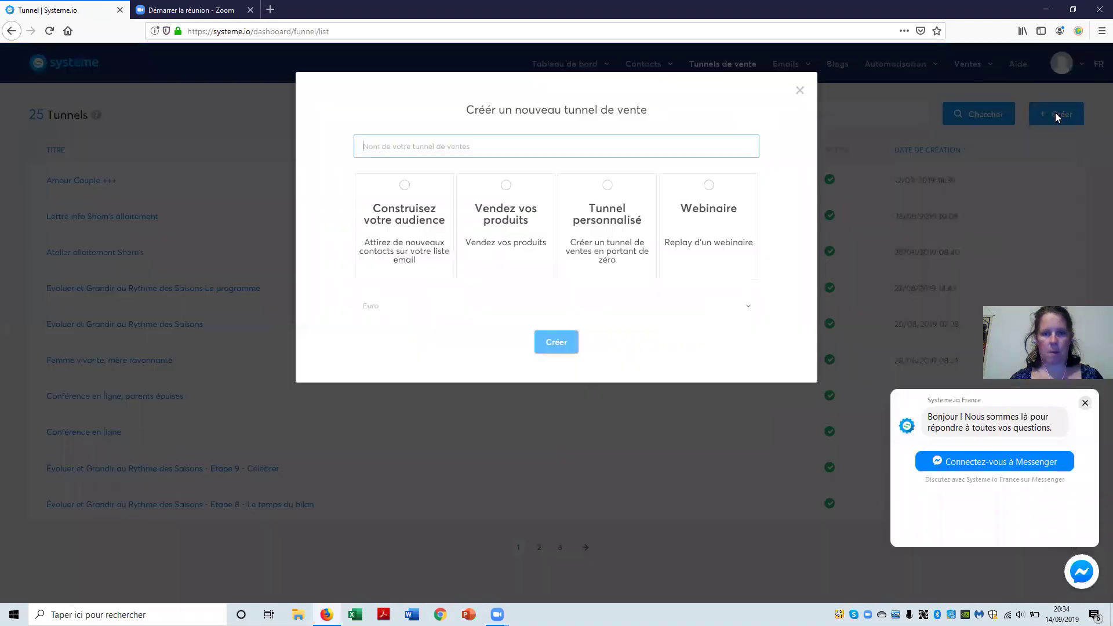
{"action": "left_click", "coordinate": [507, 187]}
{"action": "left_click", "coordinate": [402, 146]}
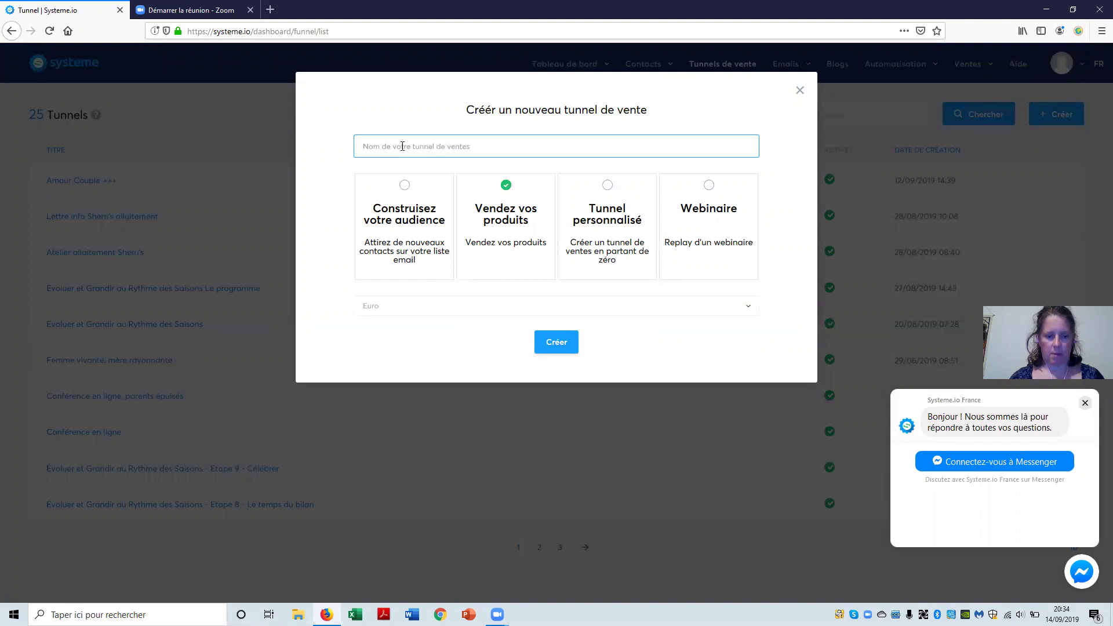
{"action": "type", "text": "te"}
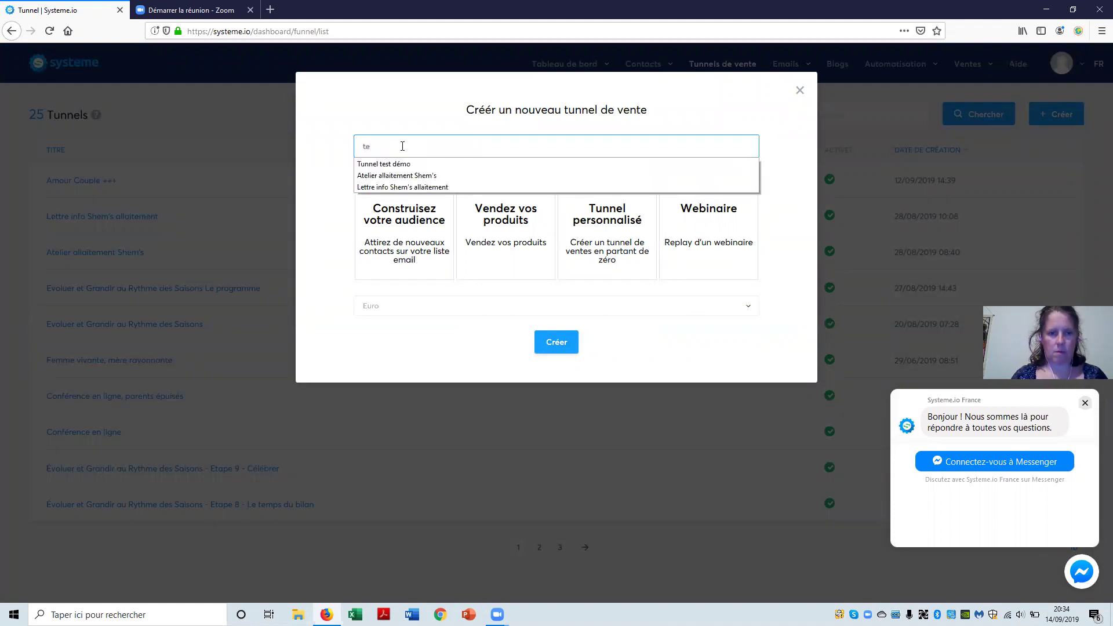
{"action": "key", "text": "BackSpace"}
{"action": "key", "text": "BackSpace"}
{"action": "type", "text": "de"}
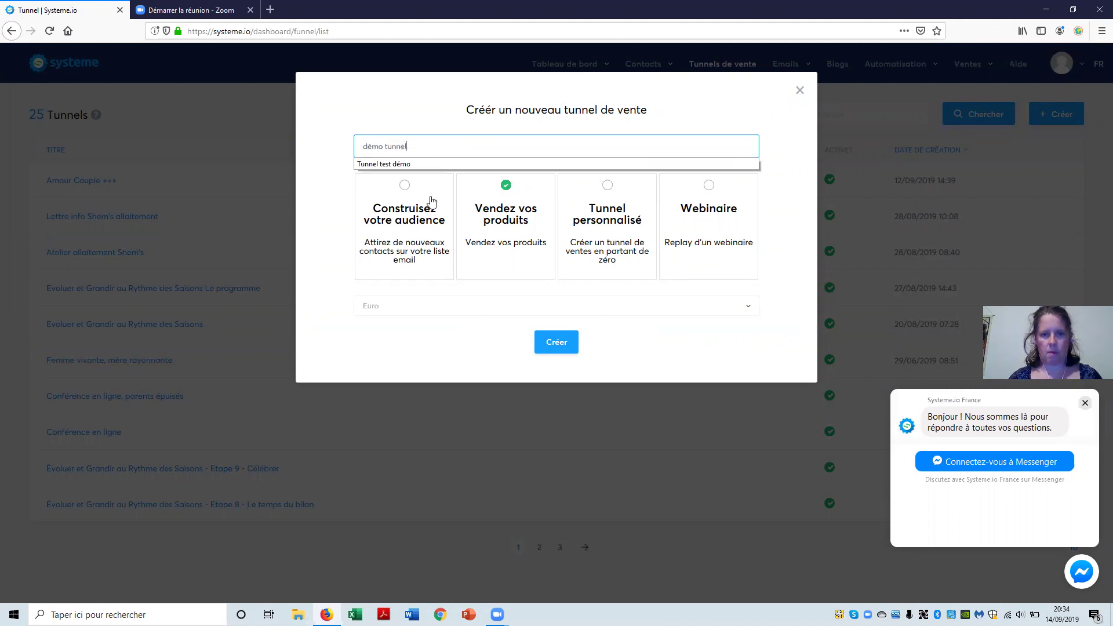
{"action": "left_click", "coordinate": [549, 344]}
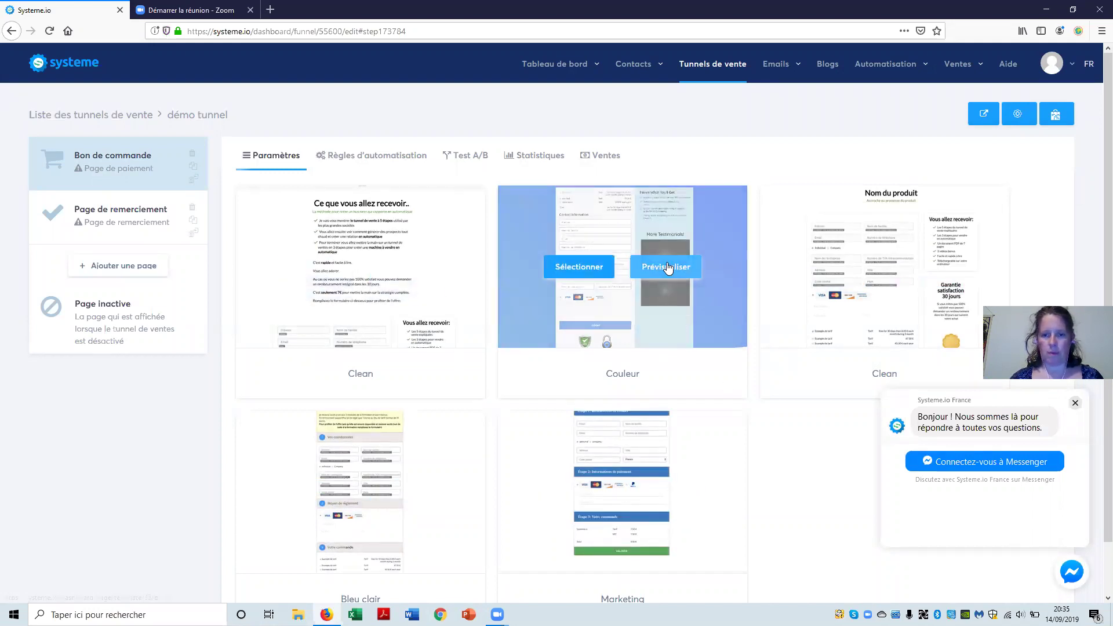
- Preview the Couleur template, then select it for the démo tunnel order page
{"action": "left_click", "coordinate": [668, 268]}
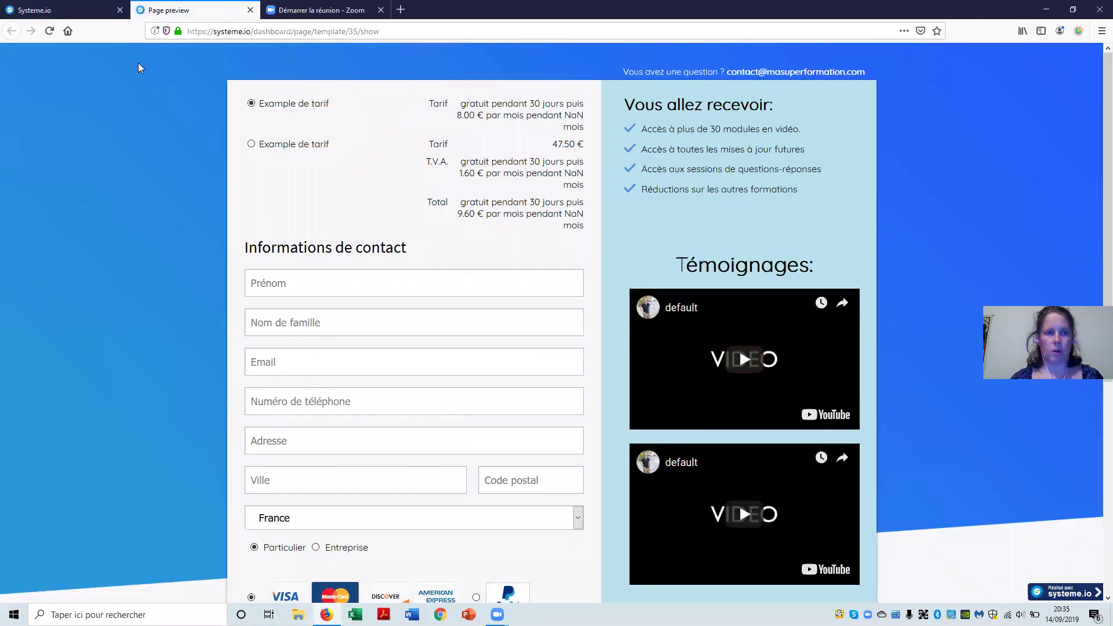
{"action": "left_click", "coordinate": [250, 12]}
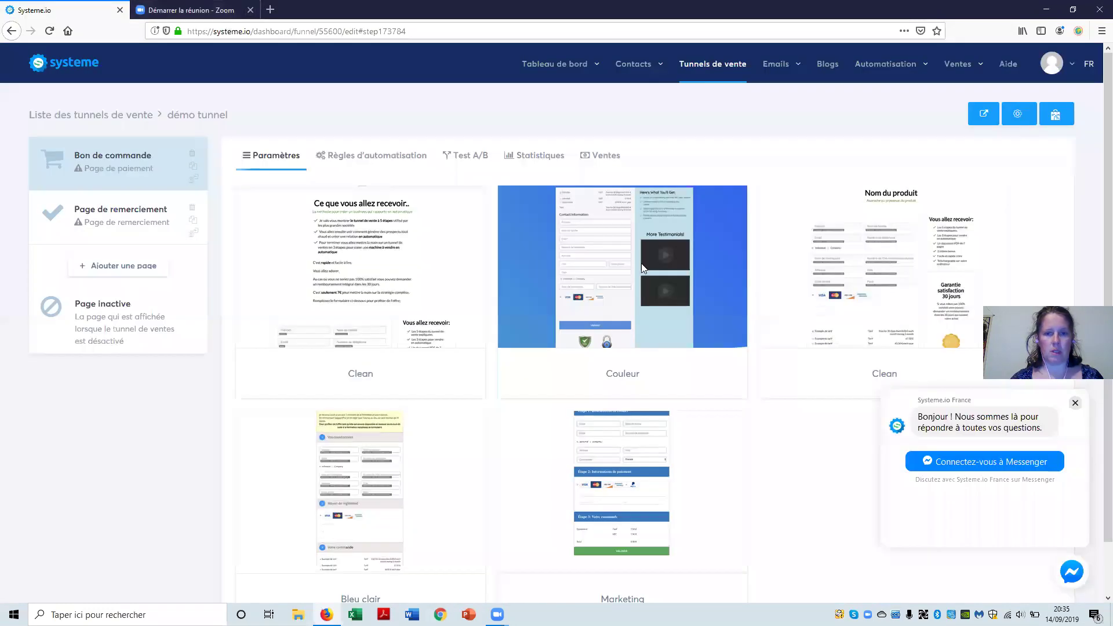
{"action": "left_click", "coordinate": [582, 268]}
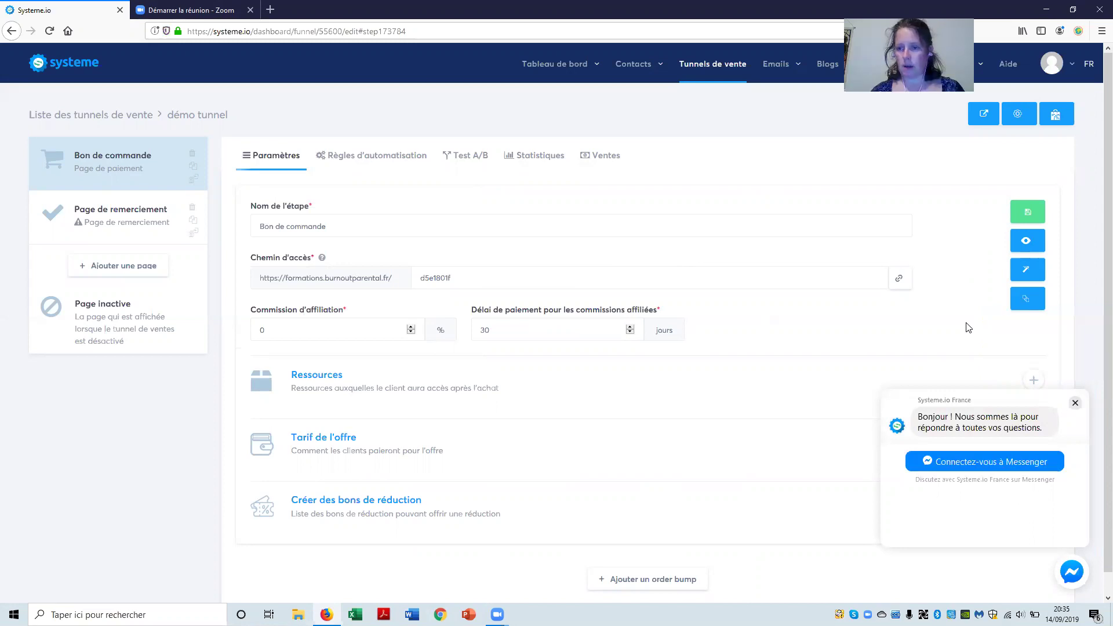
- Open the order page in the editor and set BorddeLoire.jpg as the section background image
{"action": "left_click", "coordinate": [1029, 274]}
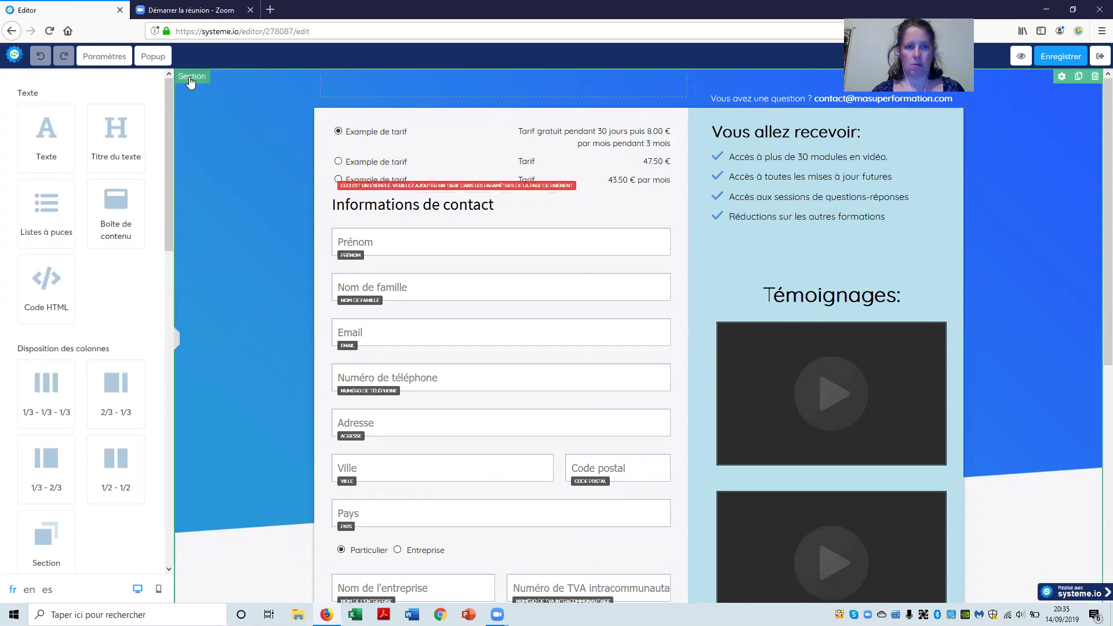
{"action": "left_click", "coordinate": [1061, 78]}
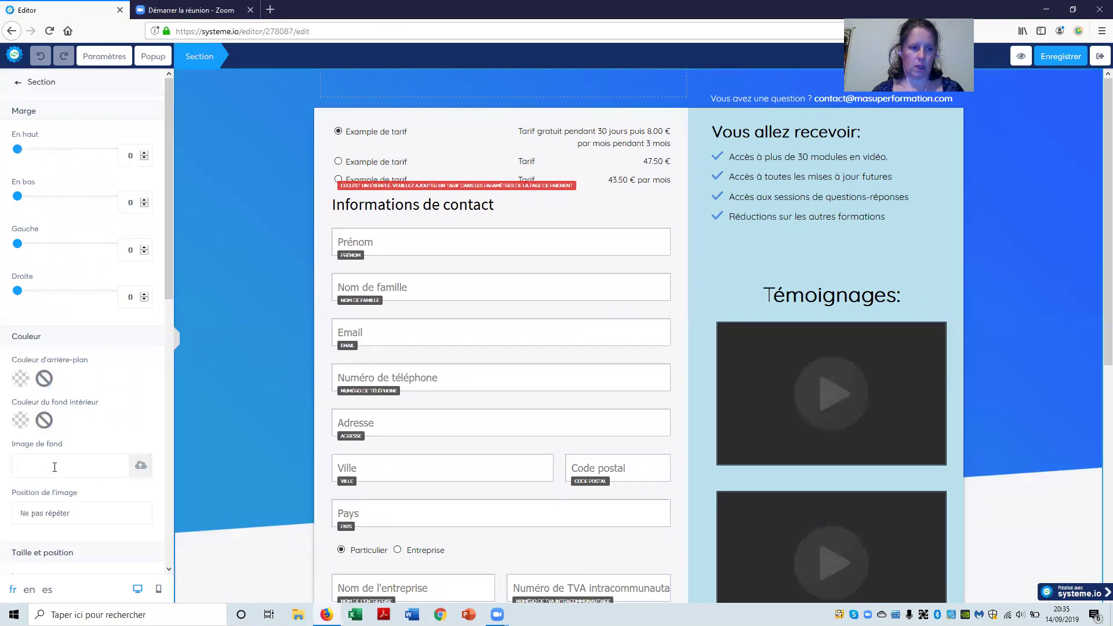
{"action": "left_click", "coordinate": [140, 467]}
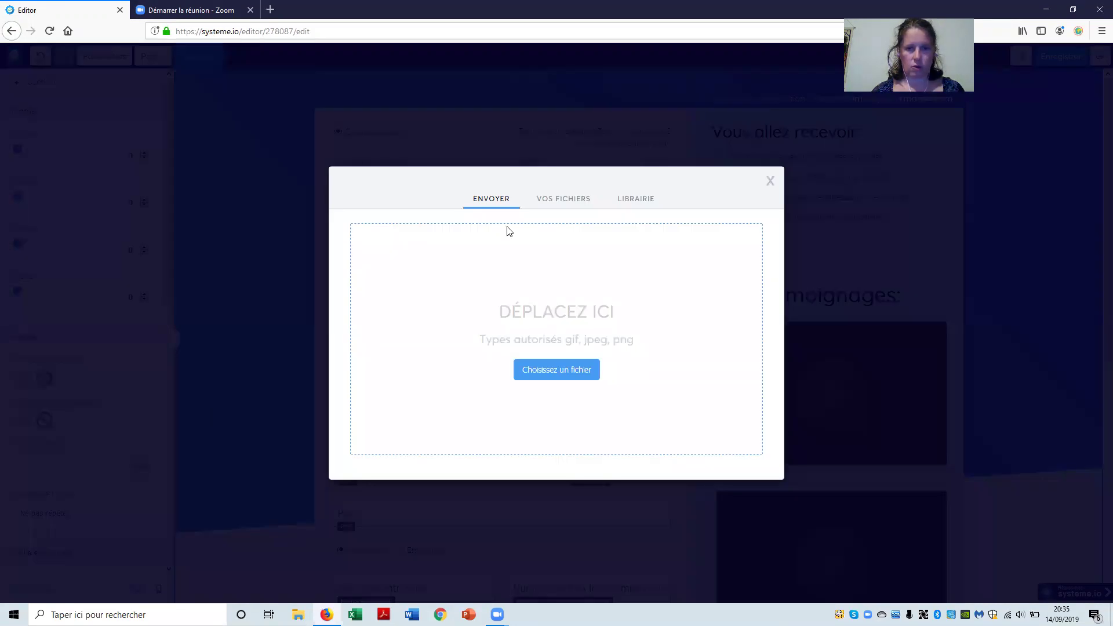
{"action": "left_click", "coordinate": [551, 202]}
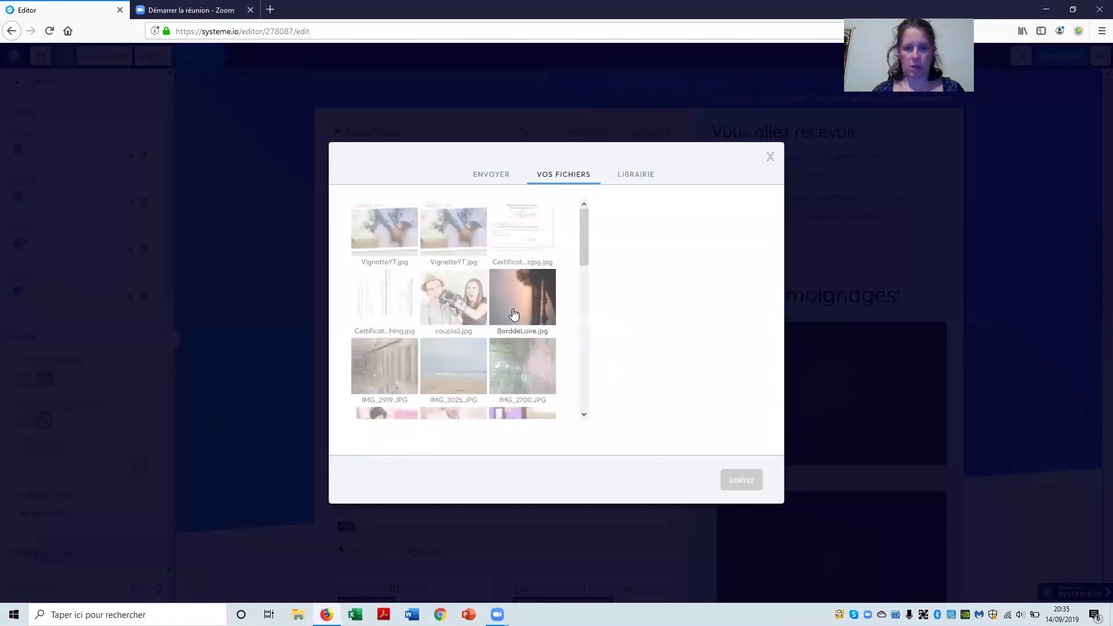
{"action": "left_click", "coordinate": [513, 314]}
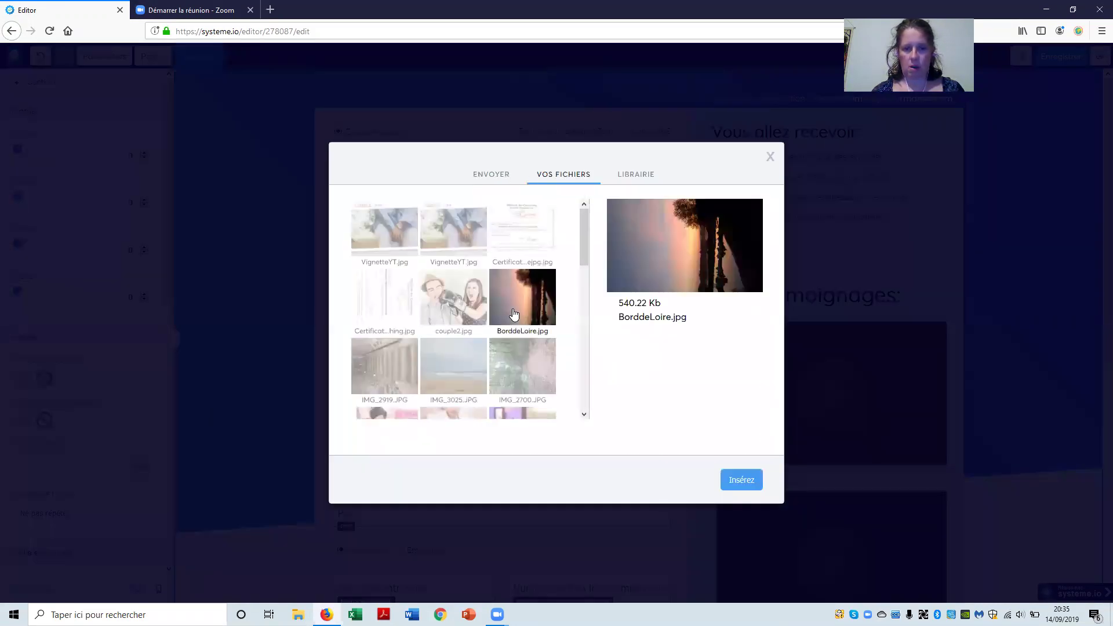
{"action": "left_click", "coordinate": [732, 481]}
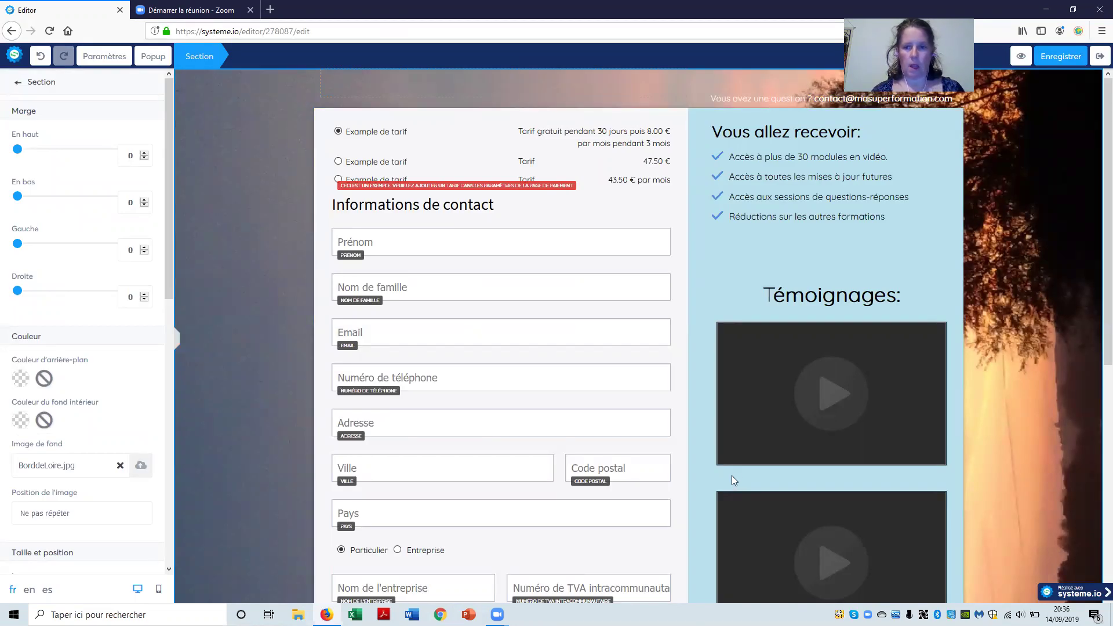
{"action": "left_click", "coordinate": [795, 356]}
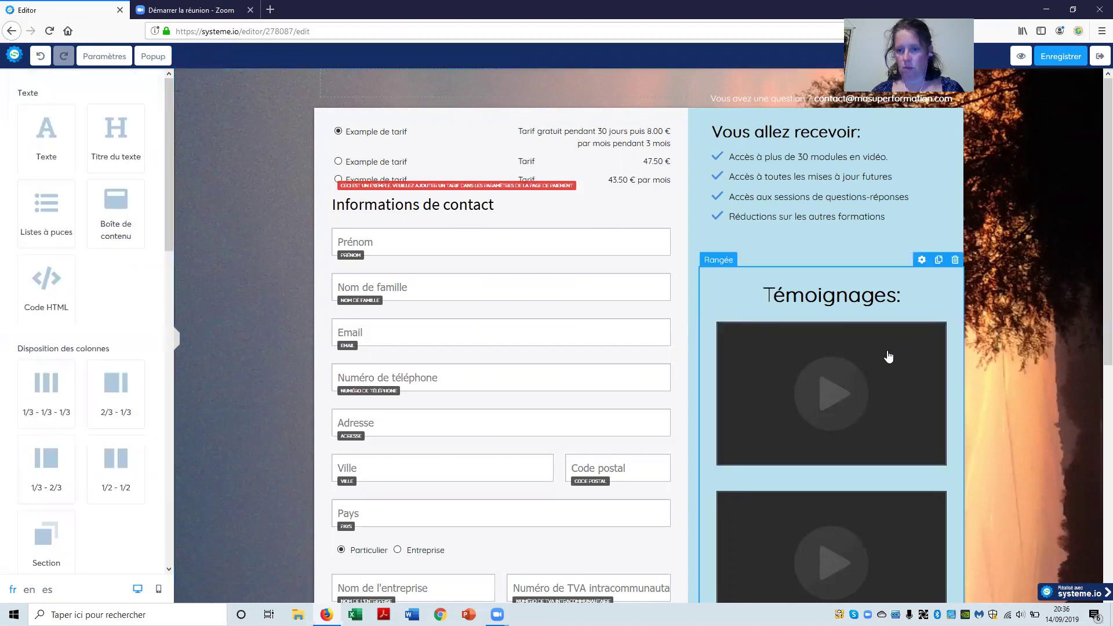
- Replace the 'Témoignages:' heading above the videos with 'Extraits'
{"action": "left_click", "coordinate": [788, 298]}
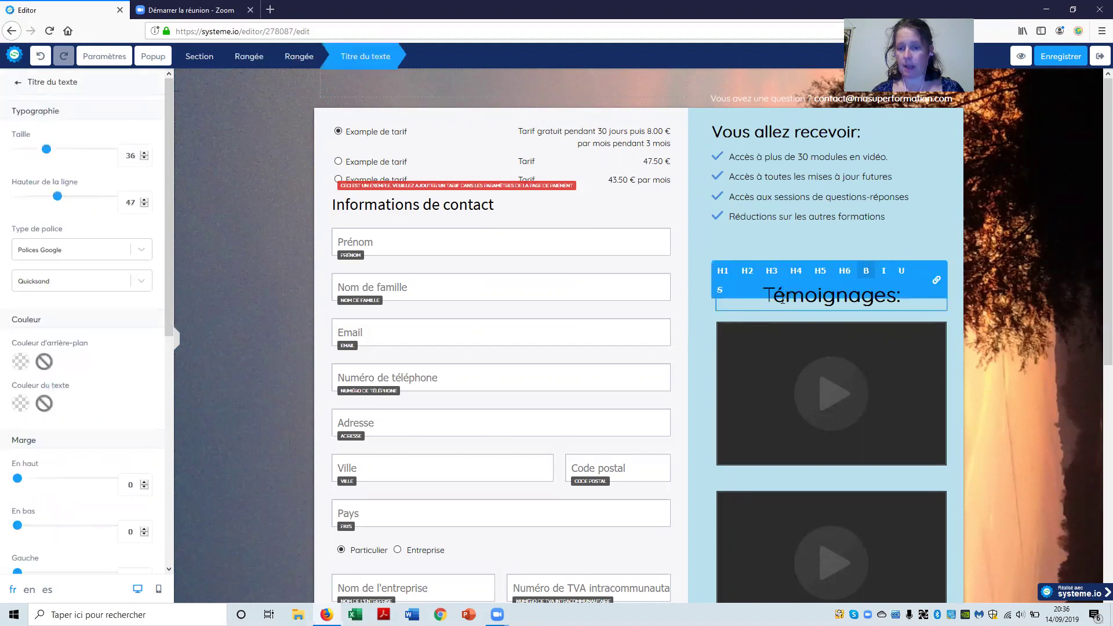
{"action": "left_click_drag", "start_coordinate": [774, 294], "coordinate": [900, 288]}
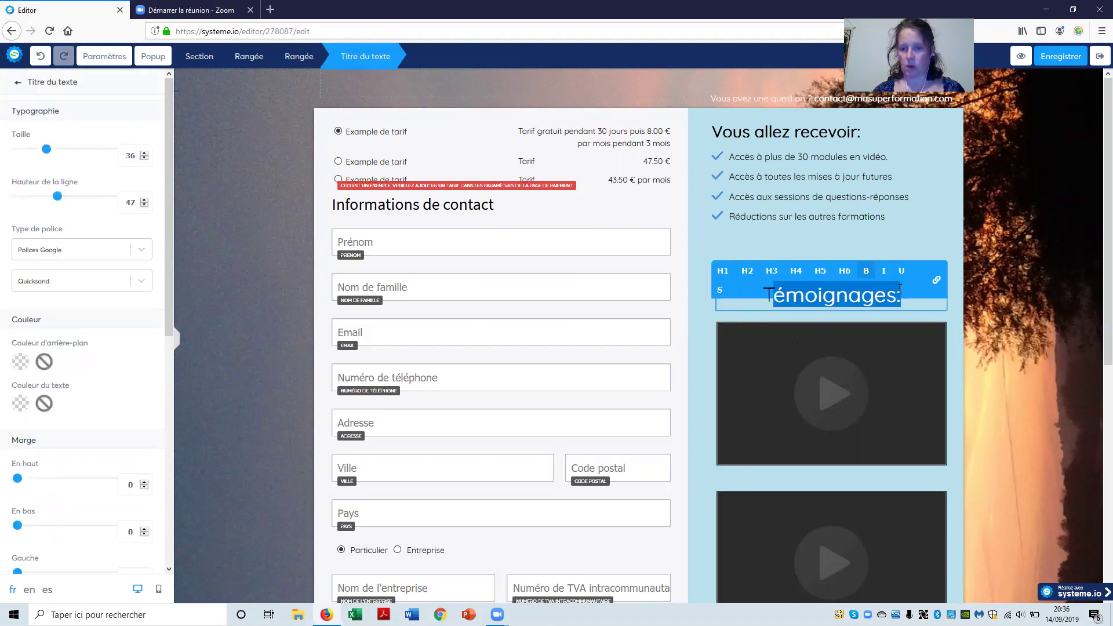
{"action": "key", "text": "BackSpace"}
{"action": "key", "text": "BackSpace"}
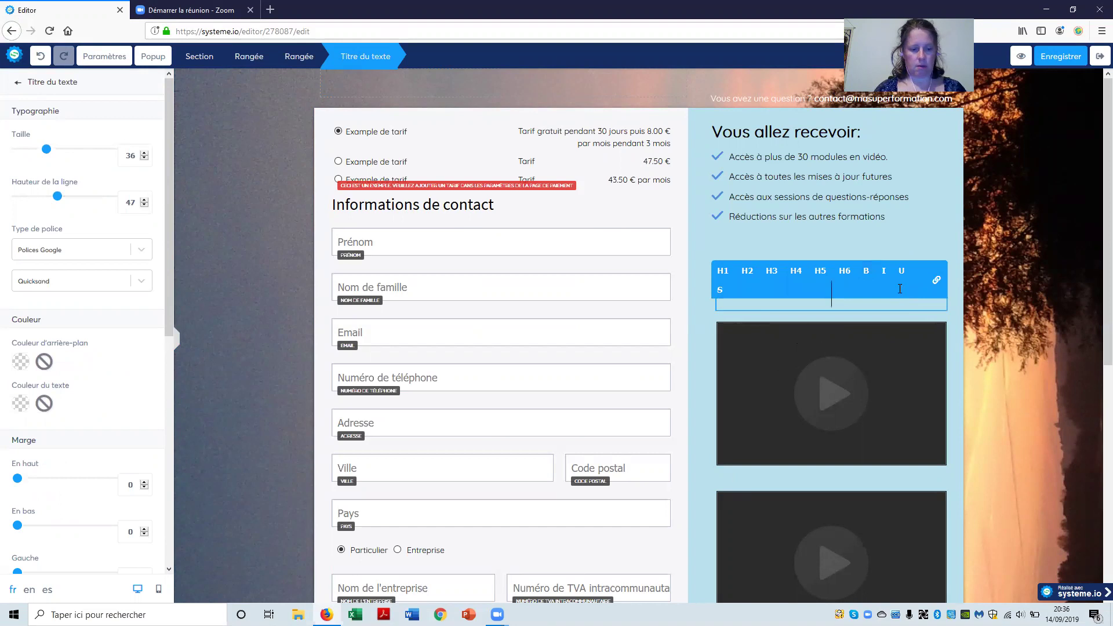
{"action": "type", "text": "Extraits"}
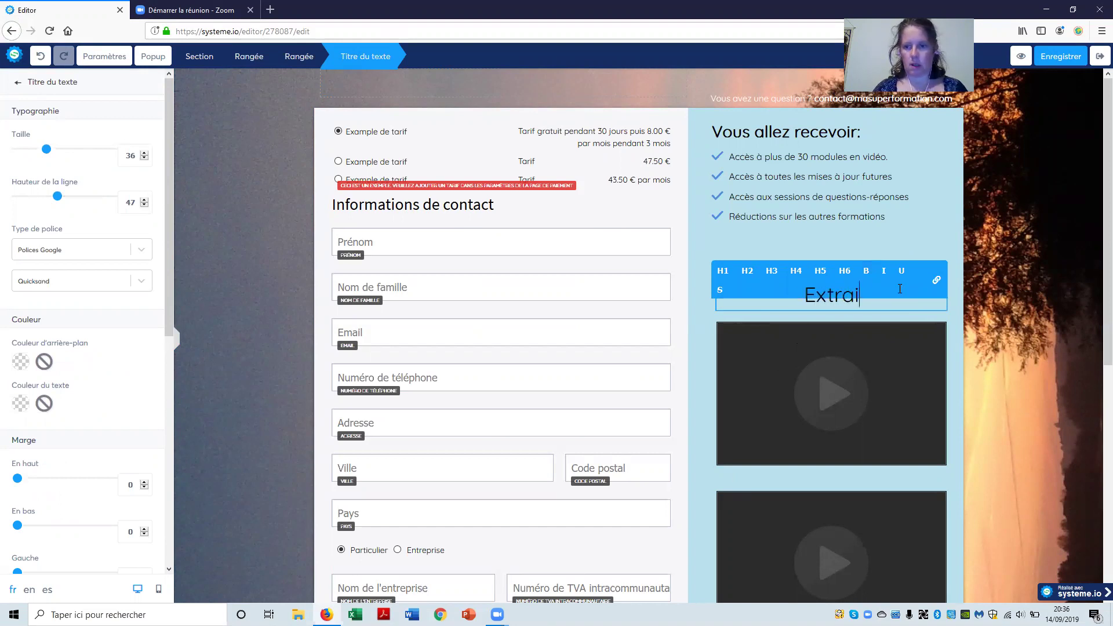
{"action": "left_click", "coordinate": [885, 355]}
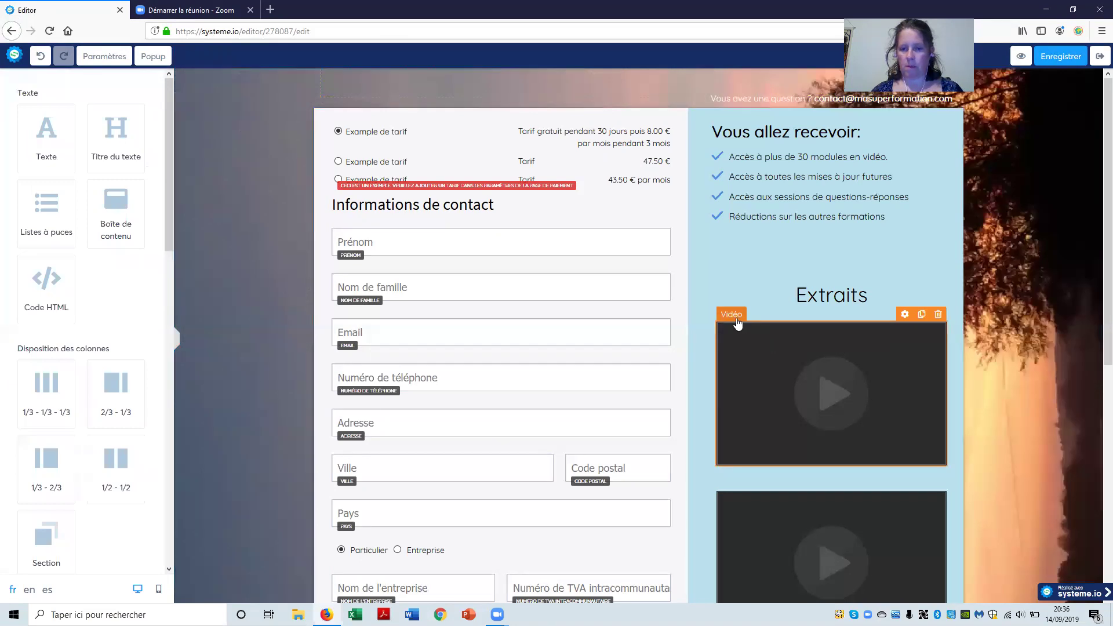
{"action": "left_click", "coordinate": [904, 314]}
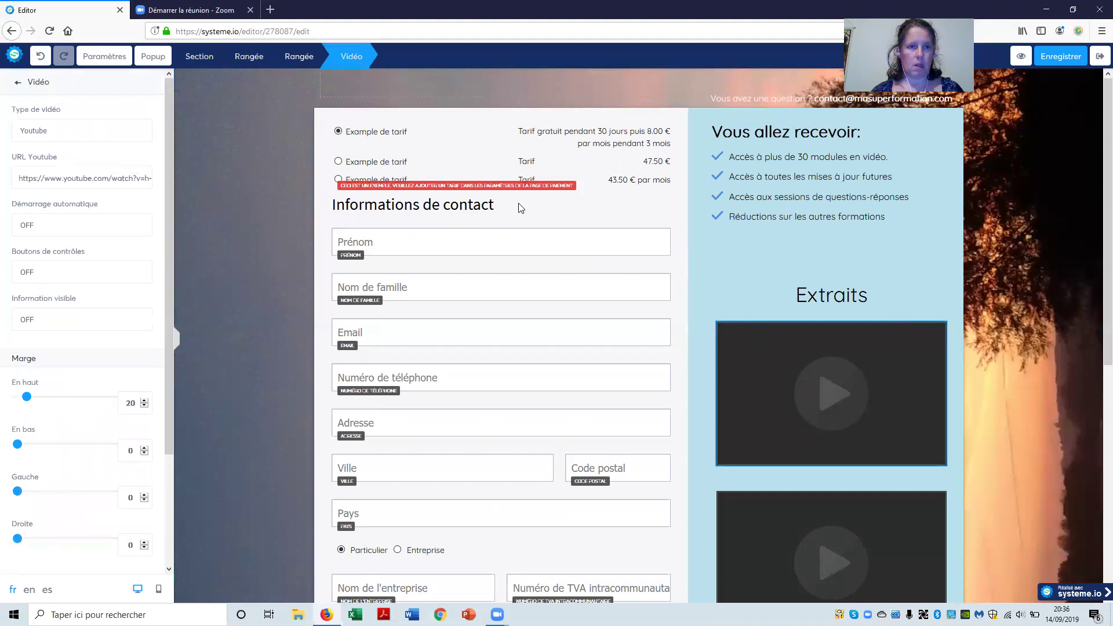
- Go to the YouTube website in a new browser tab
{"action": "left_click", "coordinate": [271, 10]}
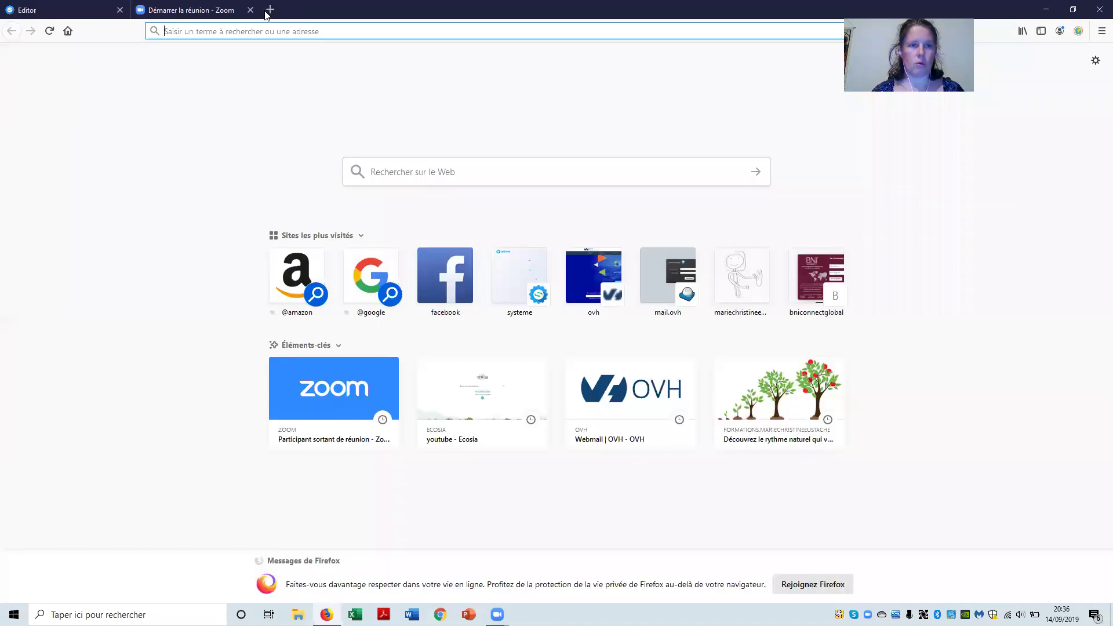
{"action": "left_click", "coordinate": [378, 174]}
{"action": "type", "text": "yout"}
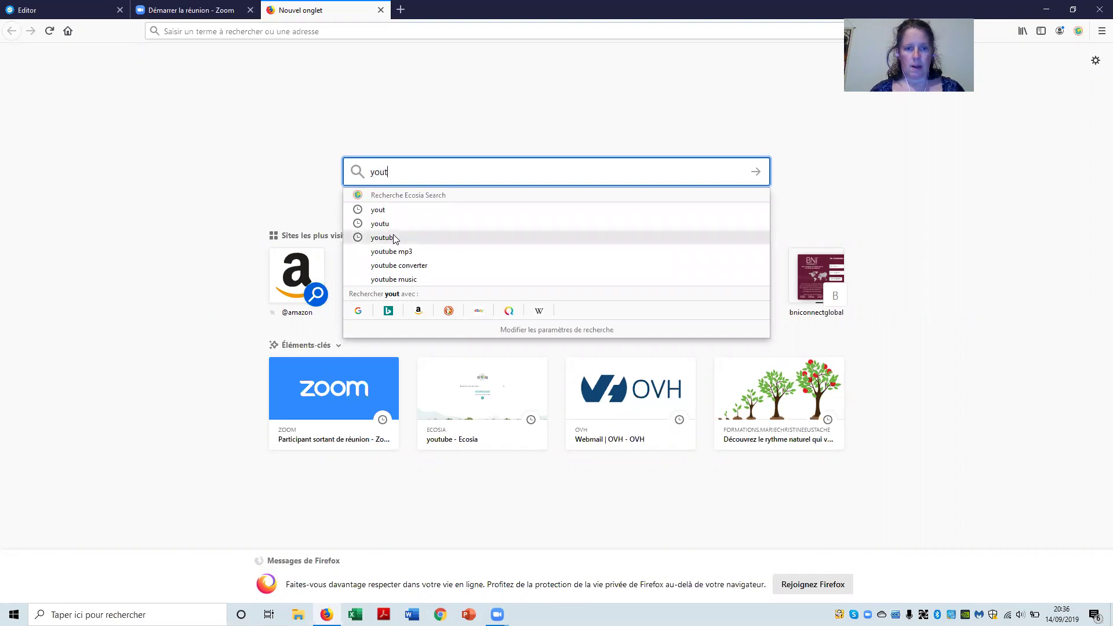
{"action": "left_click", "coordinate": [394, 238]}
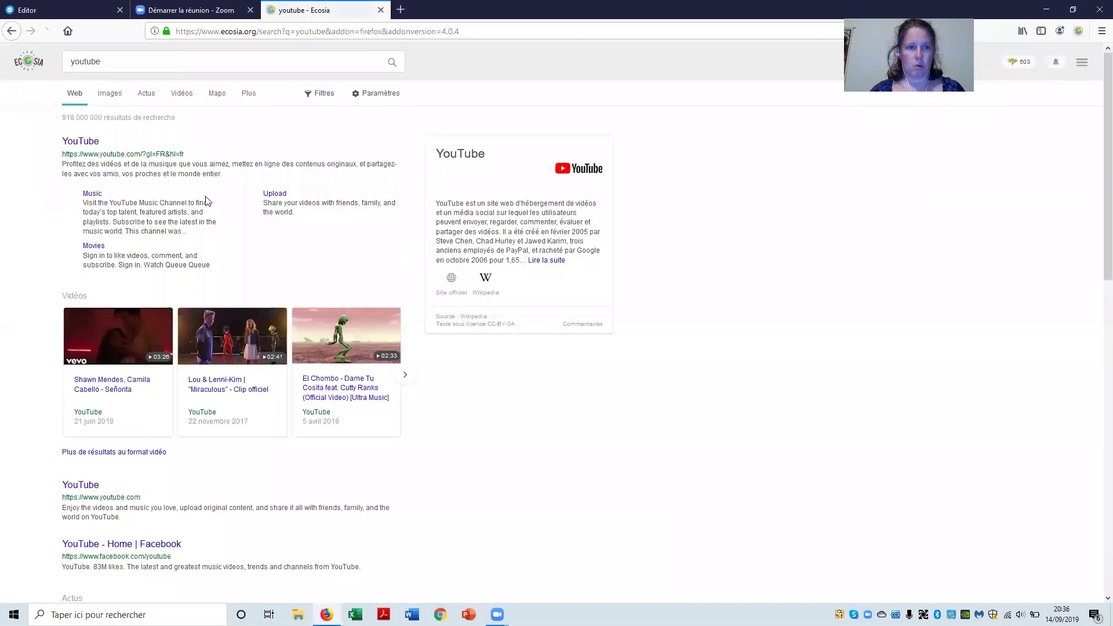
{"action": "left_click", "coordinate": [97, 148]}
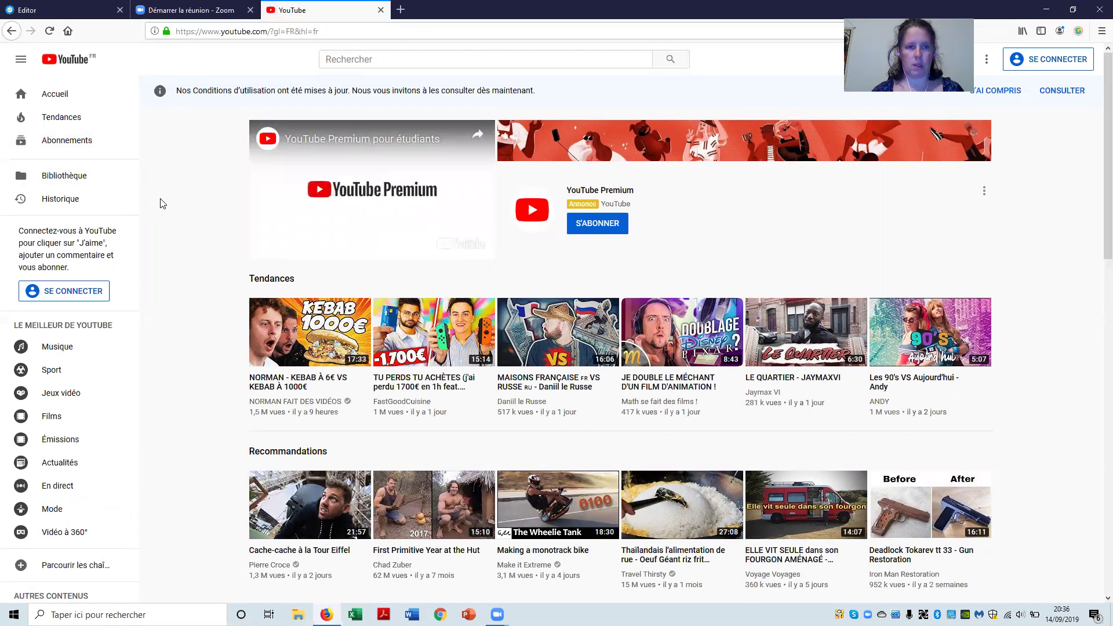
- Search YouTube for the presenter, open her presentation video and copy its web address
{"action": "left_click", "coordinate": [362, 59]}
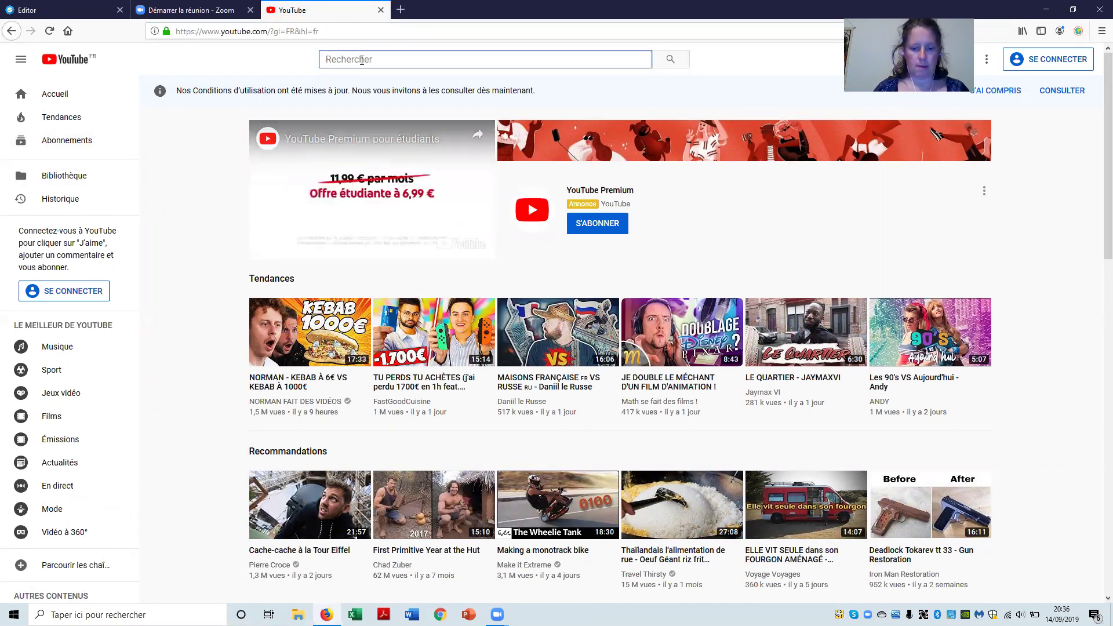
{"action": "type", "text": "marie chrisit"}
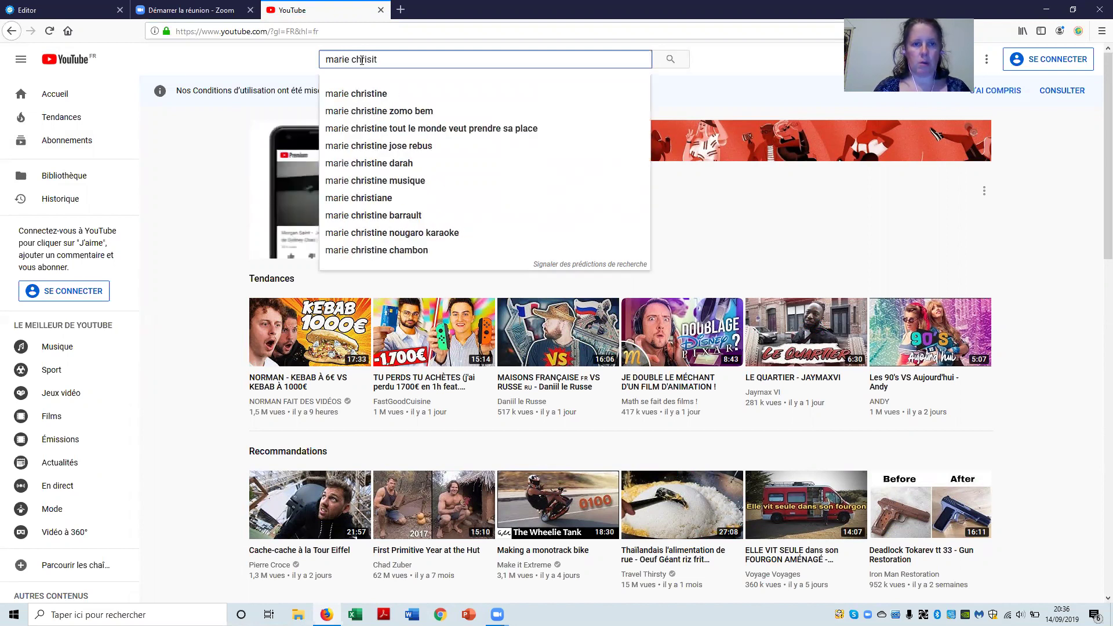
{"action": "key", "text": "BackSpace"}
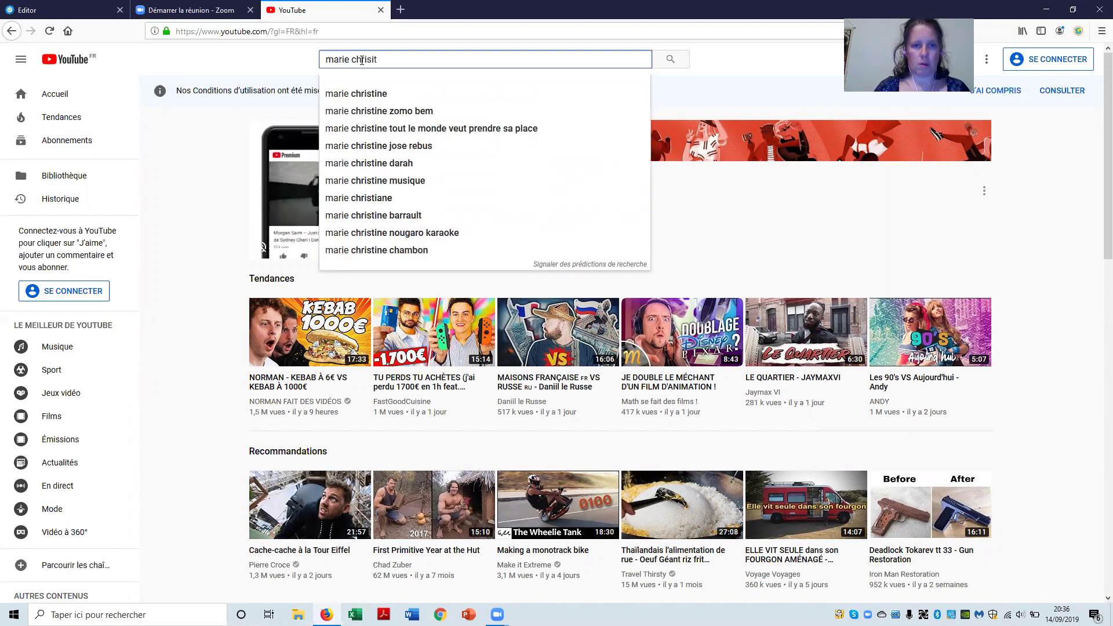
{"action": "type", "text": "tine eus"}
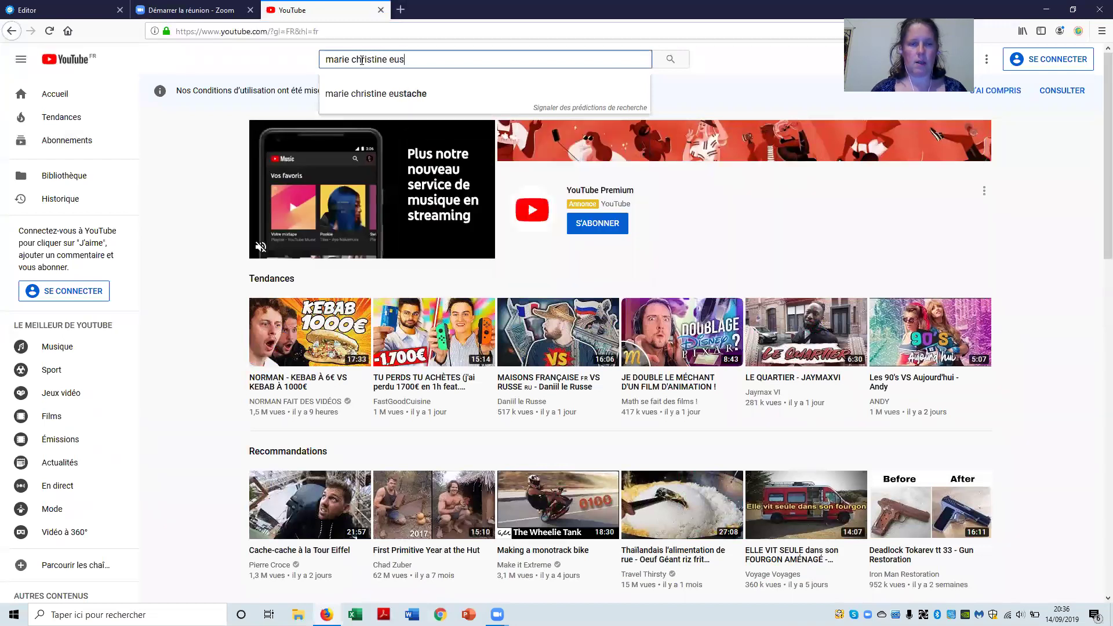
{"action": "left_click", "coordinate": [367, 95]}
{"action": "left_click", "coordinate": [363, 245]}
{"action": "left_click_drag", "start_coordinate": [371, 31], "coordinate": [158, 42]}
{"action": "right_click", "coordinate": [202, 31]}
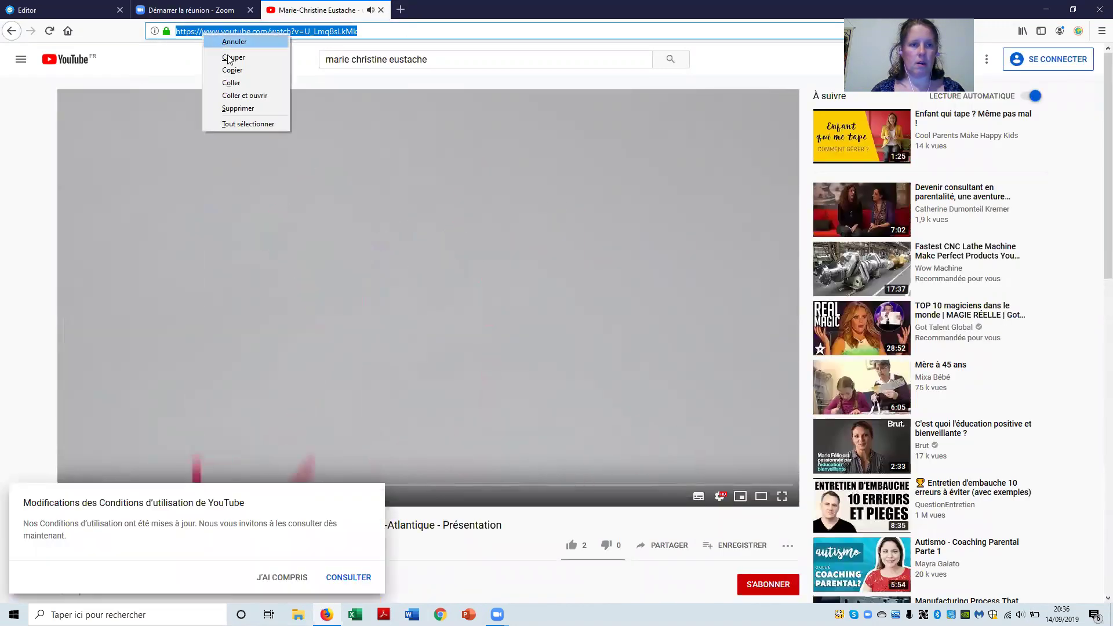
{"action": "left_click", "coordinate": [230, 73]}
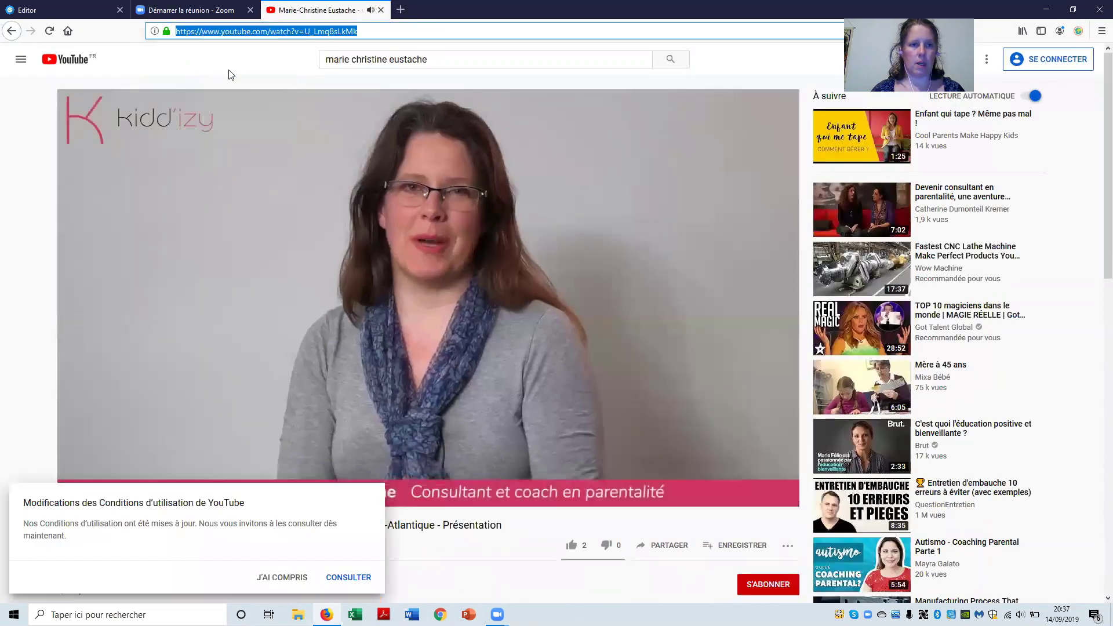
- Paste the copied YouTube address into the first video's URL field and save the page
{"action": "left_click", "coordinate": [88, 11]}
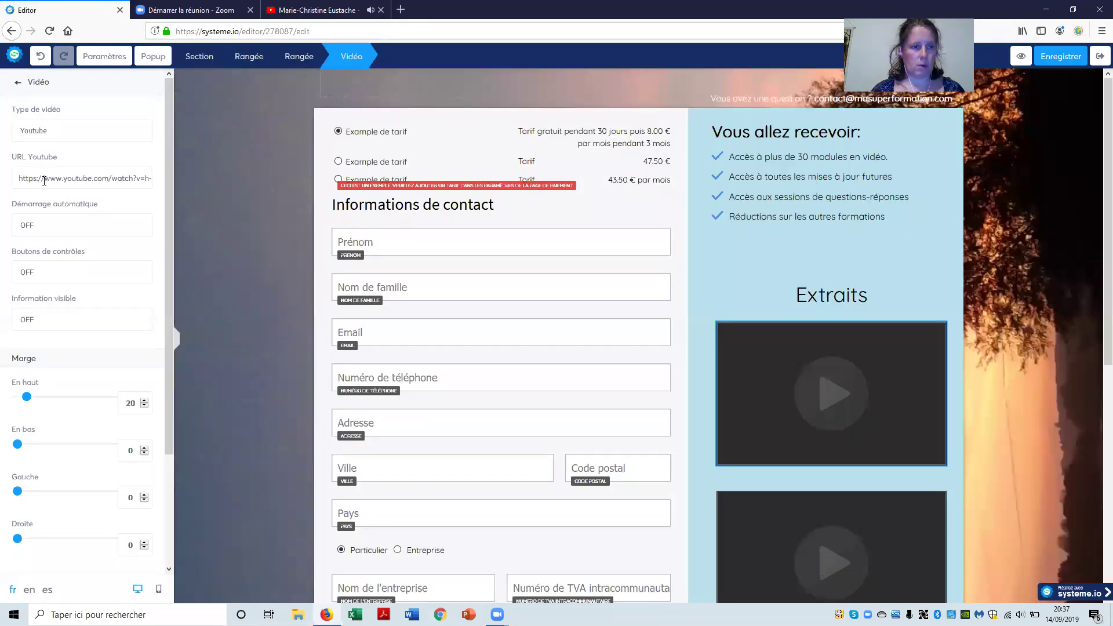
{"action": "left_click_drag", "start_coordinate": [100, 173], "coordinate": [181, 179]}
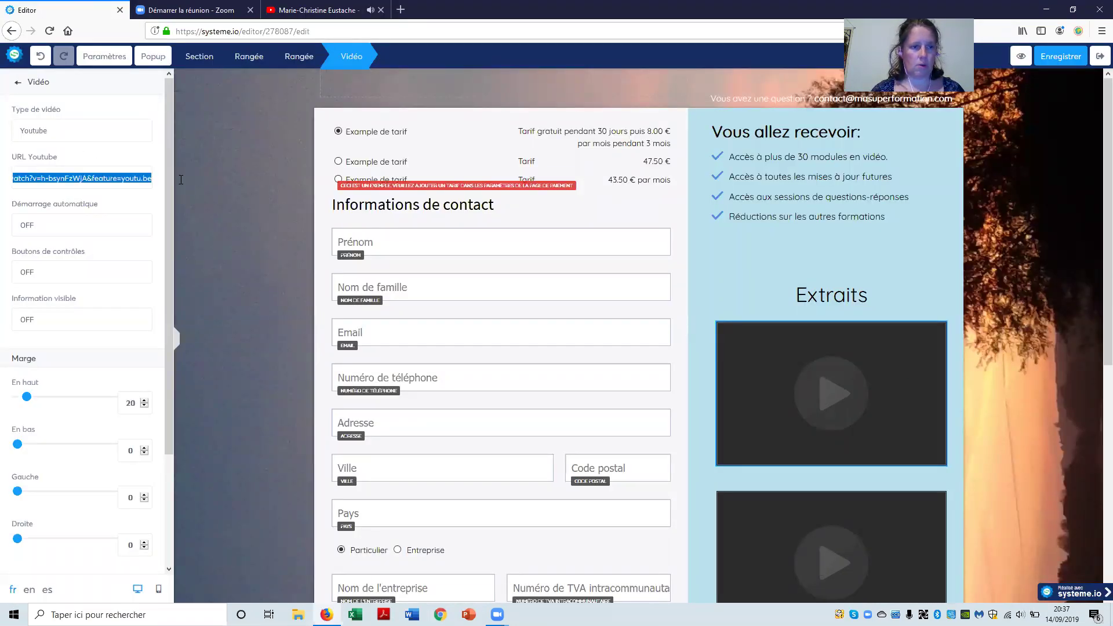
{"action": "right_click", "coordinate": [61, 182]}
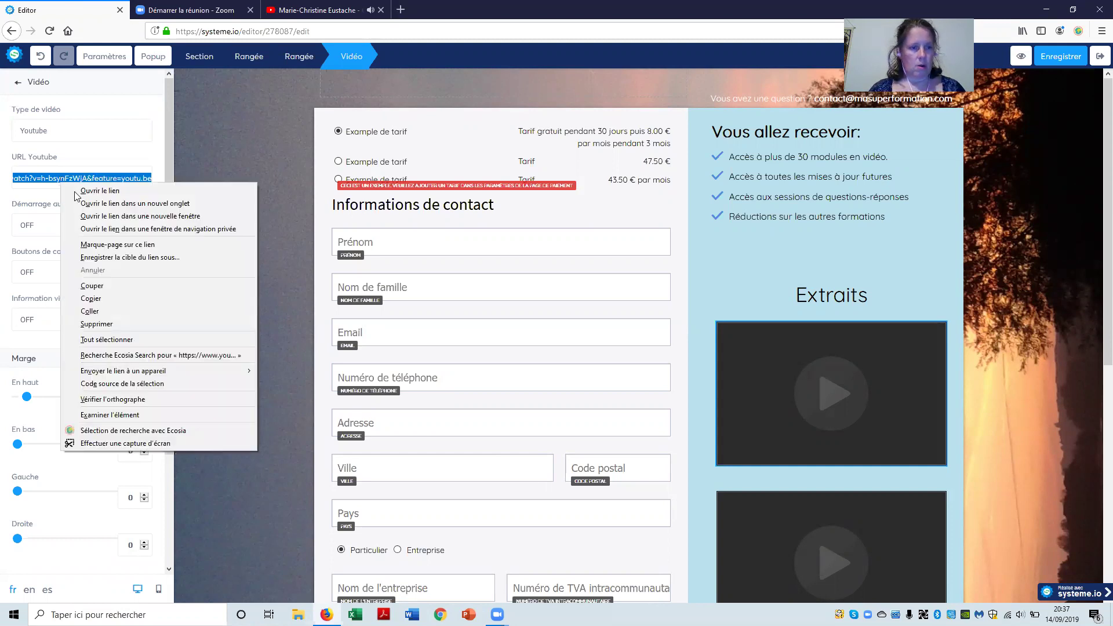
{"action": "left_click", "coordinate": [95, 313]}
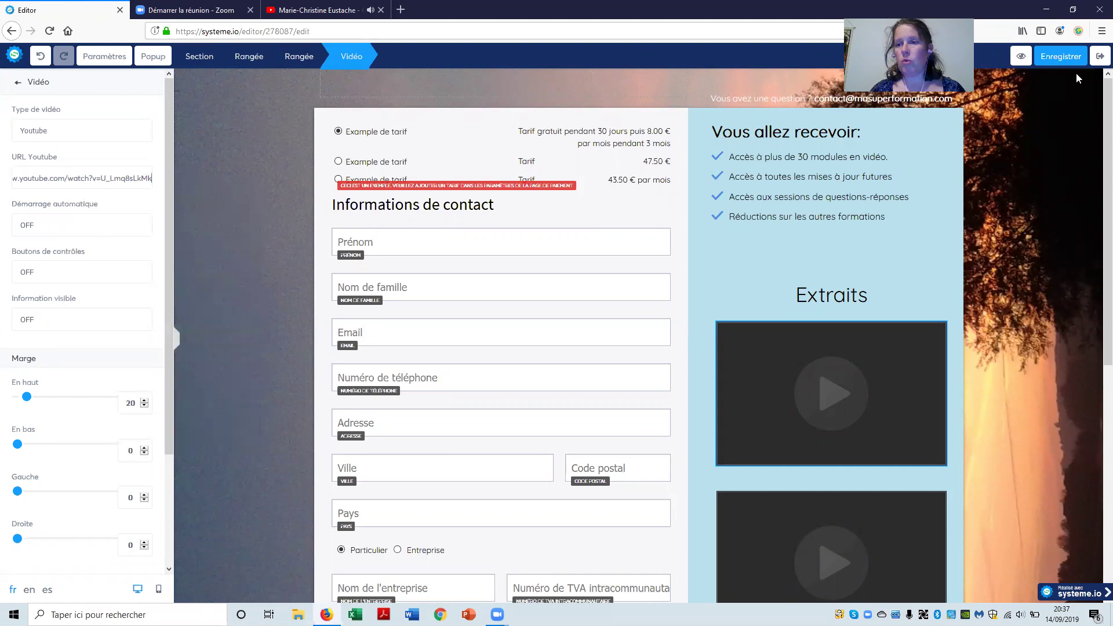
{"action": "left_click", "coordinate": [1061, 57]}
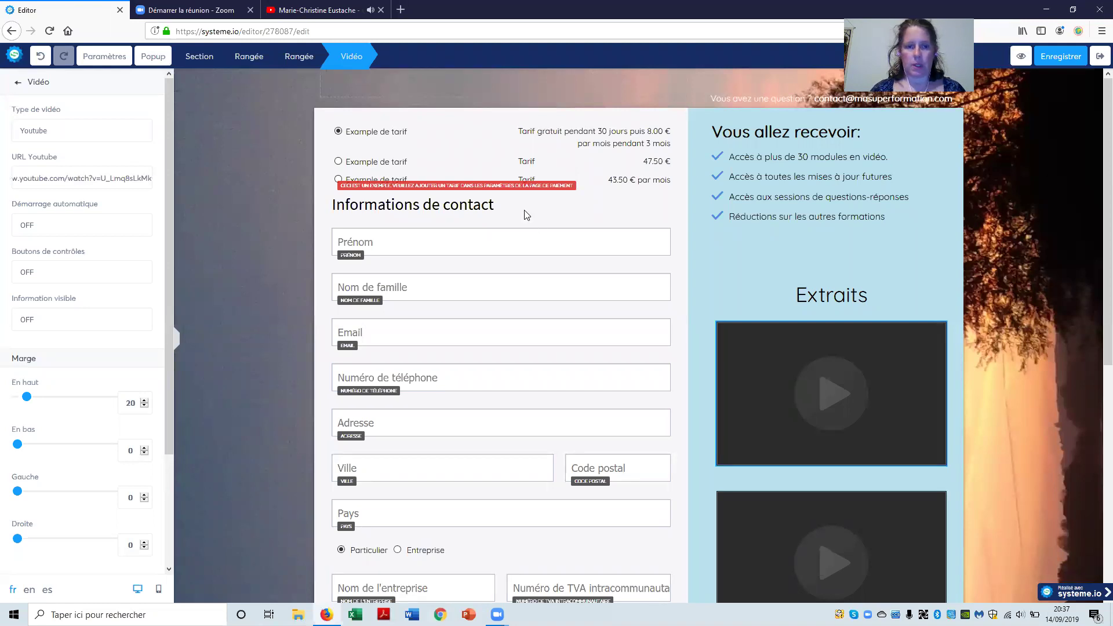
- Add a text element, a bulleted list above the pricing options, and a top-right image block
{"action": "left_click", "coordinate": [18, 87]}
{"action": "left_click_drag", "start_coordinate": [41, 147], "coordinate": [426, 103]}
{"action": "left_click_drag", "start_coordinate": [35, 215], "coordinate": [451, 127]}
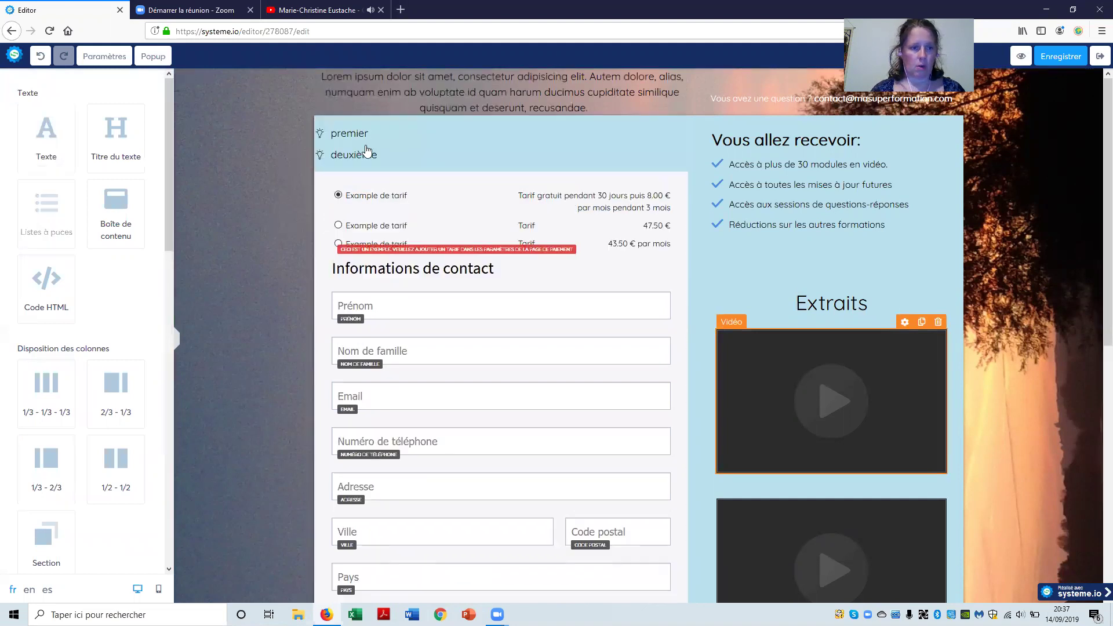
{"action": "left_click_drag", "start_coordinate": [167, 194], "coordinate": [173, 412]}
{"action": "left_click_drag", "start_coordinate": [30, 458], "coordinate": [750, 105]}
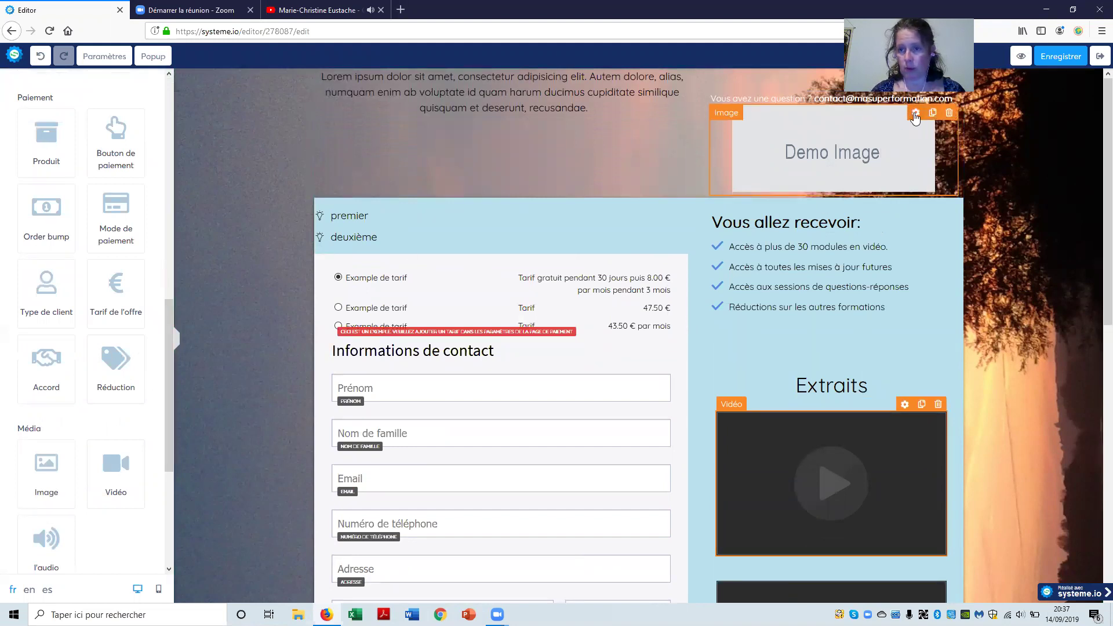
- Set the new image block's picture to couple2.jpg from the uploaded images
{"action": "left_click", "coordinate": [915, 114]}
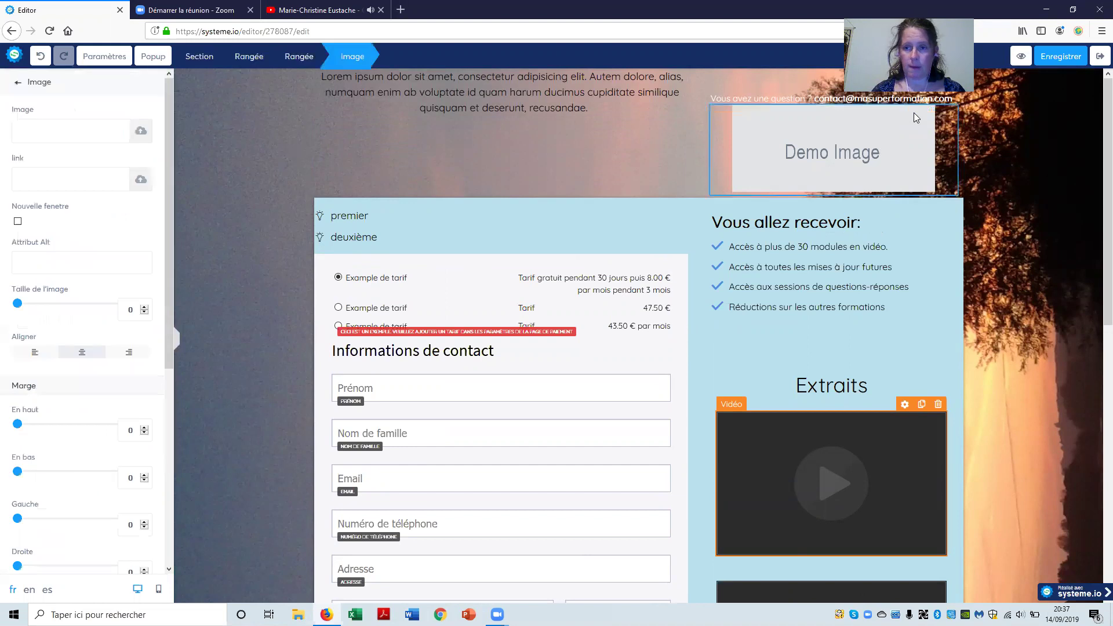
{"action": "left_click", "coordinate": [138, 131]}
{"action": "left_click", "coordinate": [558, 203]}
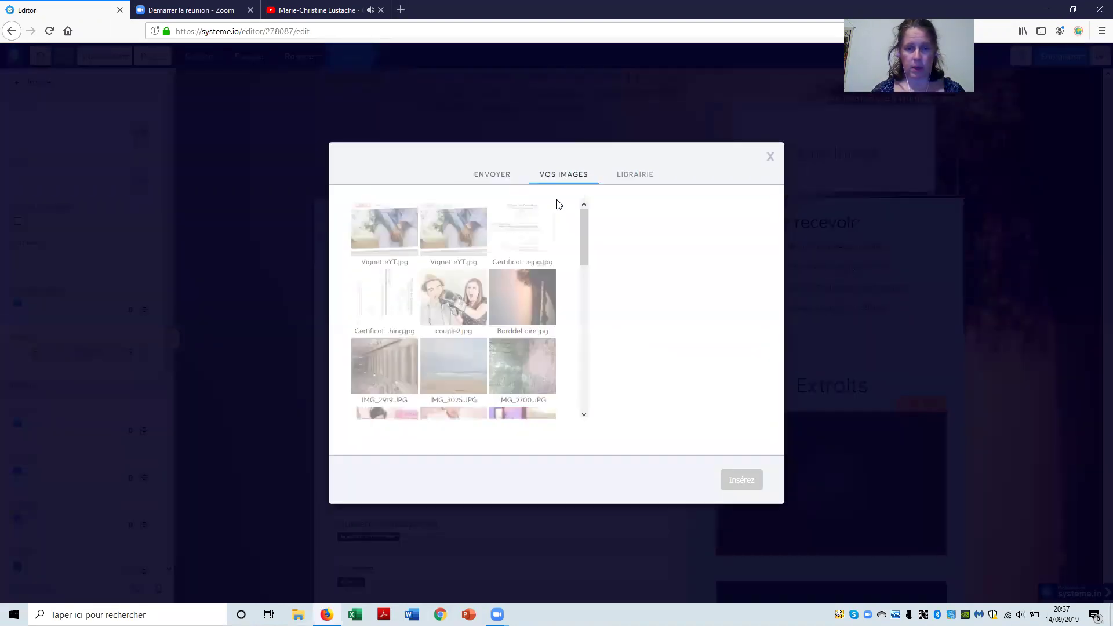
{"action": "left_click", "coordinate": [453, 300]}
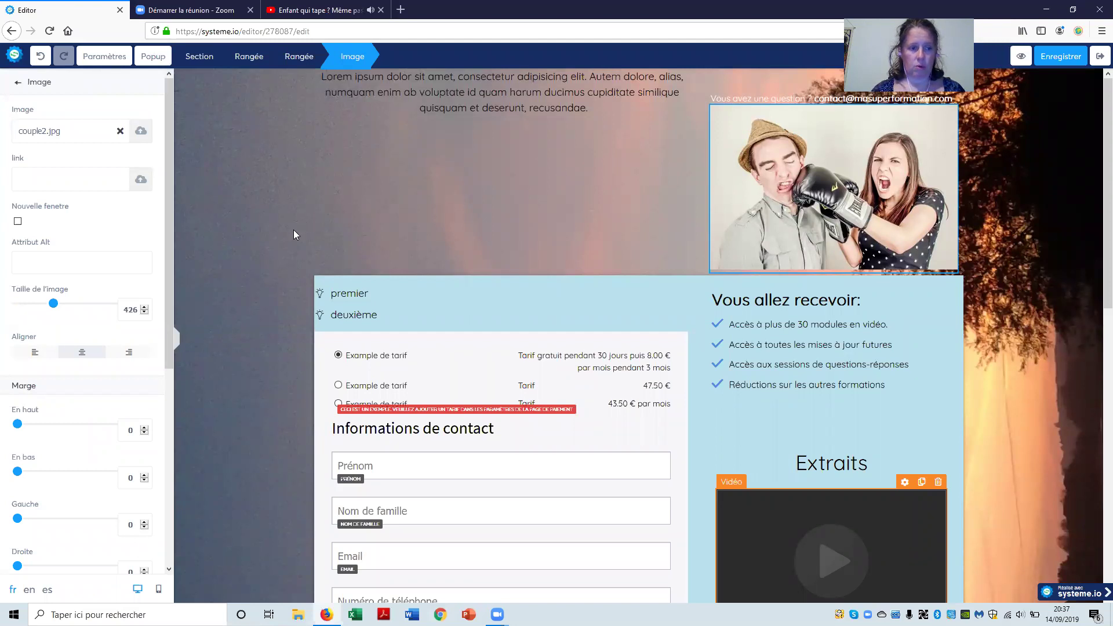
{"action": "left_click_drag", "start_coordinate": [168, 298], "coordinate": [185, 388]}
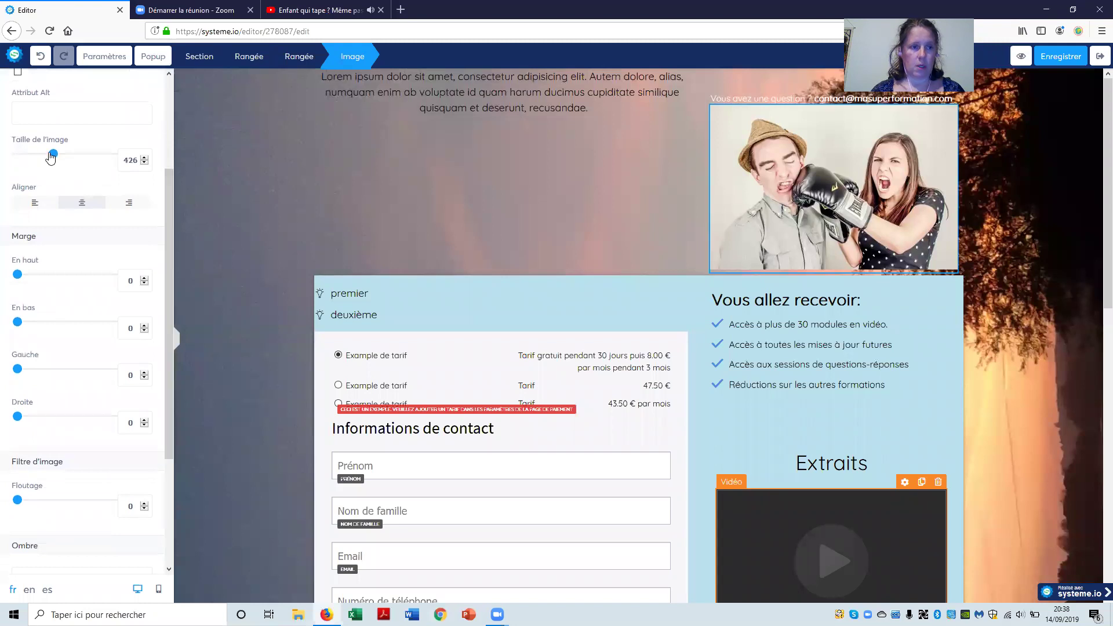
{"action": "mouse_move", "coordinate": [53, 154]}
{"action": "left_mouse_down"}
{"action": "mouse_move", "coordinate": [83, 166]}
{"action": "mouse_move", "coordinate": [37, 163]}
{"action": "mouse_move", "coordinate": [53, 164]}
{"action": "left_mouse_up"}
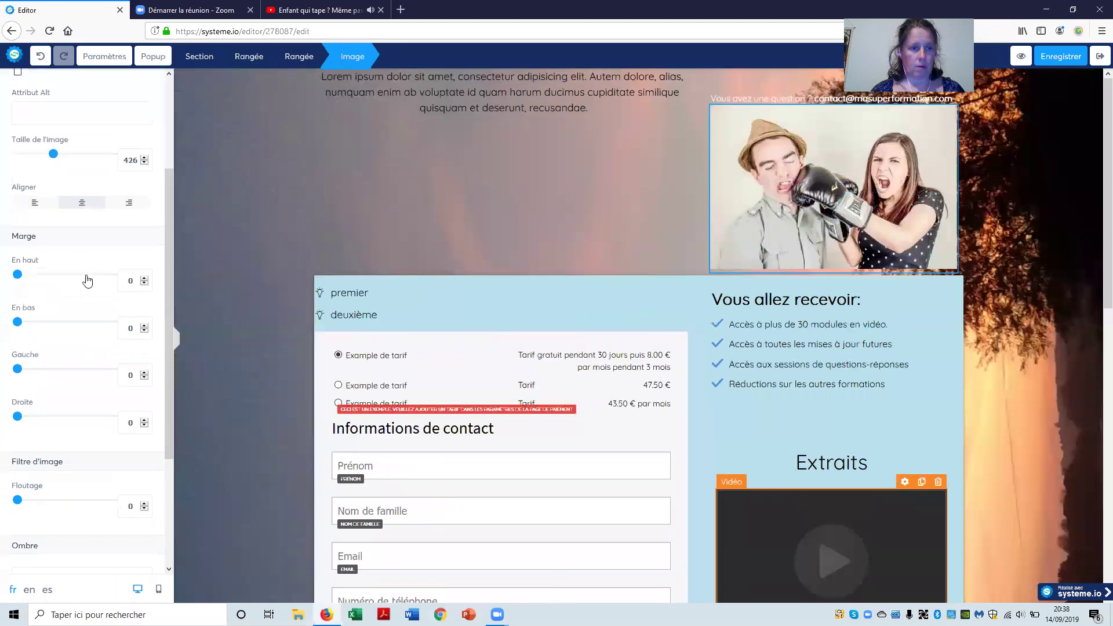
- Set the image margins to 126 top, 75 bottom, 161 left and 140 right
{"action": "left_click_drag", "start_coordinate": [17, 278], "coordinate": [77, 280]}
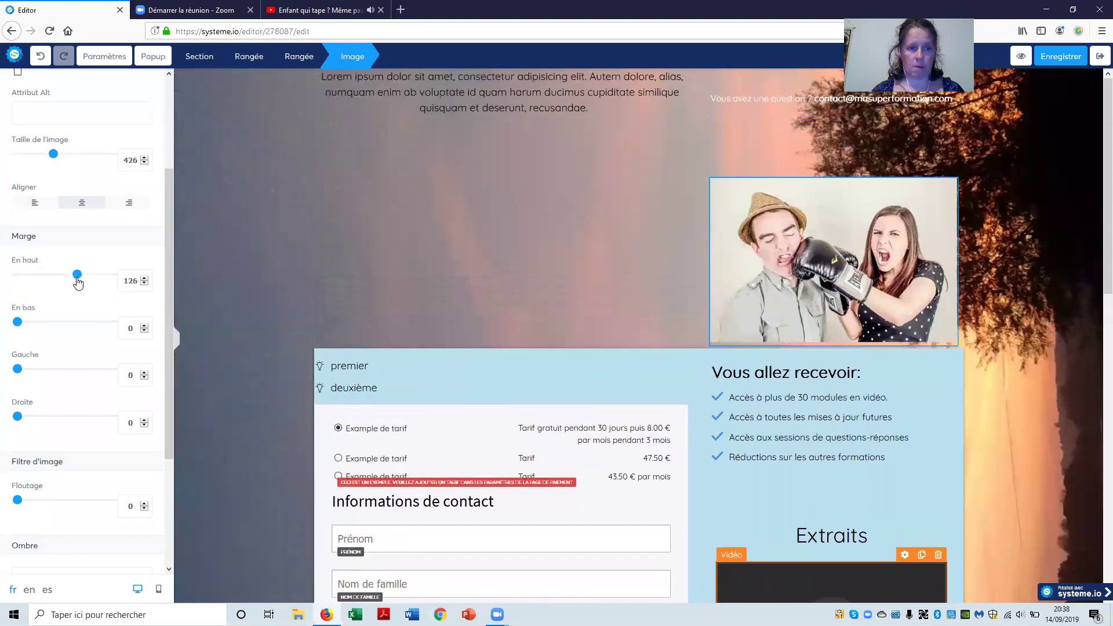
{"action": "left_click_drag", "start_coordinate": [19, 324], "coordinate": [52, 323]}
{"action": "left_click_drag", "start_coordinate": [17, 369], "coordinate": [94, 376]}
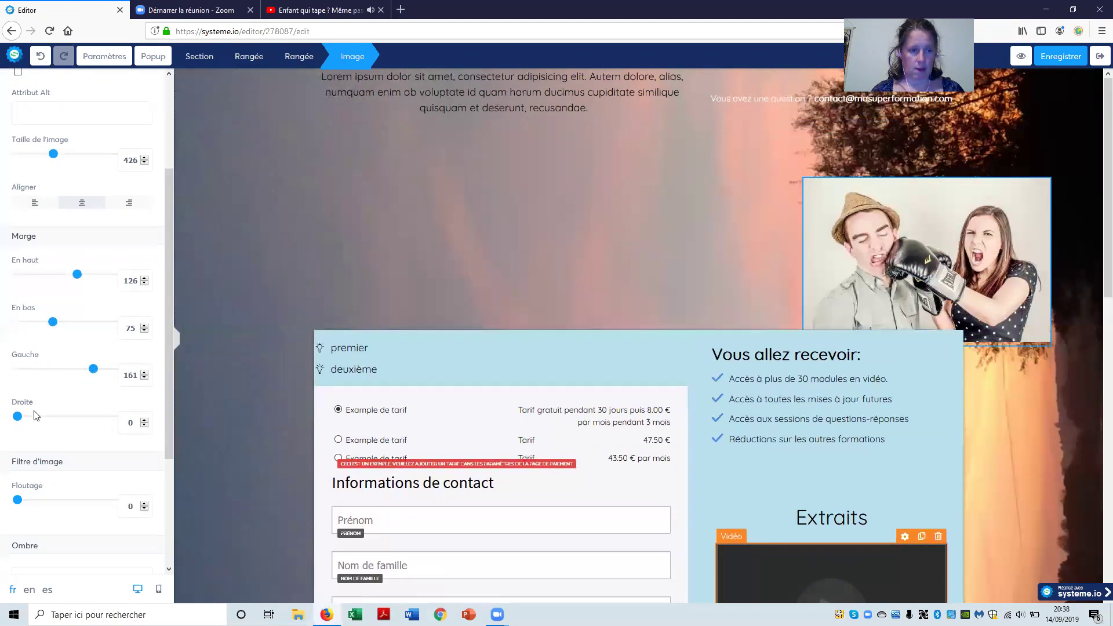
{"action": "left_click_drag", "start_coordinate": [18, 416], "coordinate": [84, 418]}
{"action": "scroll", "coordinate": [51, 398], "scroll_direction": "down", "scroll_amount": 3}
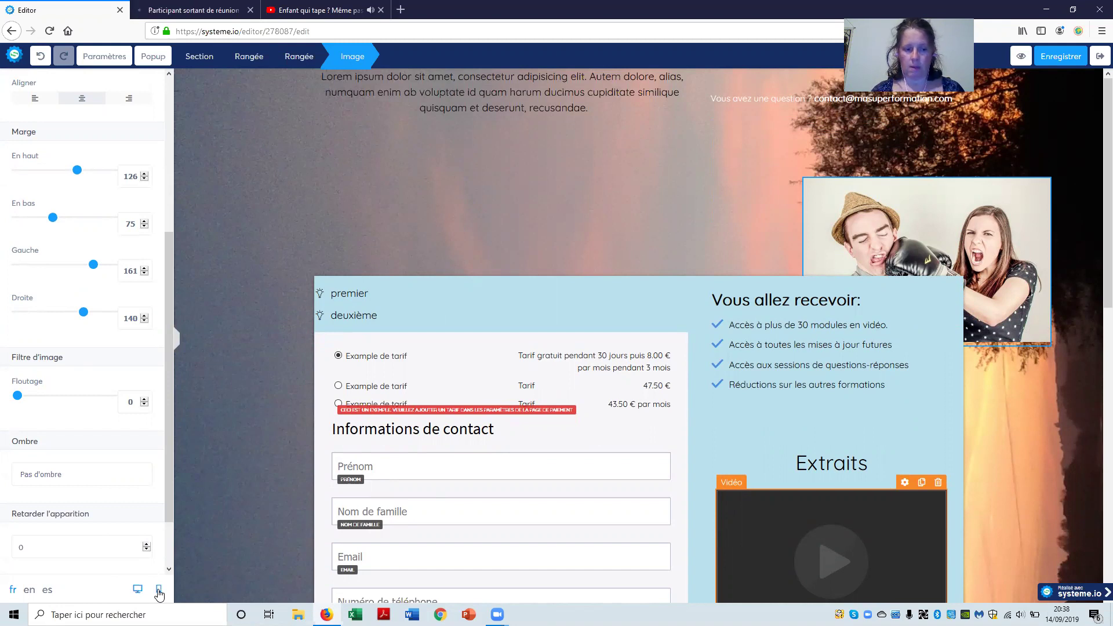
- Check the order page in phone layout, switch back to desktop and save
{"action": "left_click", "coordinate": [159, 591]}
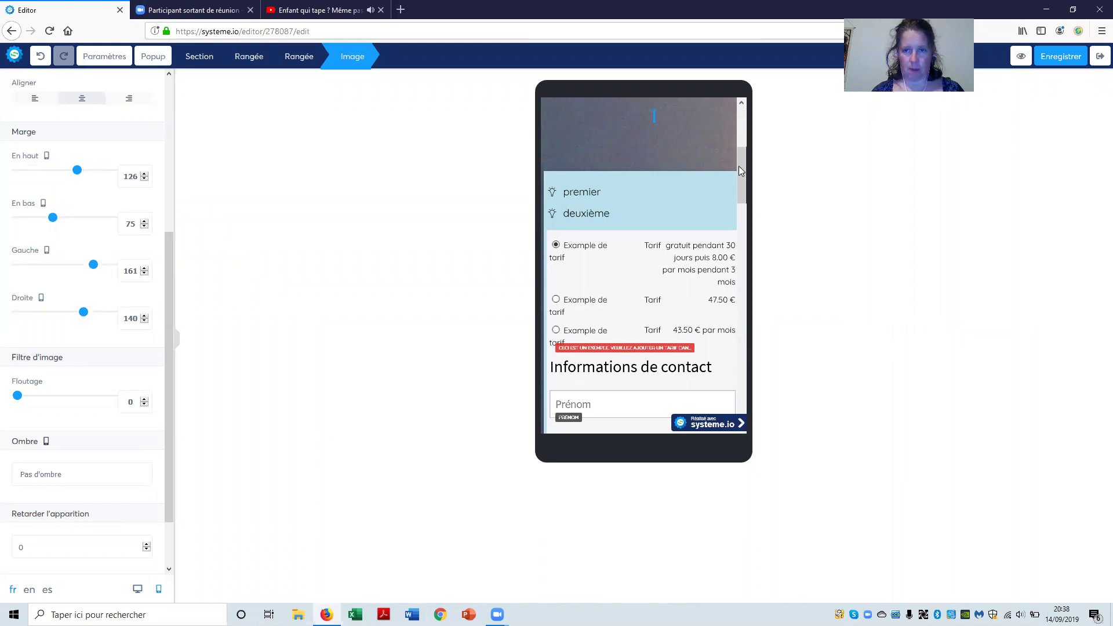
{"action": "key", "text": "ctrl+a"}
{"action": "left_click_drag", "start_coordinate": [742, 165], "coordinate": [736, 116]}
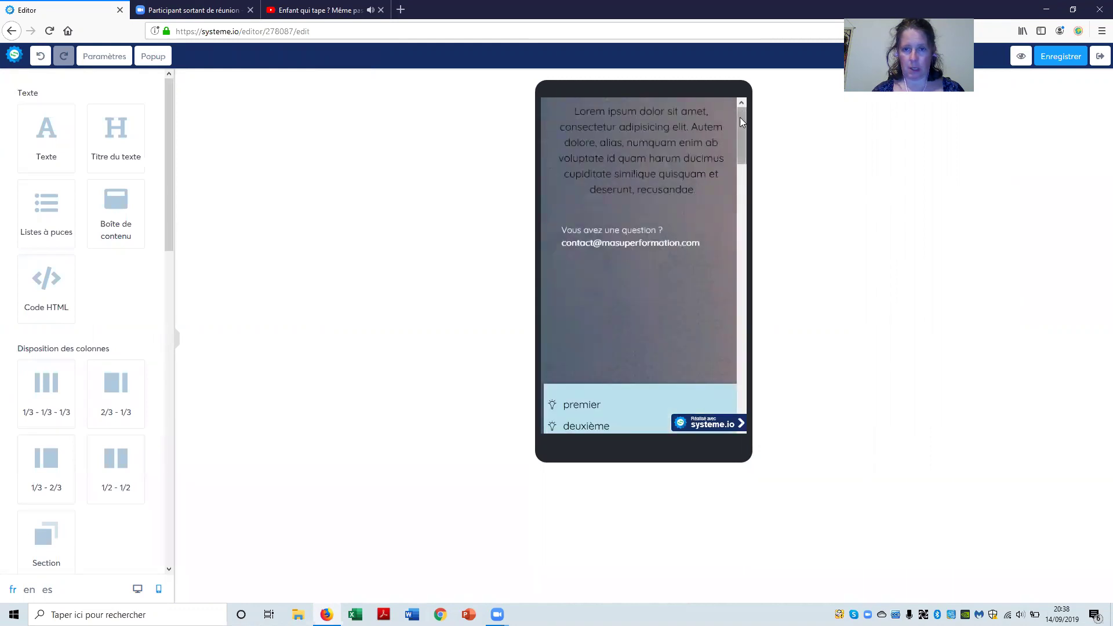
{"action": "mouse_move", "coordinate": [742, 123]}
{"action": "left_mouse_down"}
{"action": "mouse_move", "coordinate": [748, 386]}
{"action": "mouse_move", "coordinate": [751, 119]}
{"action": "left_mouse_up"}
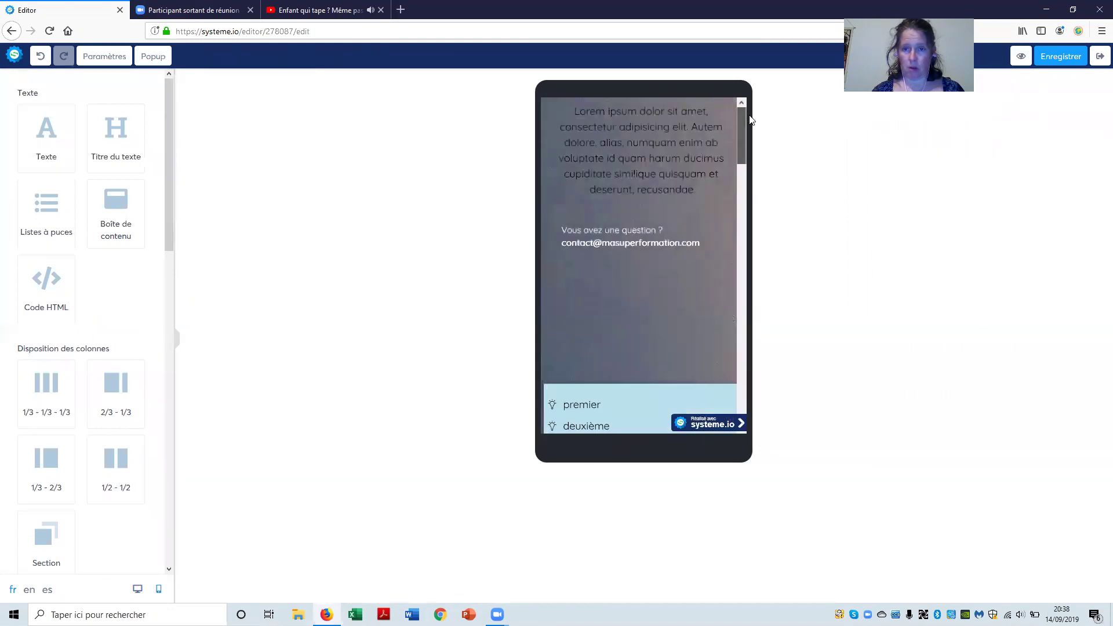
{"action": "left_click", "coordinate": [138, 594]}
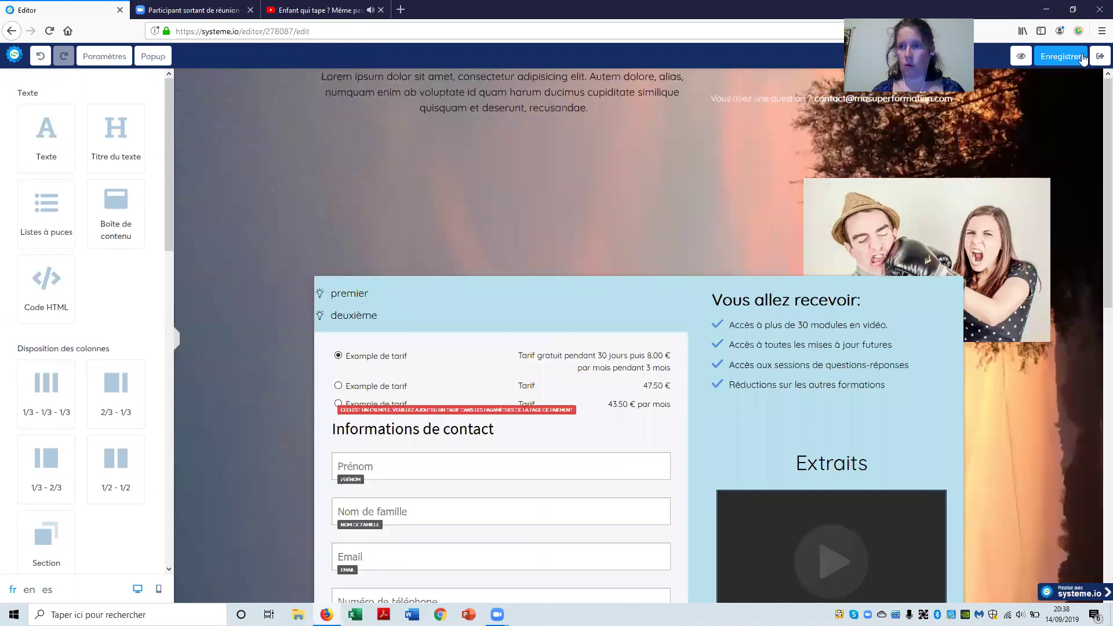
{"action": "left_click", "coordinate": [1064, 56]}
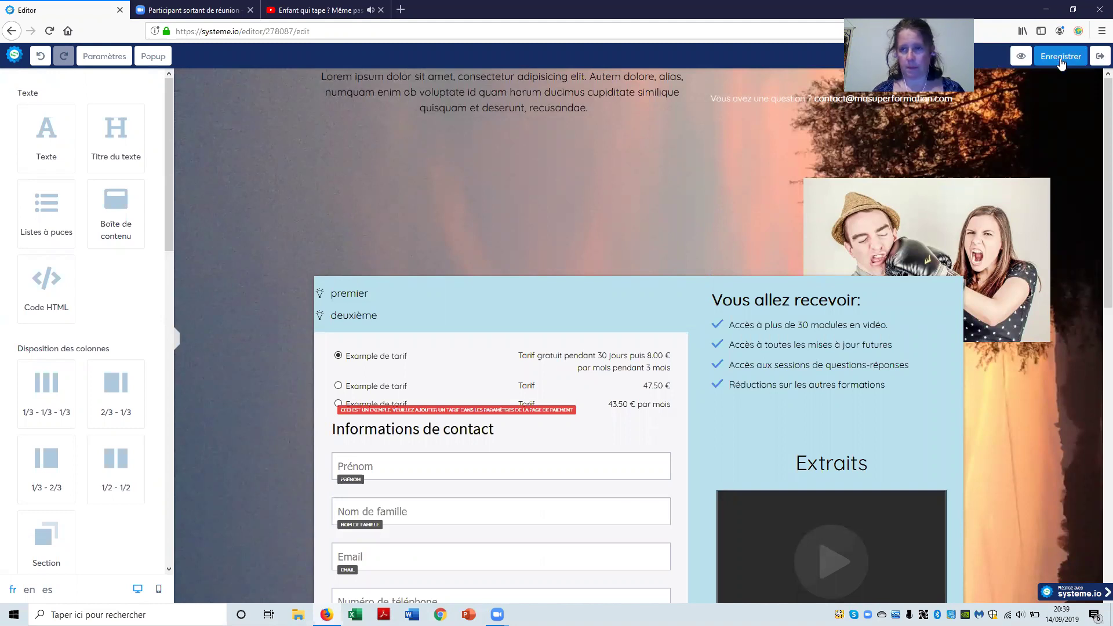
- Add the Amour Couple +++ Formation as an Accès total resource and save the step settings
{"action": "left_click", "coordinate": [1100, 58]}
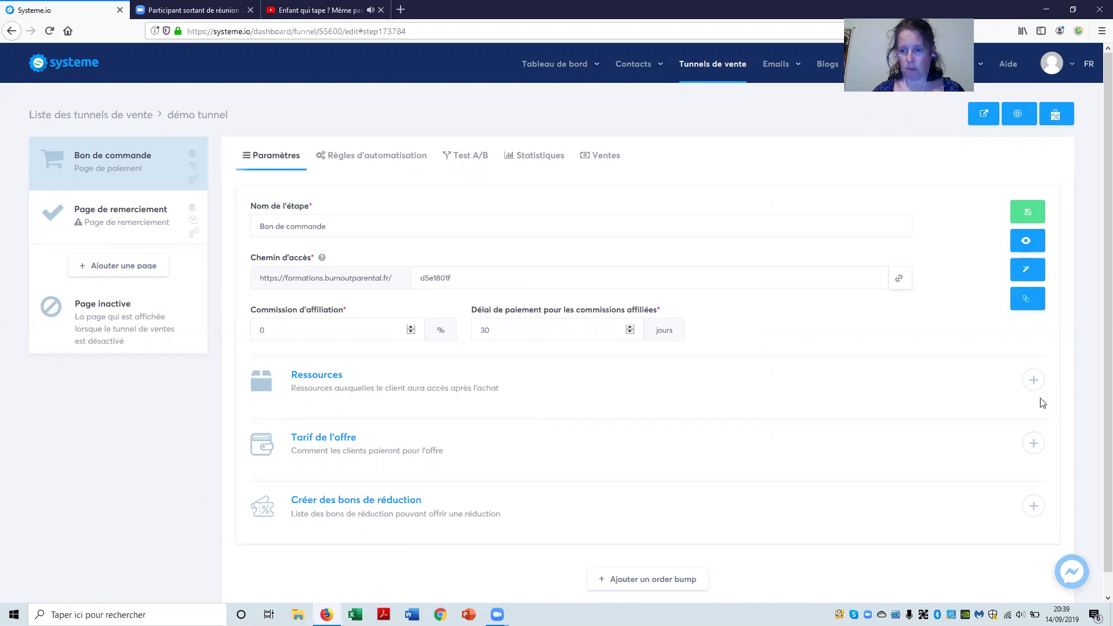
{"action": "left_click", "coordinate": [1033, 379]}
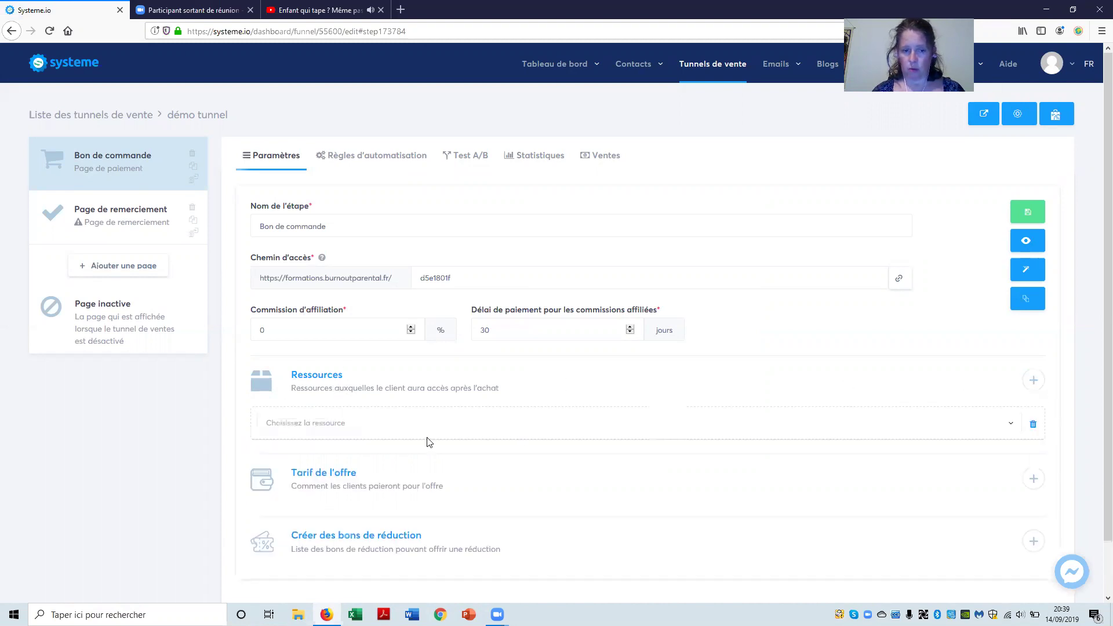
{"action": "left_click", "coordinate": [327, 428]}
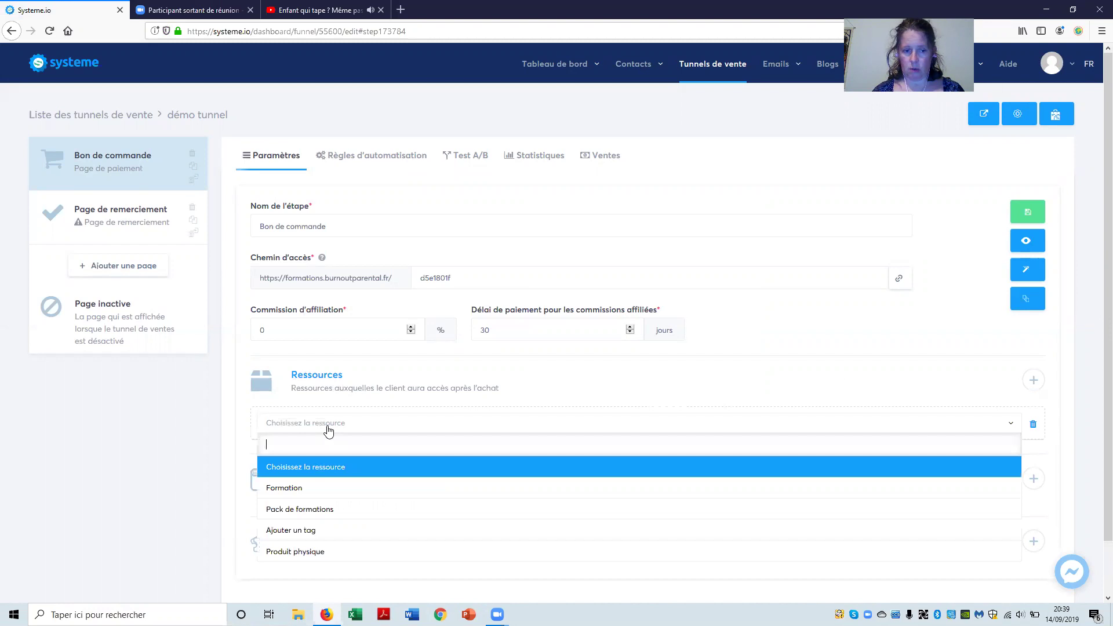
{"action": "left_click", "coordinate": [299, 489]}
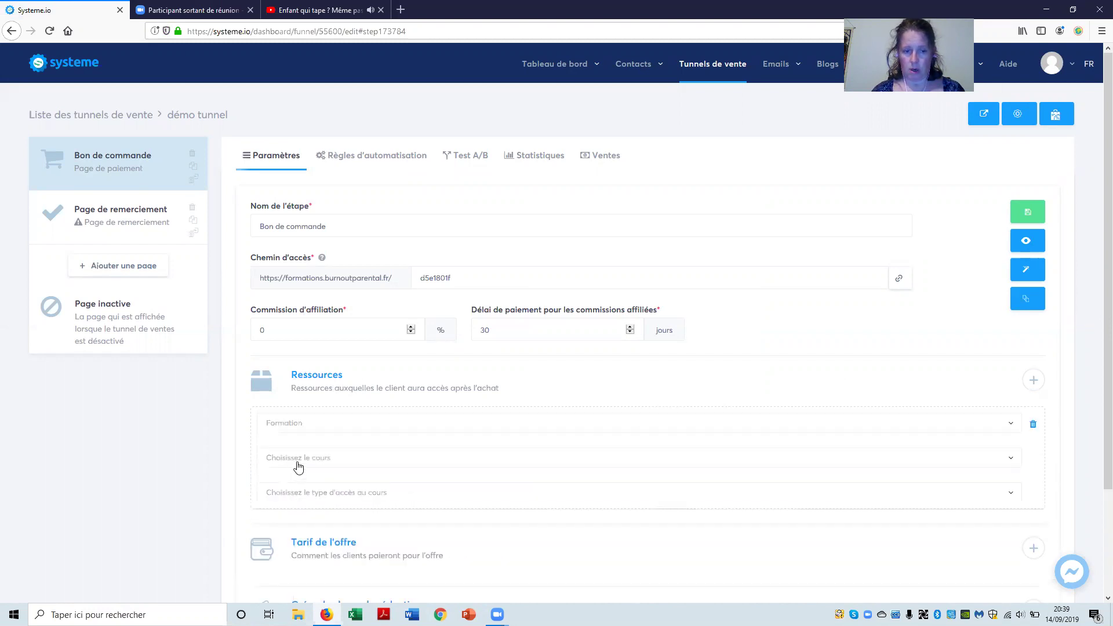
{"action": "left_click", "coordinate": [296, 459]}
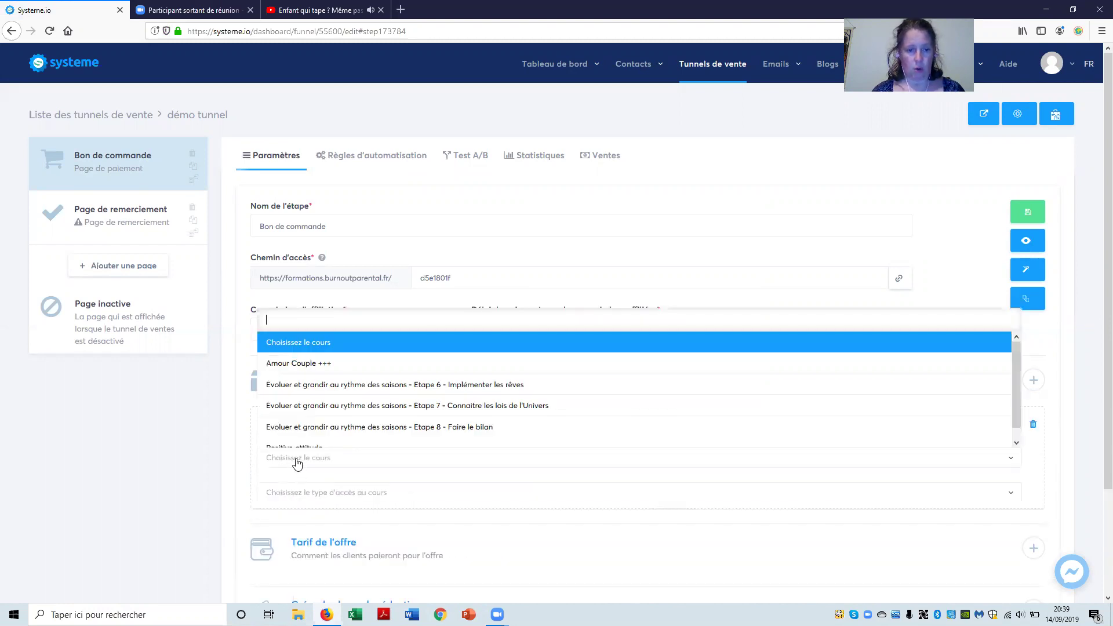
{"action": "left_click", "coordinate": [319, 365]}
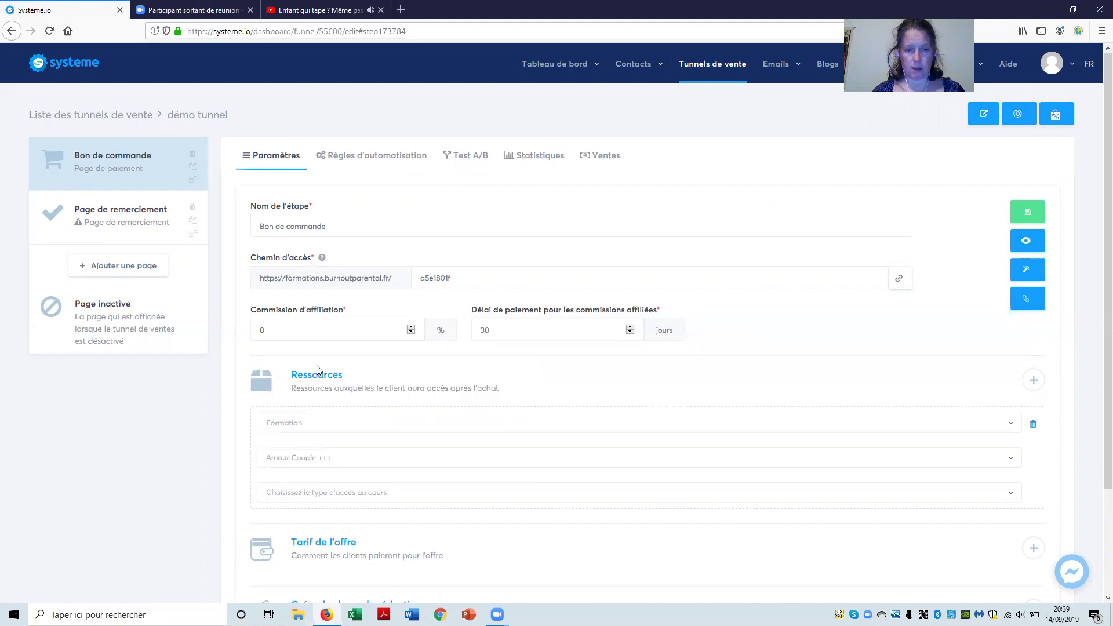
{"action": "left_click", "coordinate": [305, 500]}
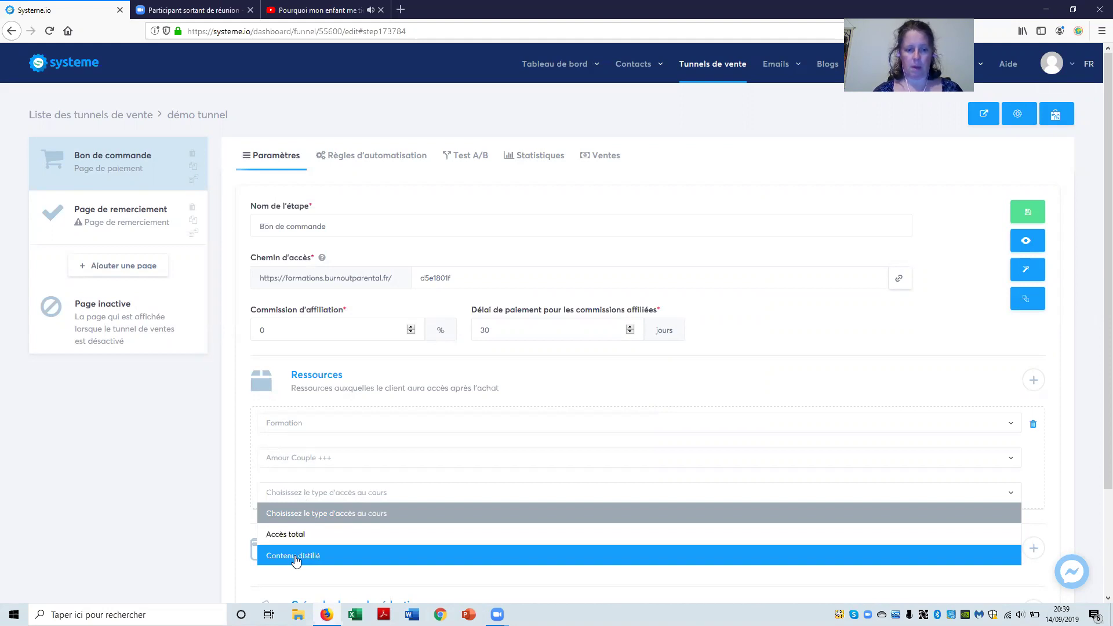
{"action": "left_click", "coordinate": [293, 534]}
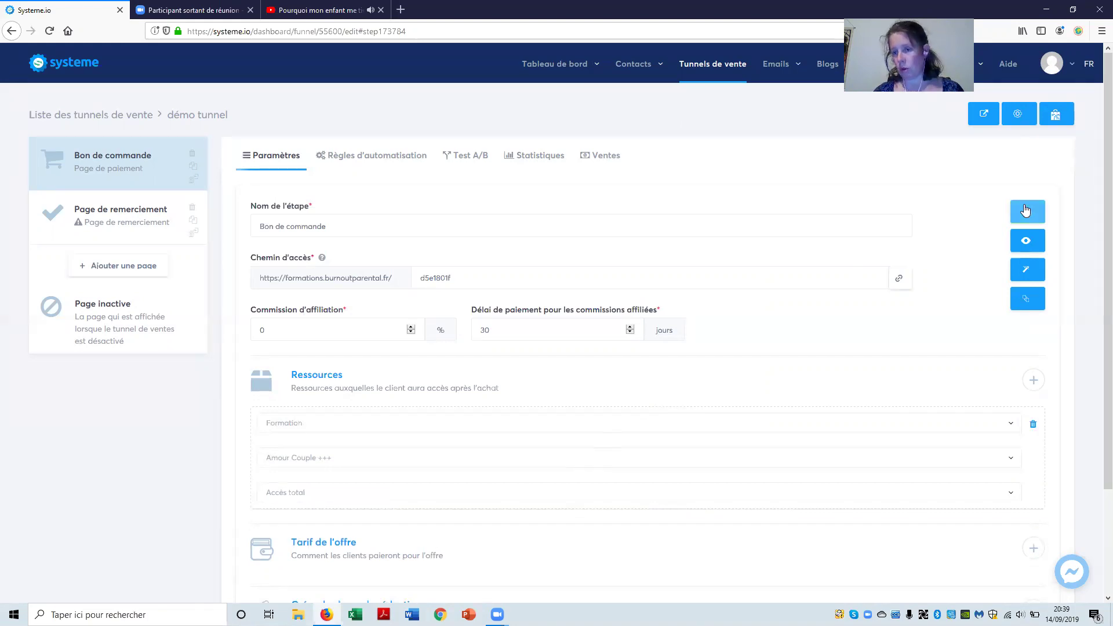
{"action": "left_click", "coordinate": [1025, 210]}
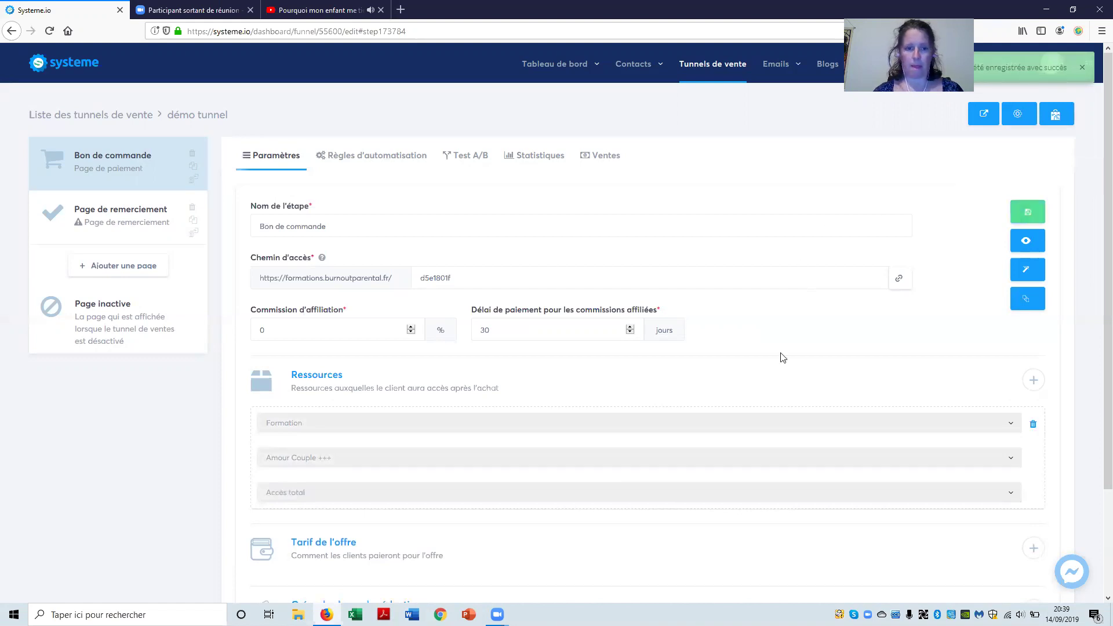
{"action": "scroll", "coordinate": [342, 534], "scroll_direction": "down", "scroll_amount": 2}
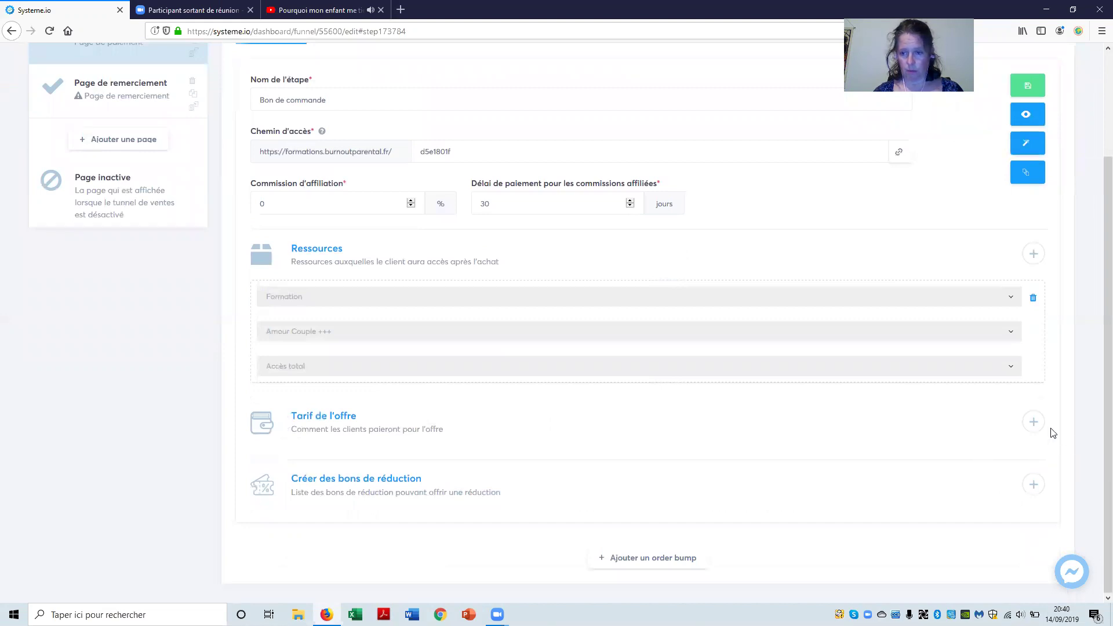
- Start a new one-time-payment price for the offer after browsing the existing price plans
{"action": "left_click", "coordinate": [1033, 421]}
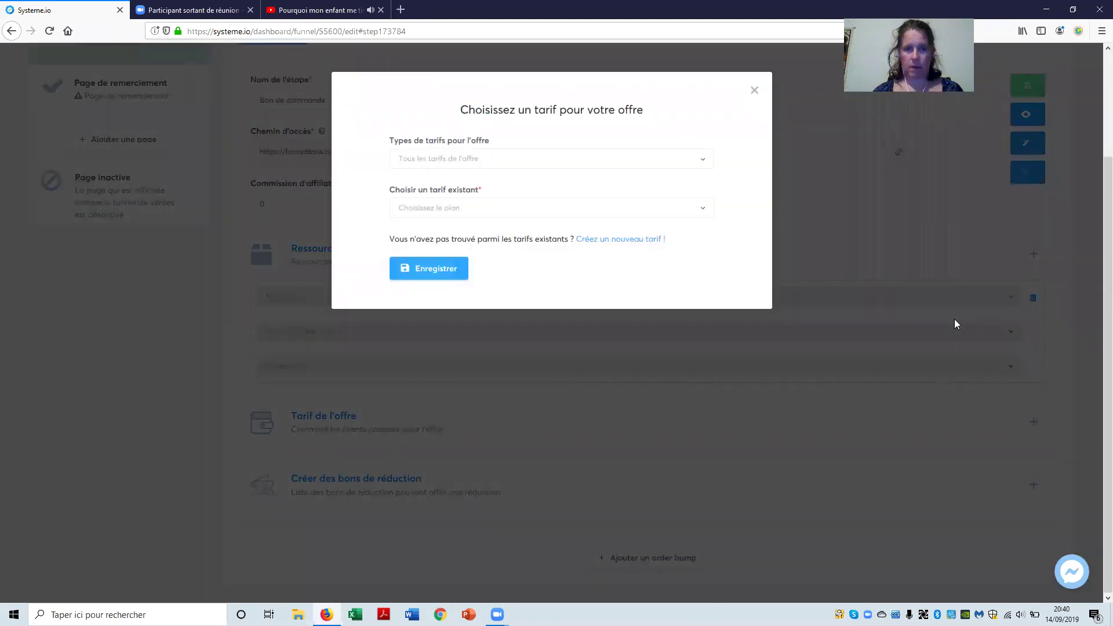
{"action": "left_click", "coordinate": [434, 164]}
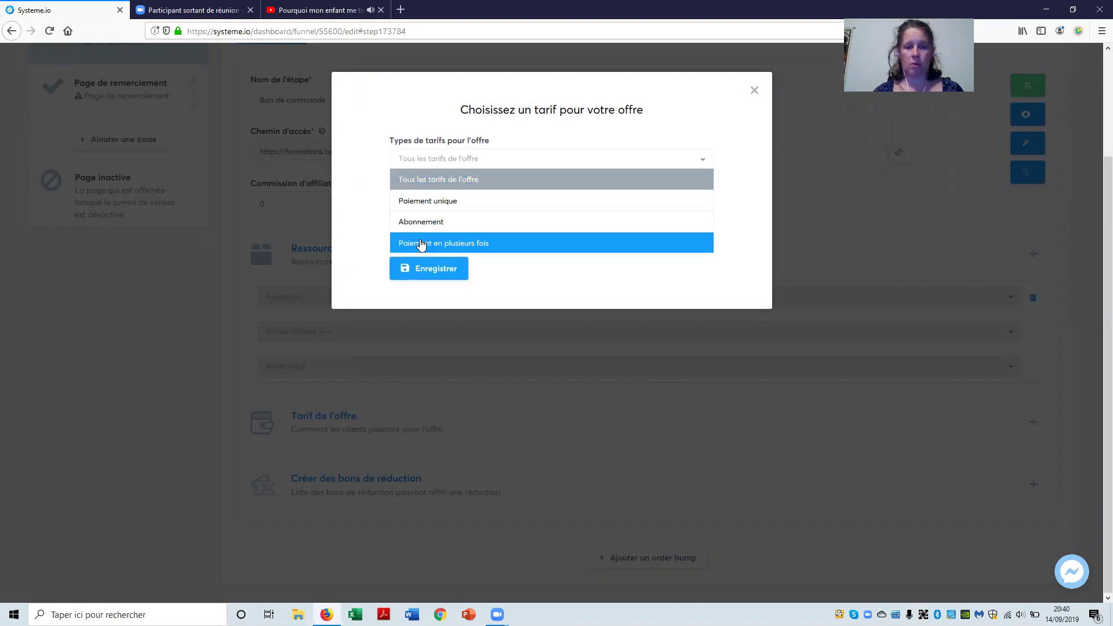
{"action": "left_click", "coordinate": [415, 201]}
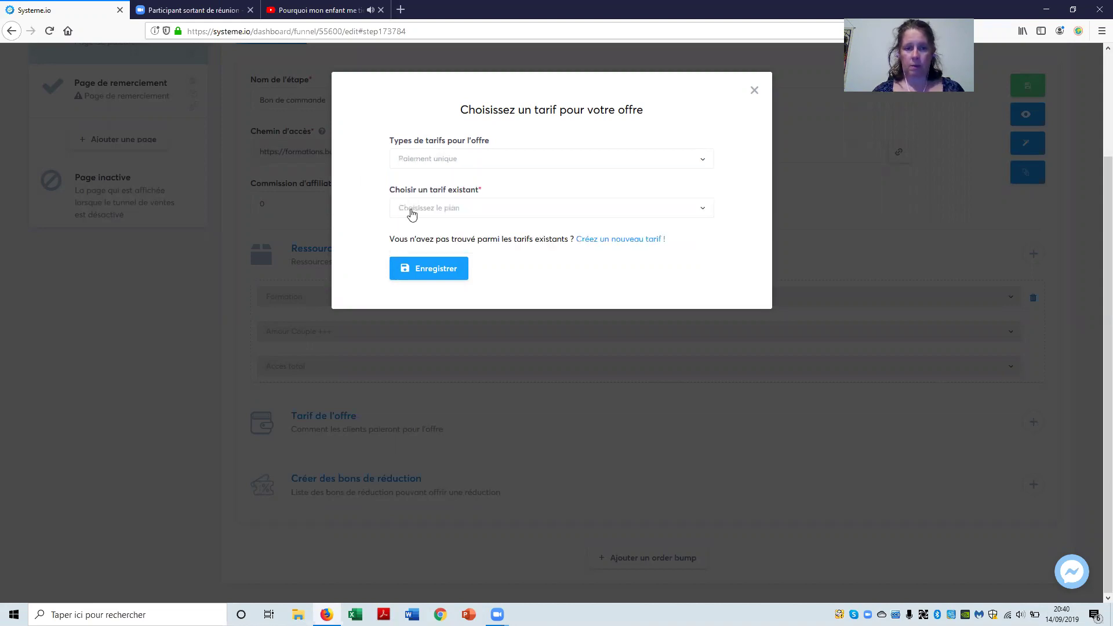
{"action": "left_click", "coordinate": [412, 213]}
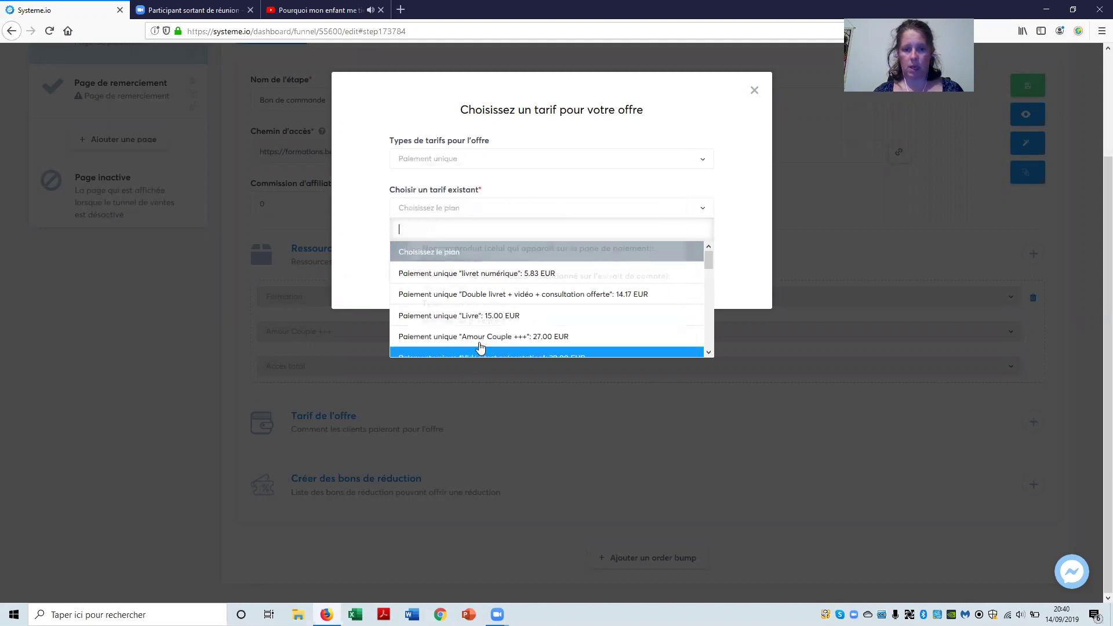
{"action": "scroll", "coordinate": [480, 349], "scroll_direction": "down", "scroll_amount": 2}
{"action": "scroll", "coordinate": [484, 347], "scroll_direction": "down", "scroll_amount": 8}
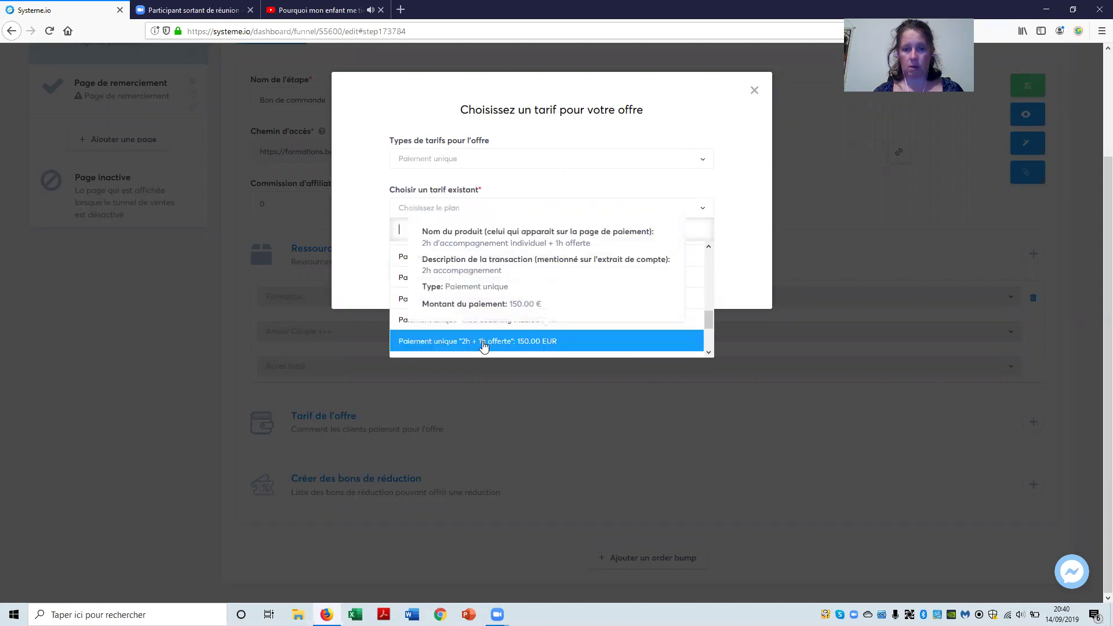
{"action": "scroll", "coordinate": [484, 348], "scroll_direction": "up", "scroll_amount": 9}
{"action": "scroll", "coordinate": [484, 347], "scroll_direction": "up", "scroll_amount": 2}
{"action": "left_click", "coordinate": [366, 228]}
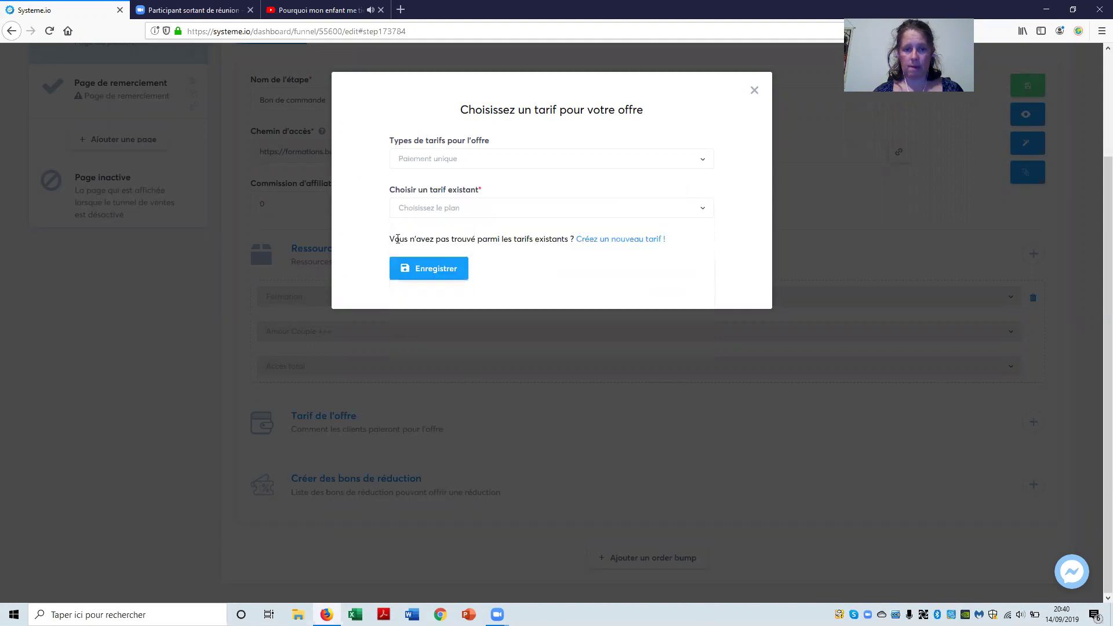
{"action": "left_click", "coordinate": [601, 240]}
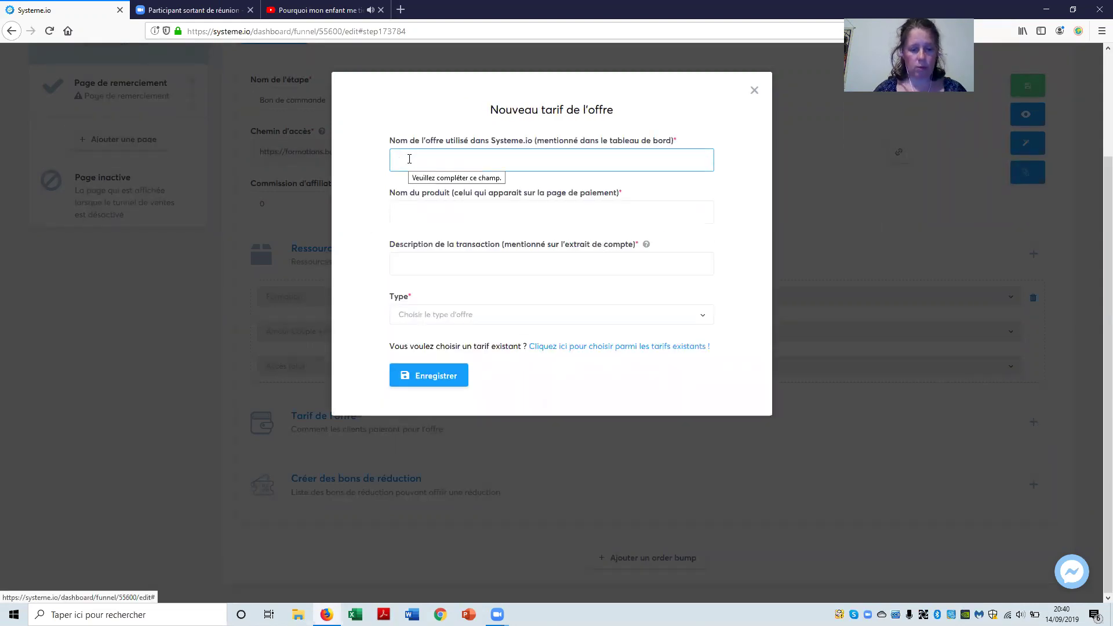
- Enter offer name 'démo tunnel formation' and product name 'formation amour couple' in the price form
{"action": "type", "text": "dé"}
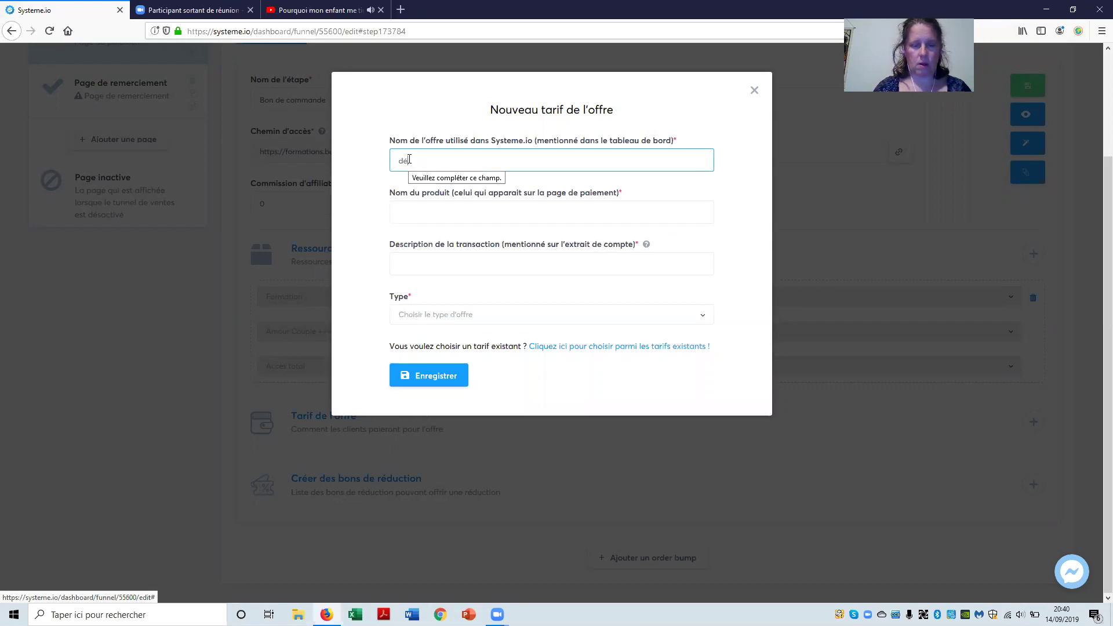
{"action": "type", "text": "mo tunnel formation"}
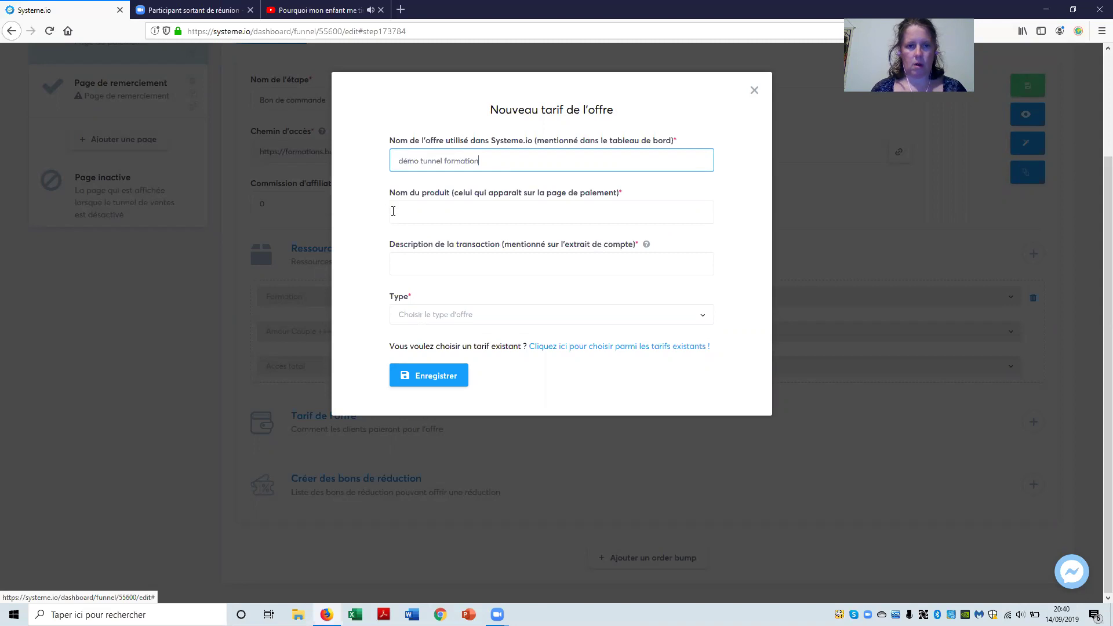
{"action": "left_click", "coordinate": [410, 213]}
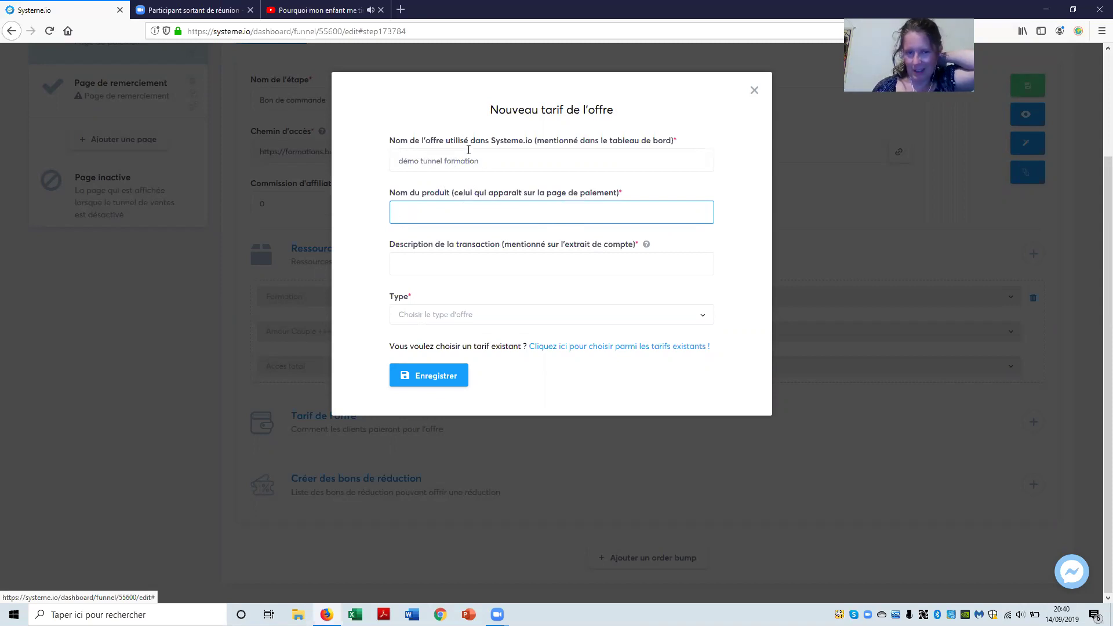
{"action": "left_click", "coordinate": [433, 153]}
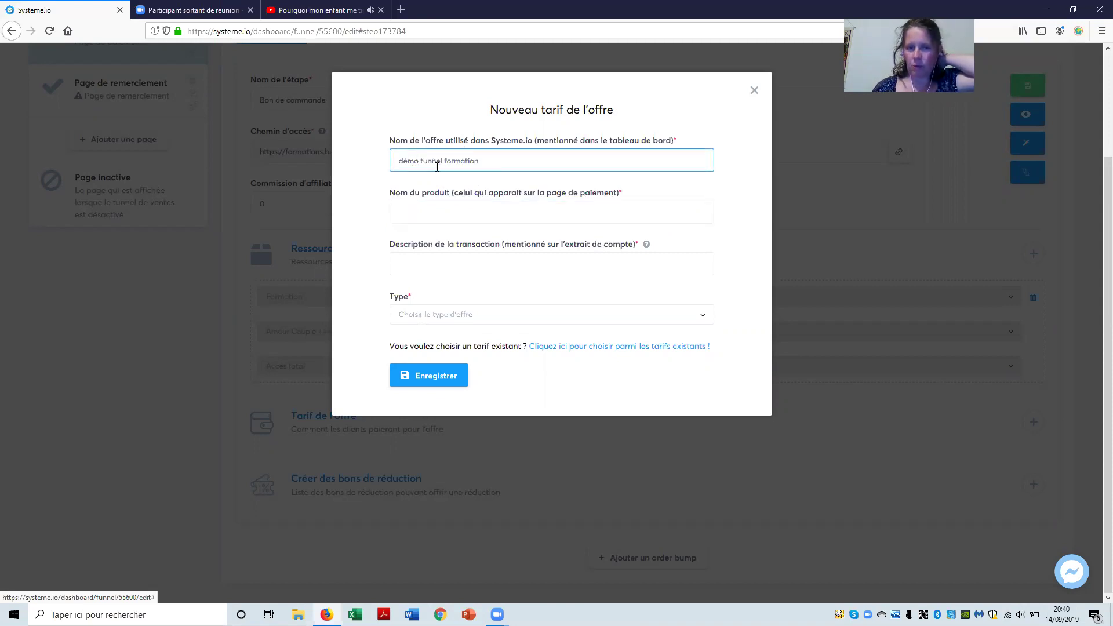
{"action": "left_click", "coordinate": [413, 210]}
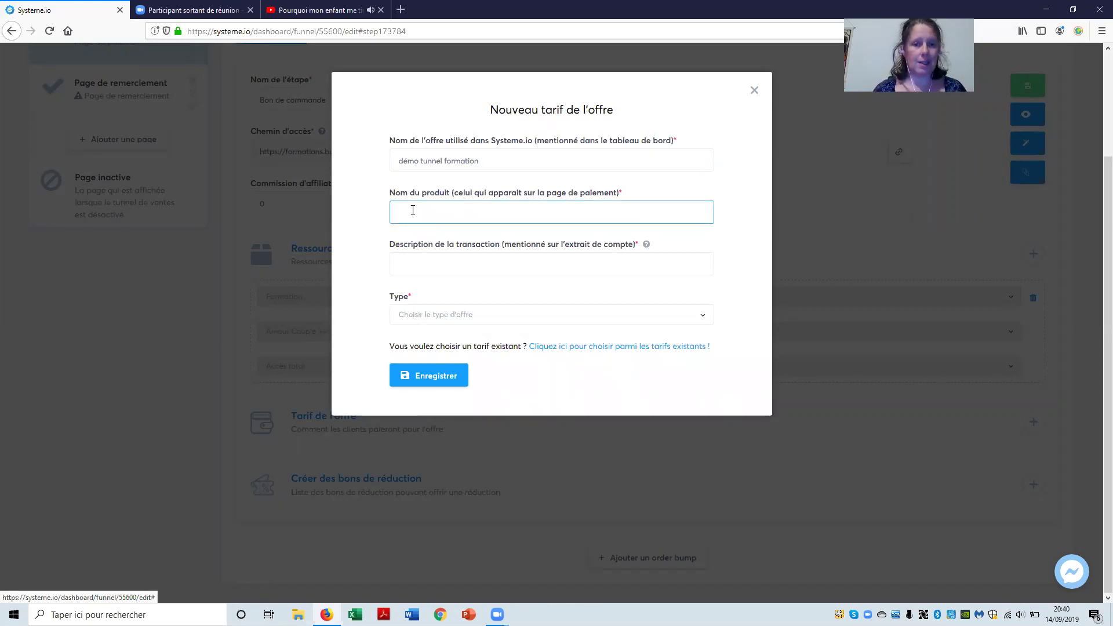
{"action": "type", "text": "forma"}
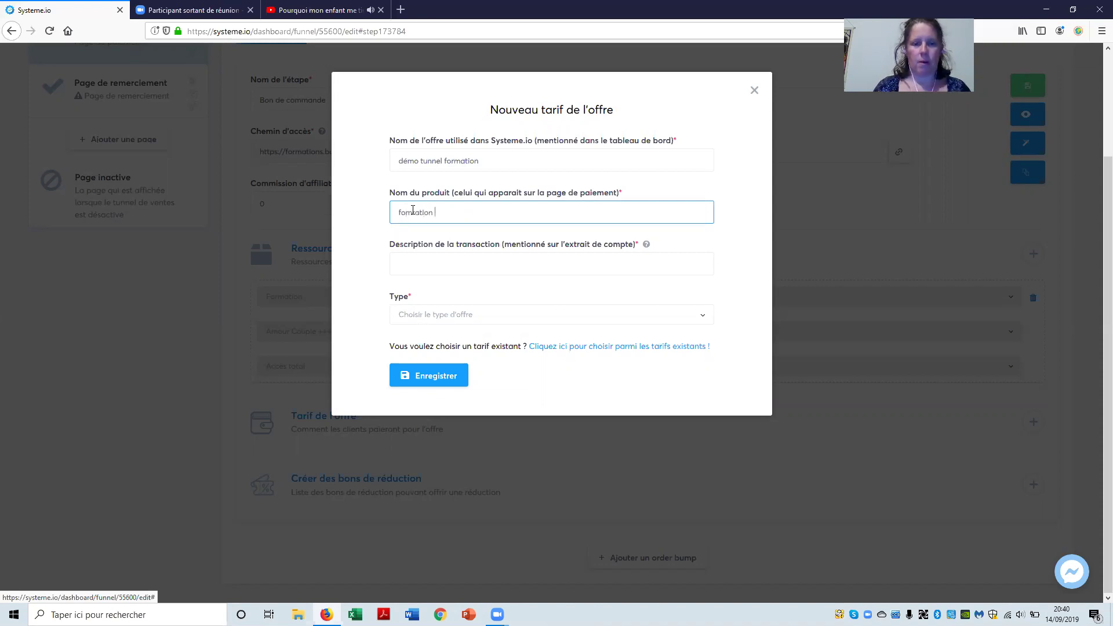
{"action": "type", "text": "tion amo"}
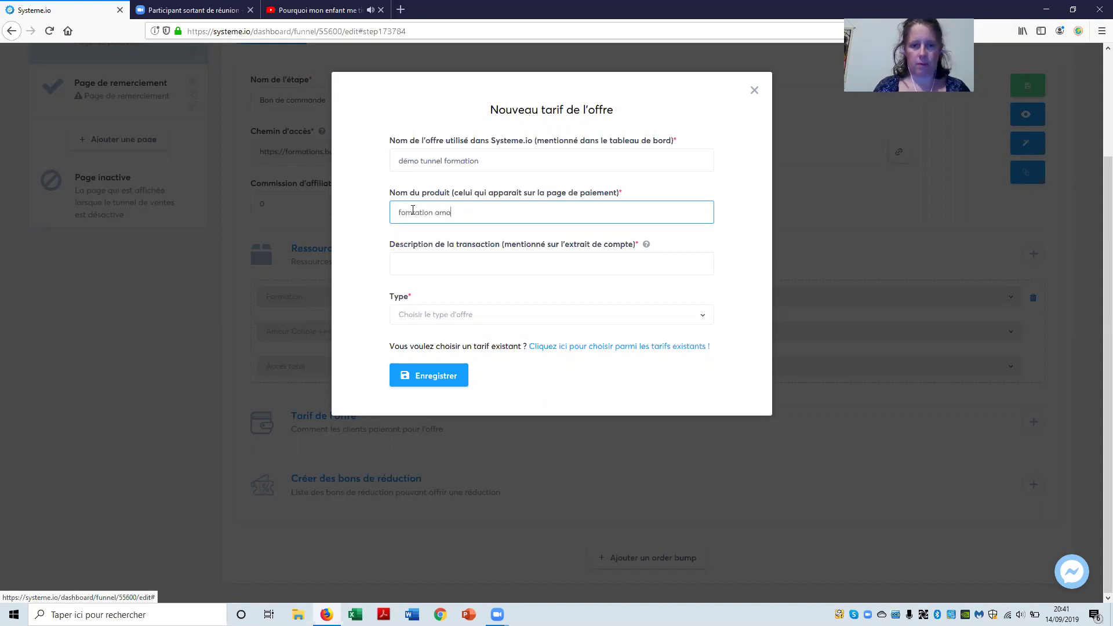
{"action": "type", "text": "ur couple"}
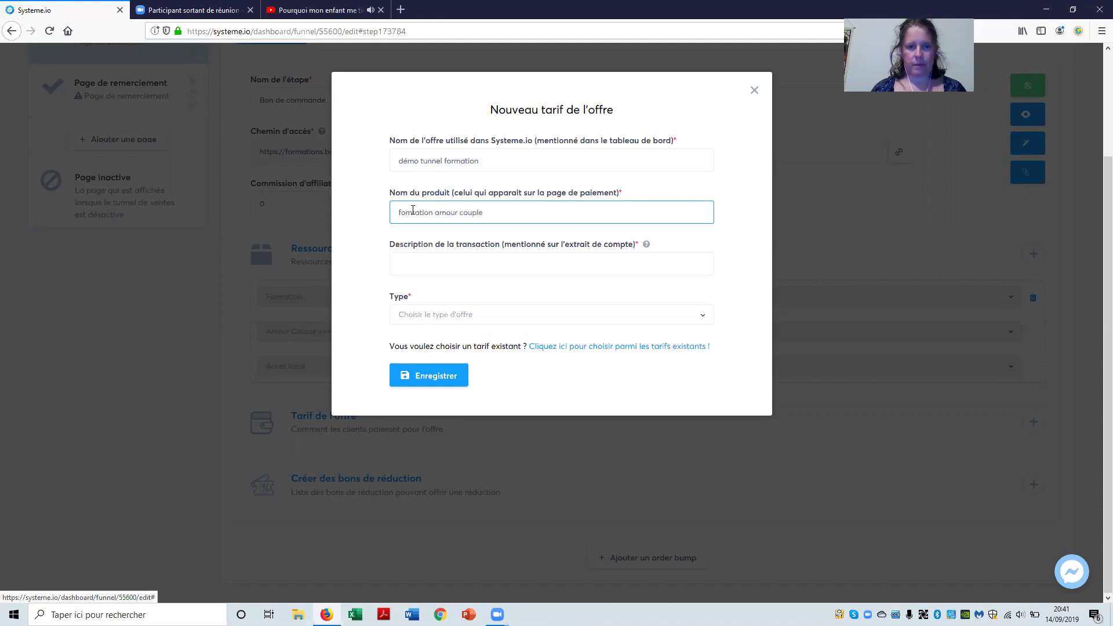
{"action": "left_click", "coordinate": [412, 261]}
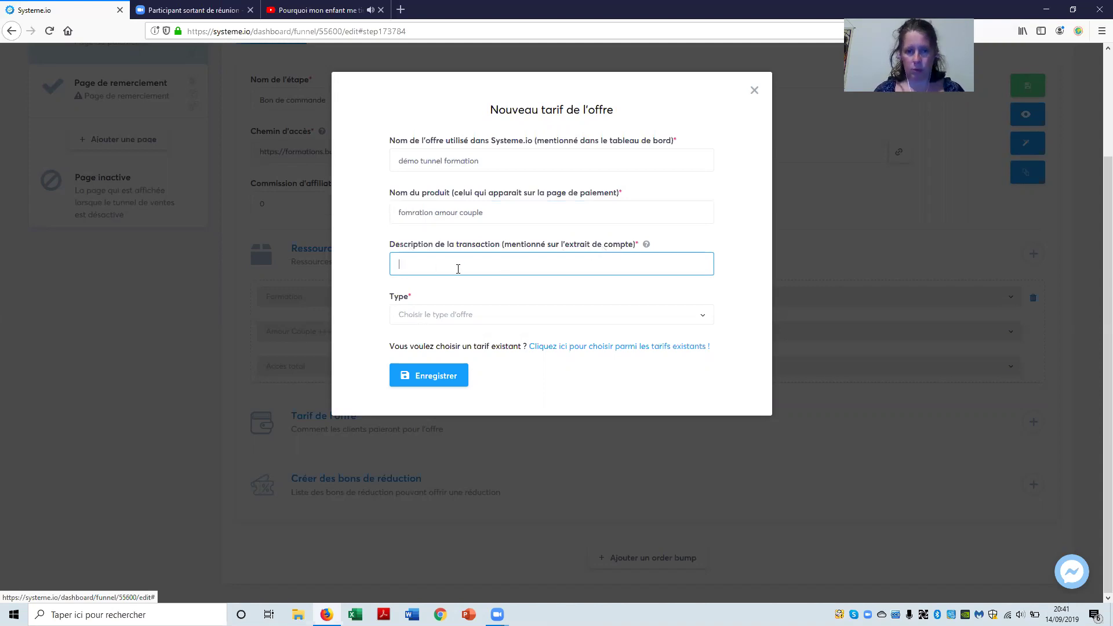
{"action": "left_click", "coordinate": [647, 246]}
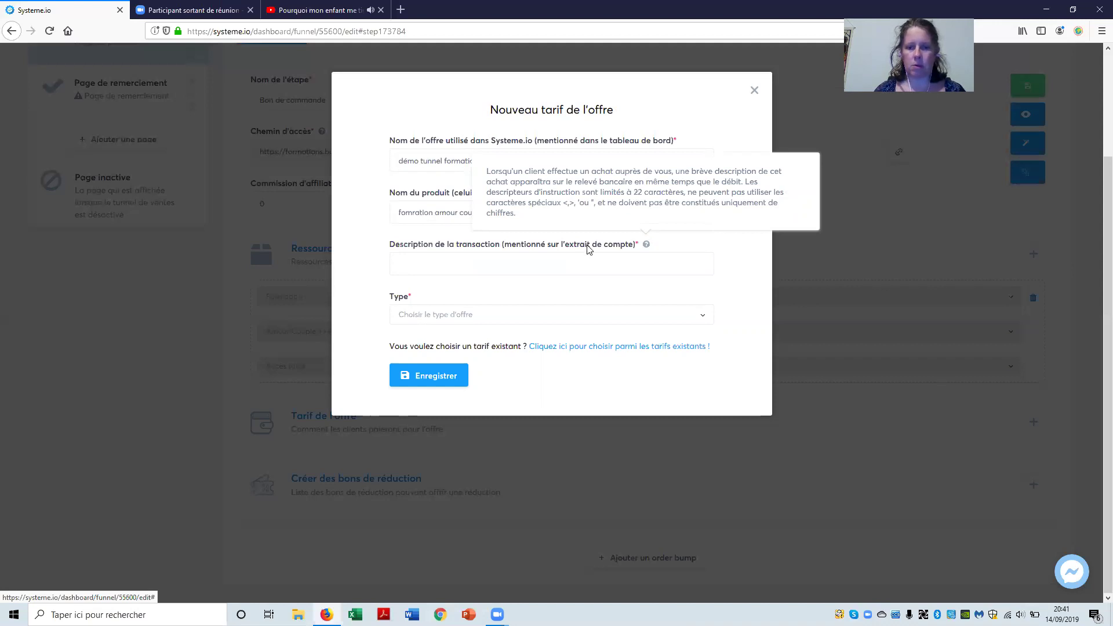
{"action": "left_click", "coordinate": [424, 316]}
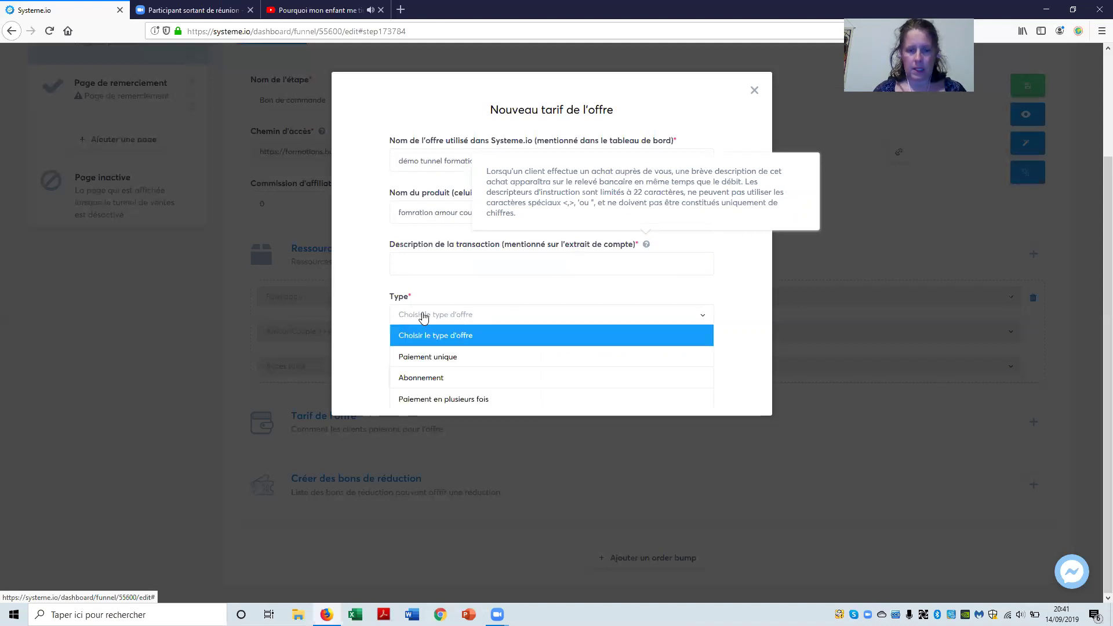
- Save a 29 € one-time-payment price with the transaction description 'test systeme'
{"action": "left_click", "coordinate": [432, 358]}
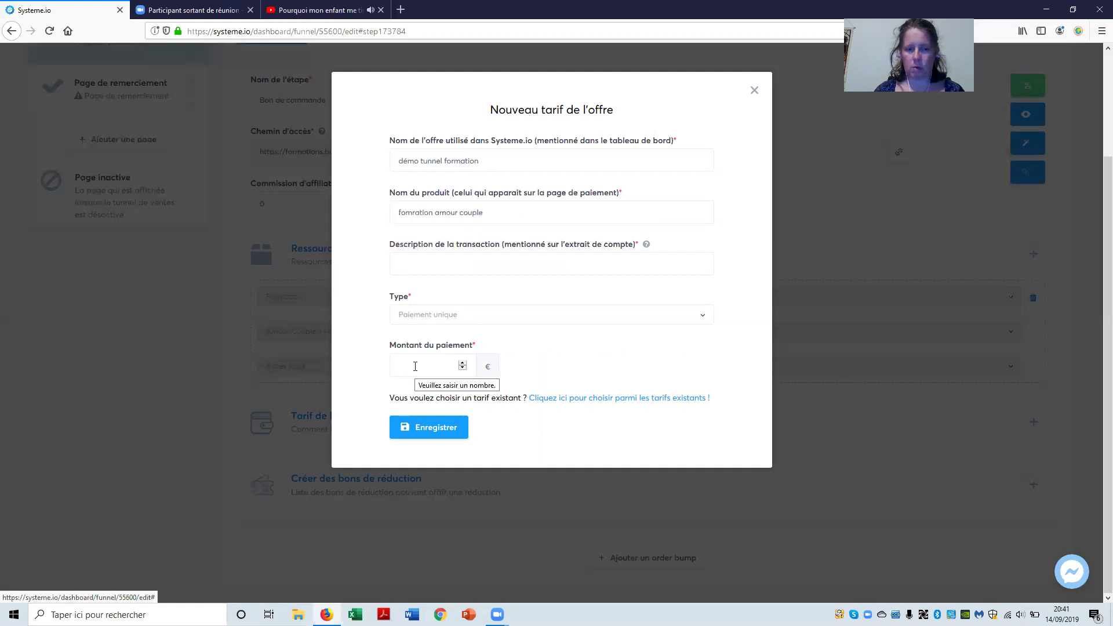
{"action": "left_click", "coordinate": [415, 367]}
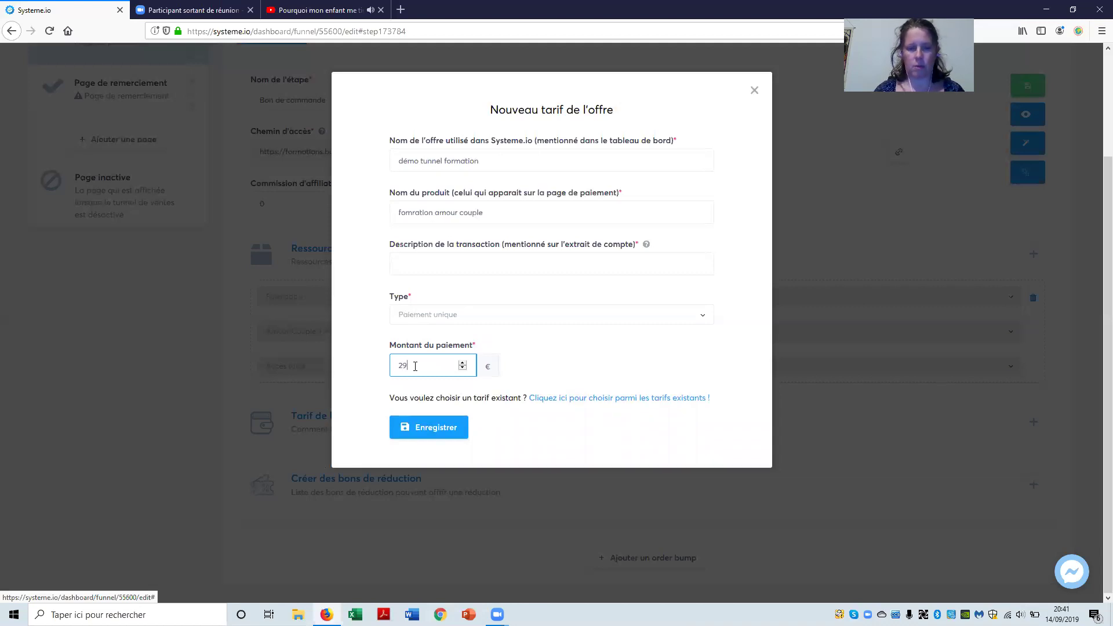
{"action": "left_click", "coordinate": [432, 427]}
{"action": "left_click", "coordinate": [408, 261]}
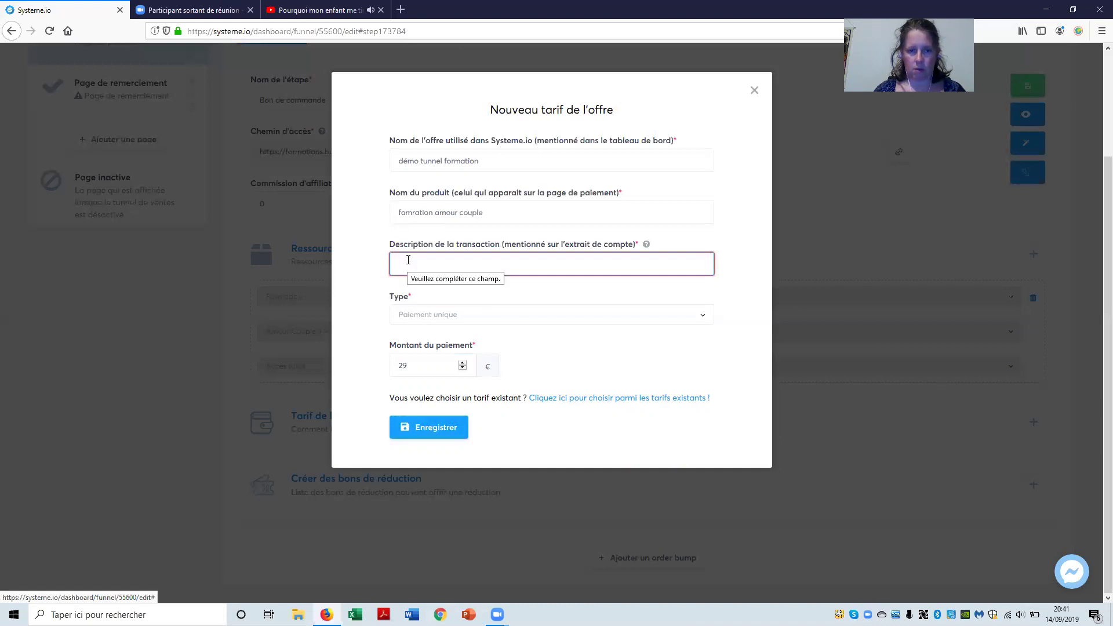
{"action": "type", "text": "test"}
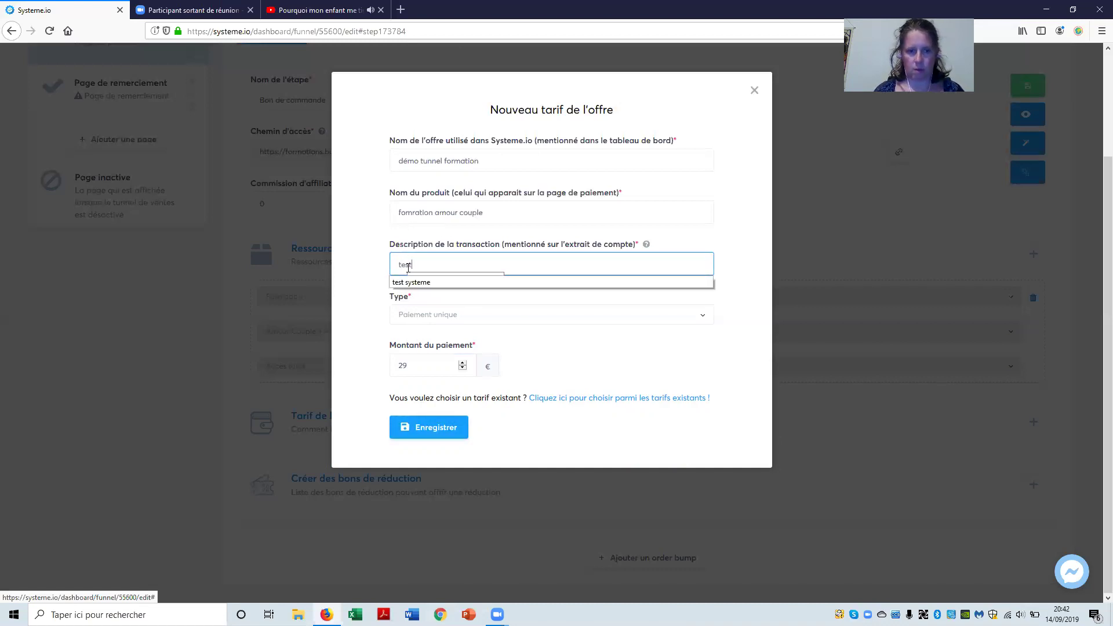
{"action": "left_click", "coordinate": [411, 282]}
{"action": "left_click", "coordinate": [436, 432]}
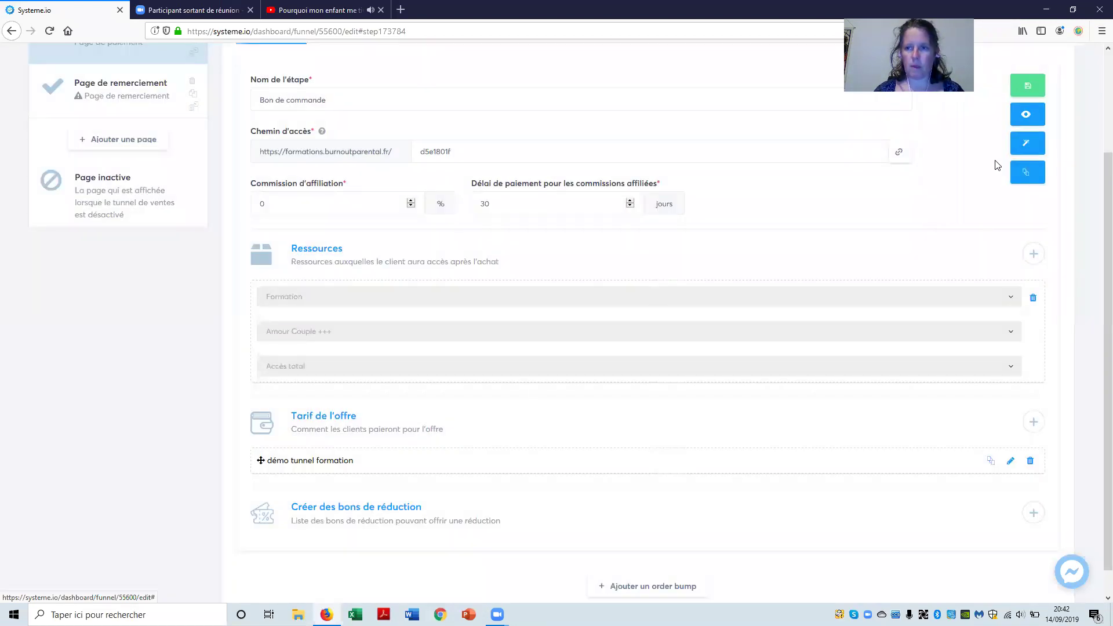
- Open the order page in the editor, check the offer price block settings, then exit
{"action": "left_click", "coordinate": [1023, 146]}
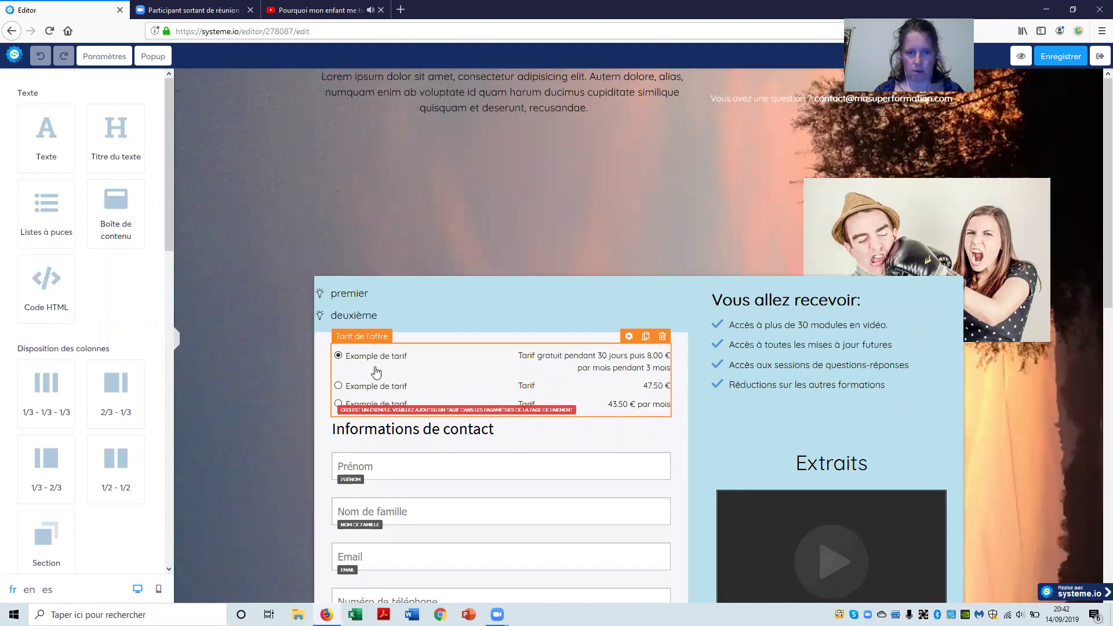
{"action": "left_click", "coordinate": [629, 336]}
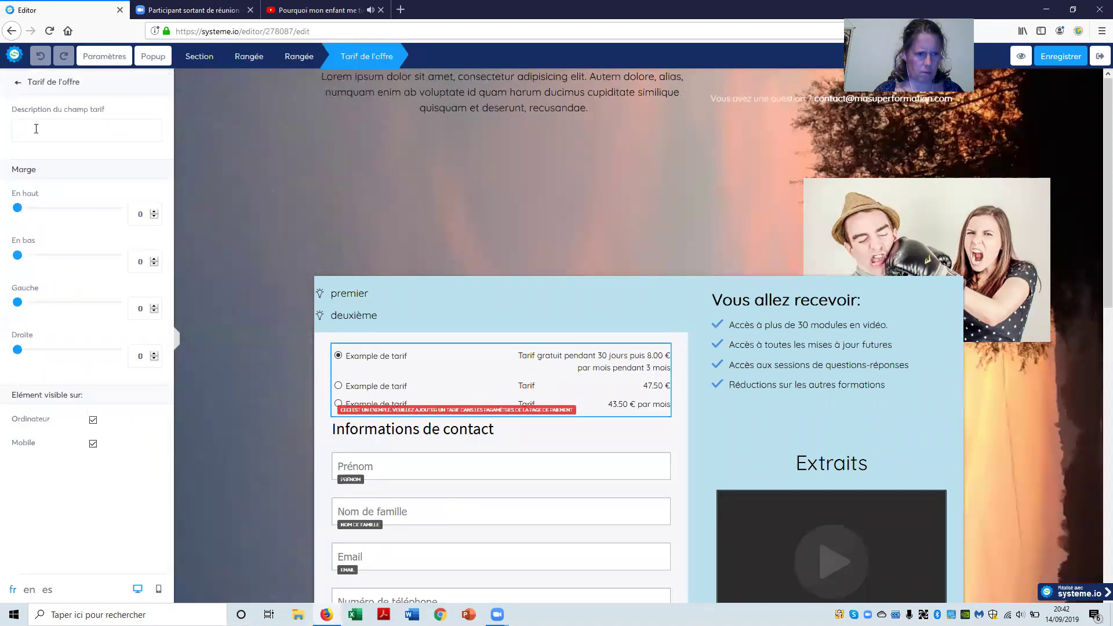
{"action": "left_click", "coordinate": [1066, 58]}
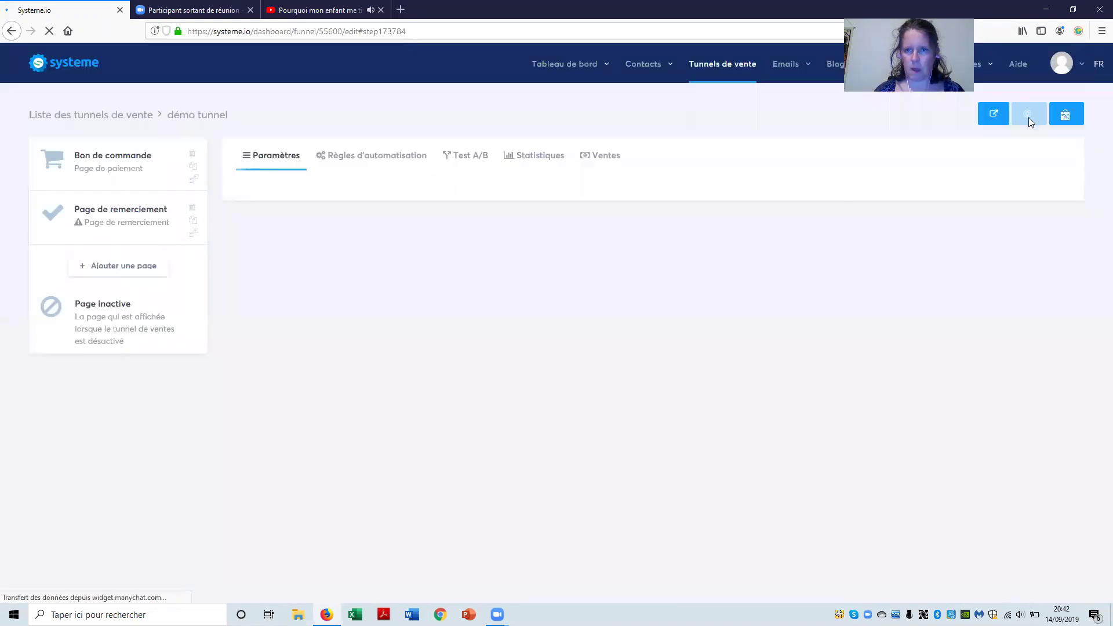
- Close the chat popup and begin creating a new one-time-payment price for the offer
{"action": "scroll", "coordinate": [472, 472], "scroll_direction": "down", "scroll_amount": 3}
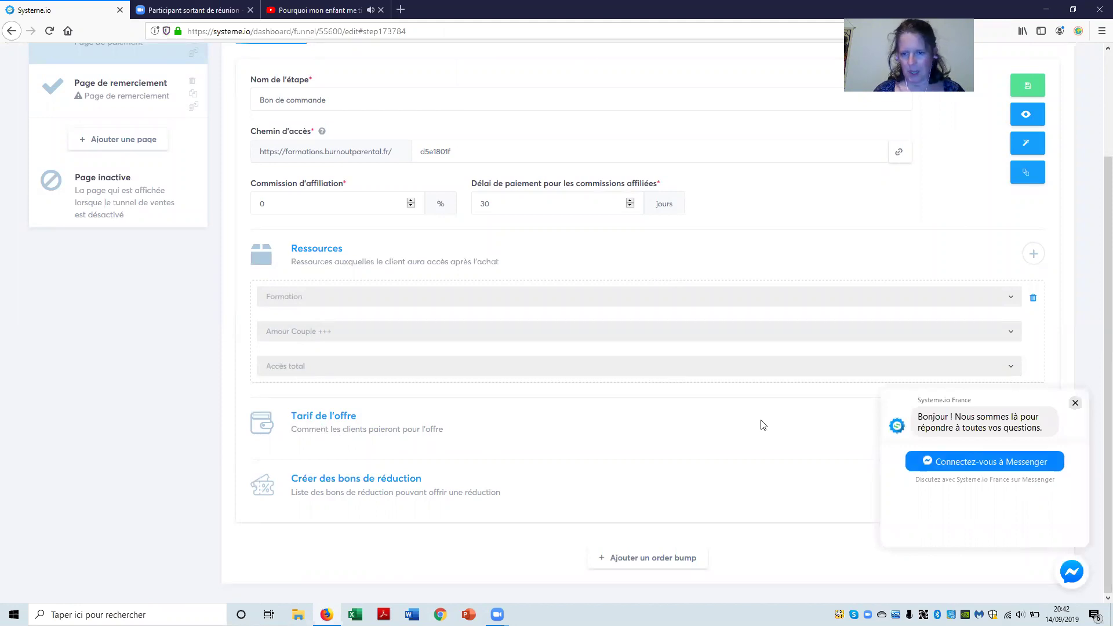
{"action": "left_click", "coordinate": [1074, 405]}
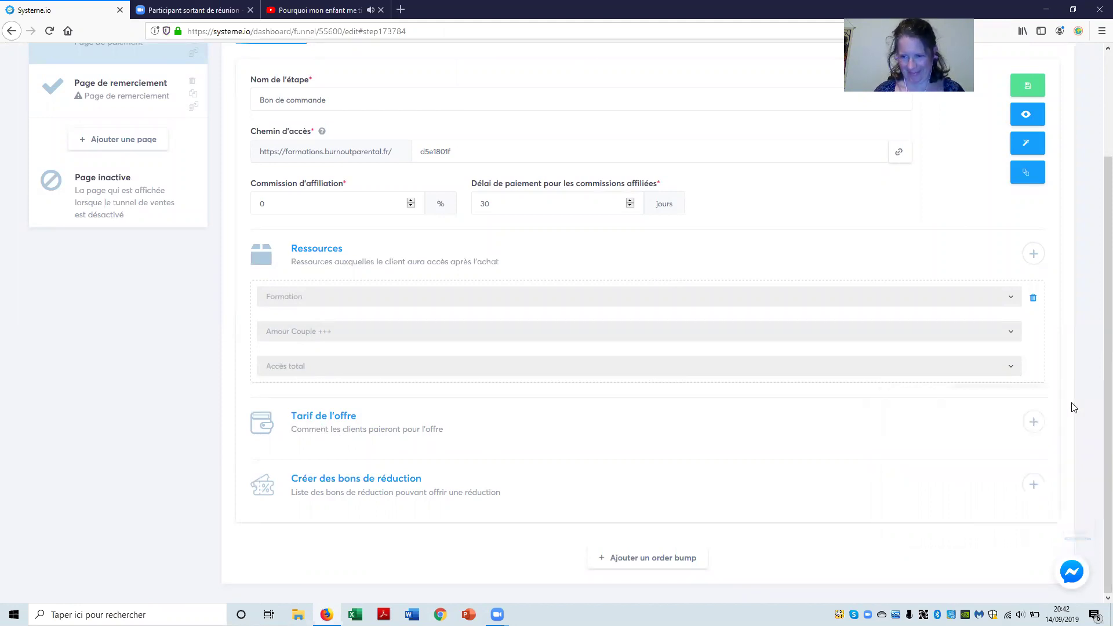
{"action": "left_click", "coordinate": [1034, 421]}
{"action": "left_click", "coordinate": [398, 158]}
{"action": "left_click", "coordinate": [425, 203]}
{"action": "left_click", "coordinate": [426, 208]}
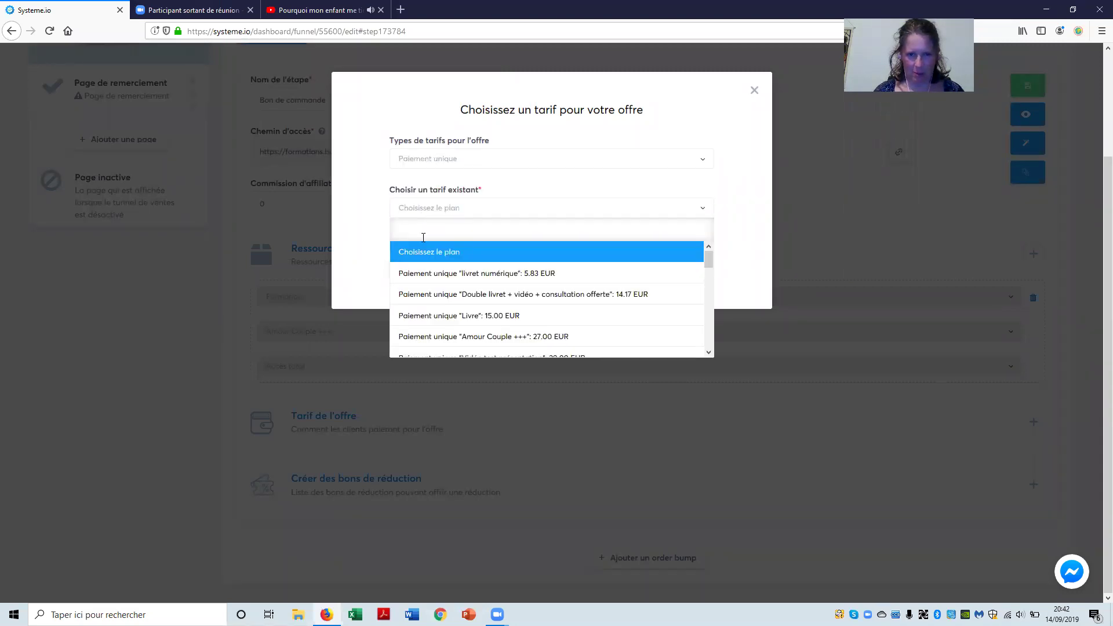
{"action": "left_click", "coordinate": [606, 244]}
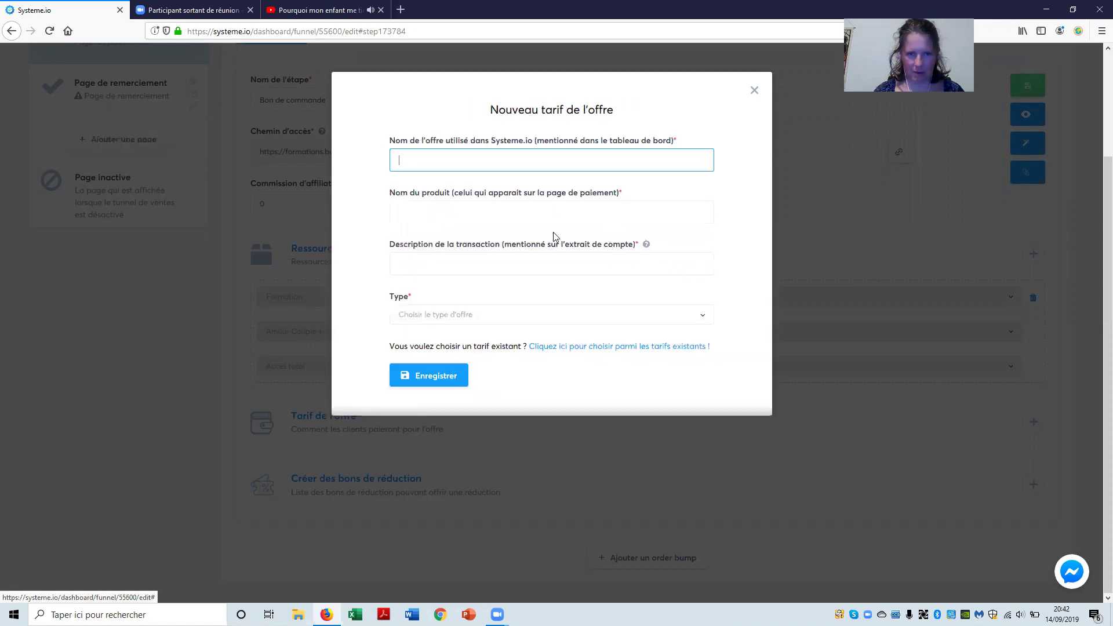
- Fill in offer name 'Vidéo test présentation', product 'test présentation' and description 'test systeme'
{"action": "left_click", "coordinate": [399, 160]}
{"action": "type", "text": "Vid"}
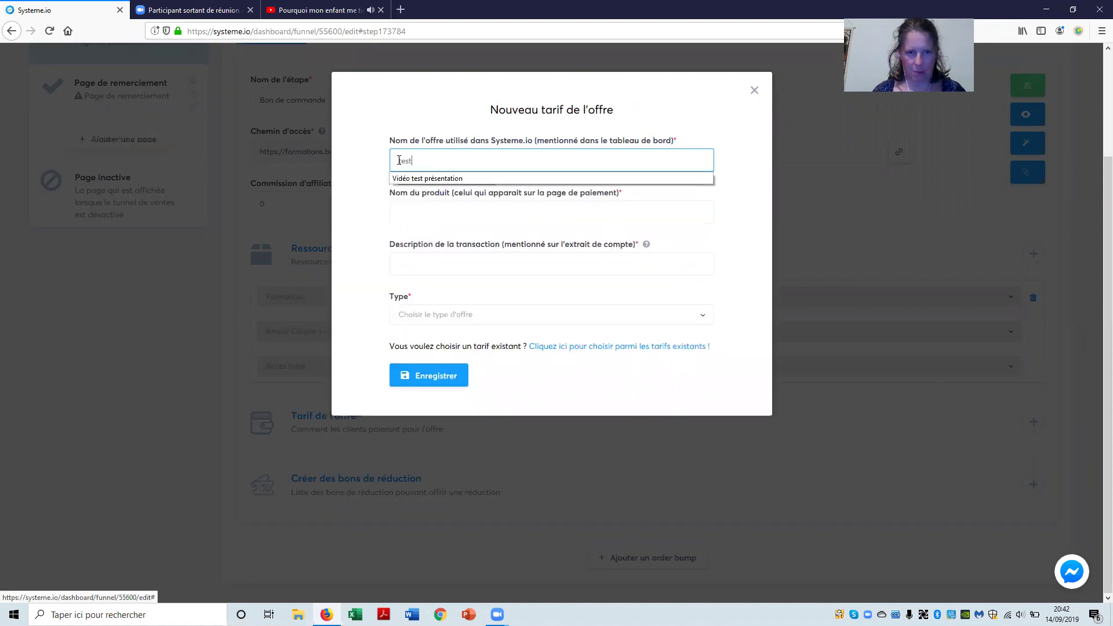
{"action": "left_click", "coordinate": [408, 180]}
{"action": "left_click", "coordinate": [418, 204]}
{"action": "type", "text": "test"}
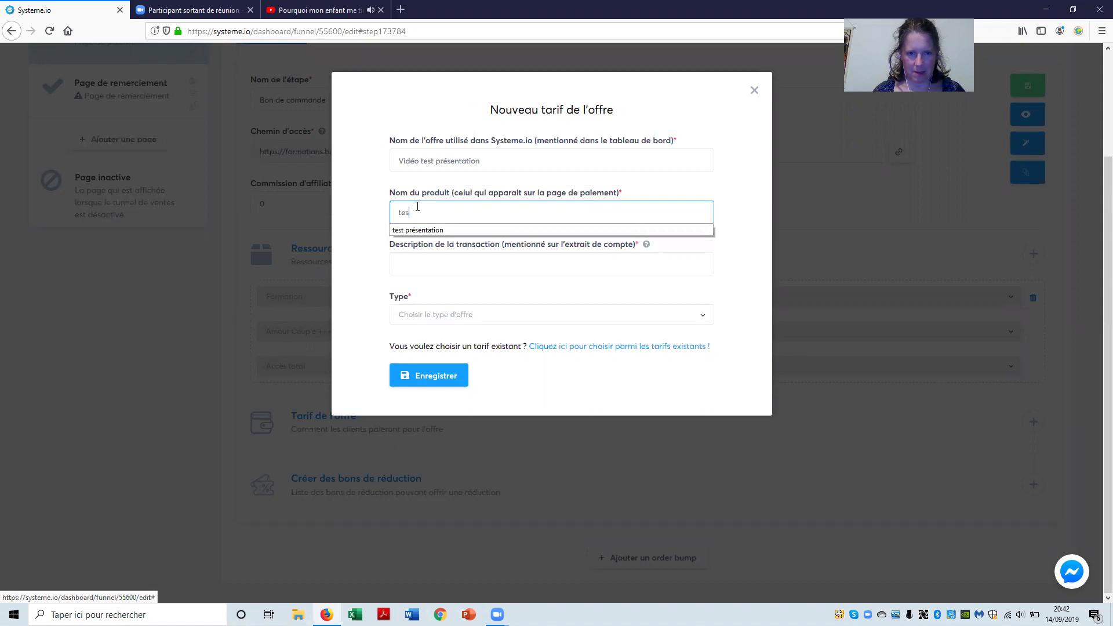
{"action": "left_click", "coordinate": [429, 229]}
{"action": "left_click", "coordinate": [429, 262]}
{"action": "type", "text": "tes"}
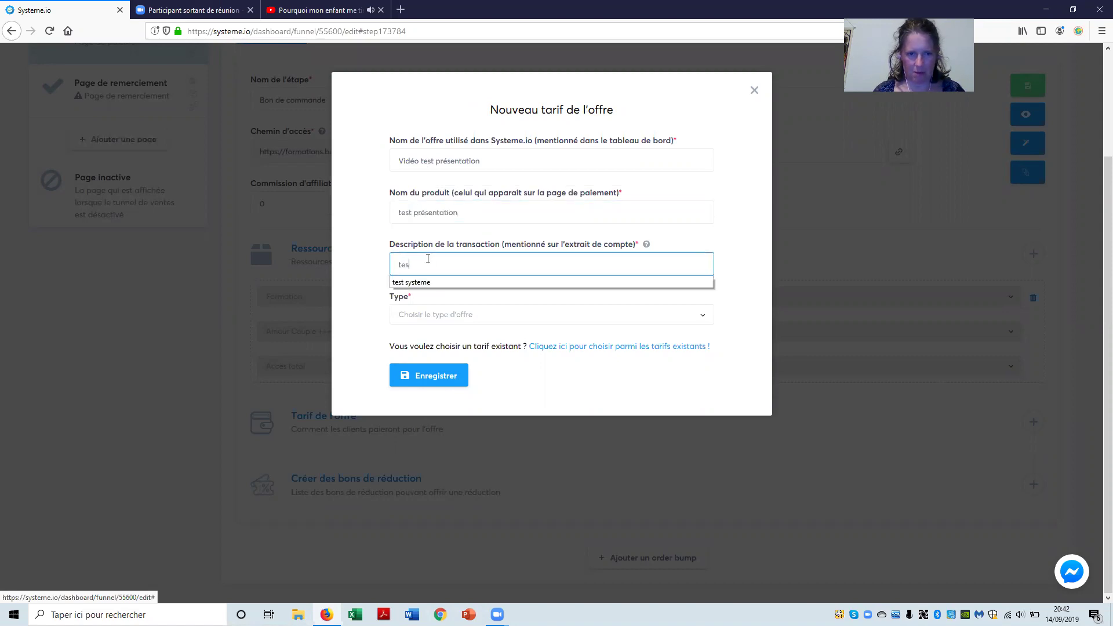
{"action": "left_click", "coordinate": [419, 283]}
- Make it a 29 one-time payment, save the price and the order step, then preview
{"action": "left_click", "coordinate": [415, 314]}
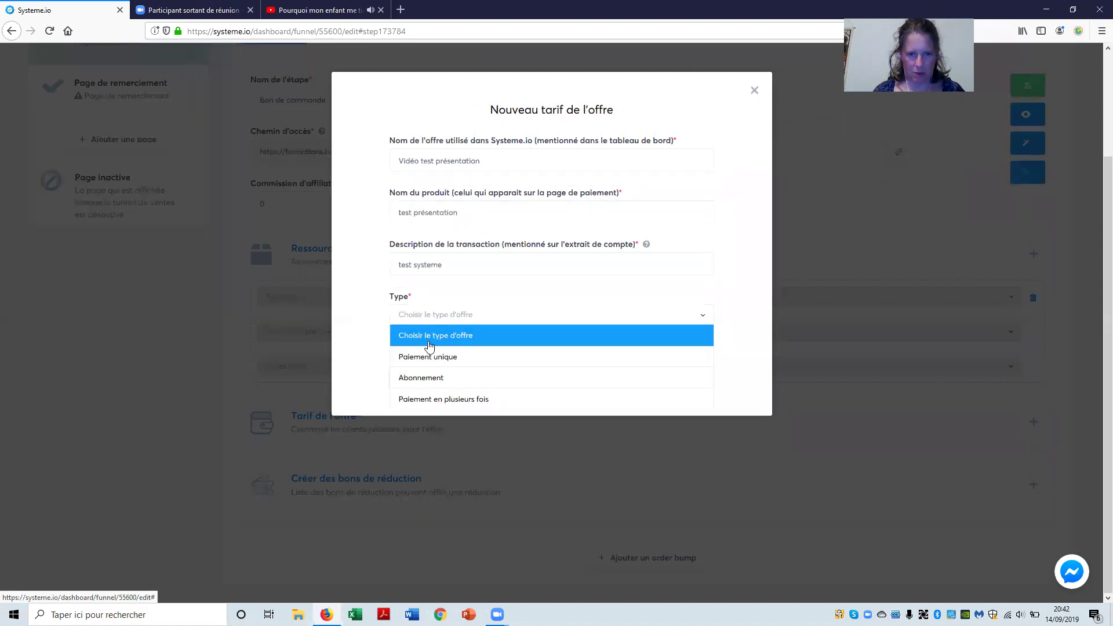
{"action": "left_click", "coordinate": [436, 356]}
{"action": "left_click", "coordinate": [434, 367]}
{"action": "type", "text": "29"}
{"action": "left_click", "coordinate": [430, 427]}
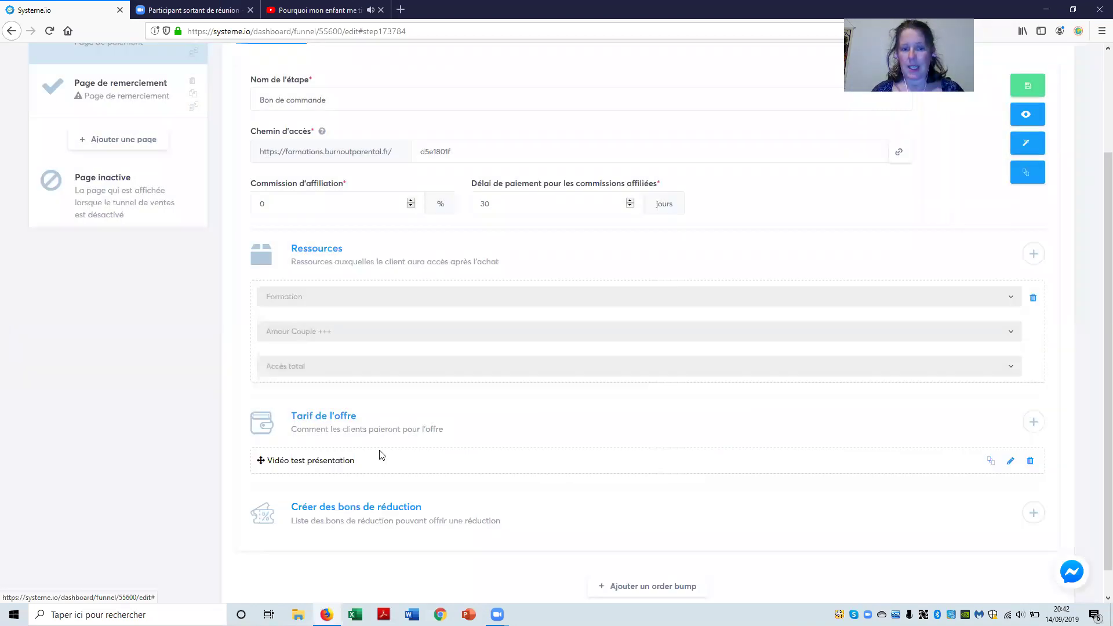
{"action": "left_click", "coordinate": [1028, 86]}
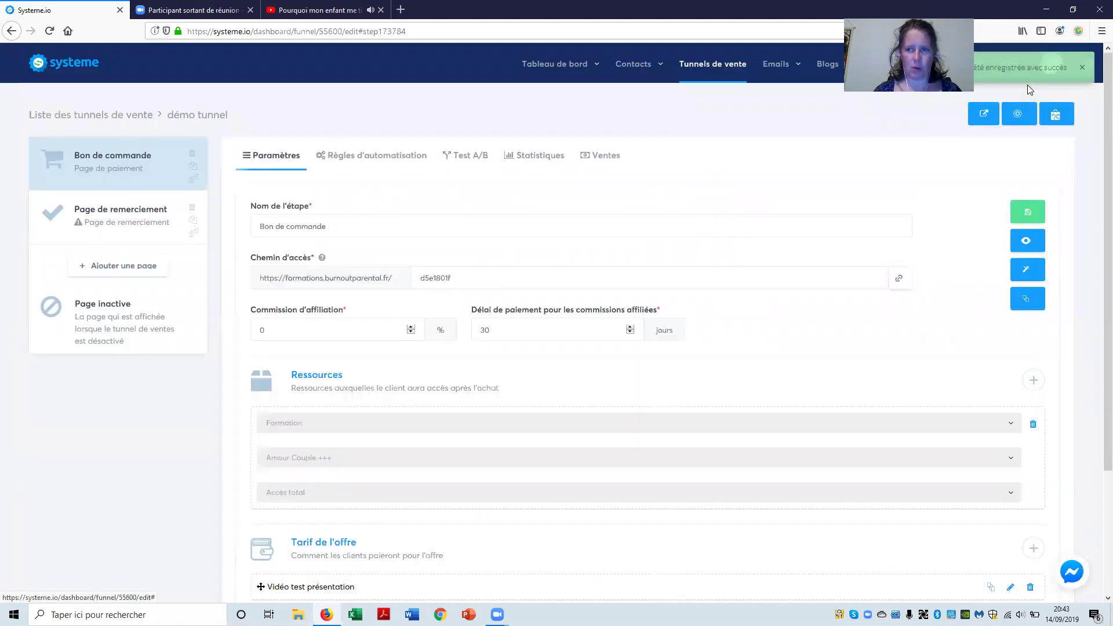
{"action": "left_click", "coordinate": [1028, 241]}
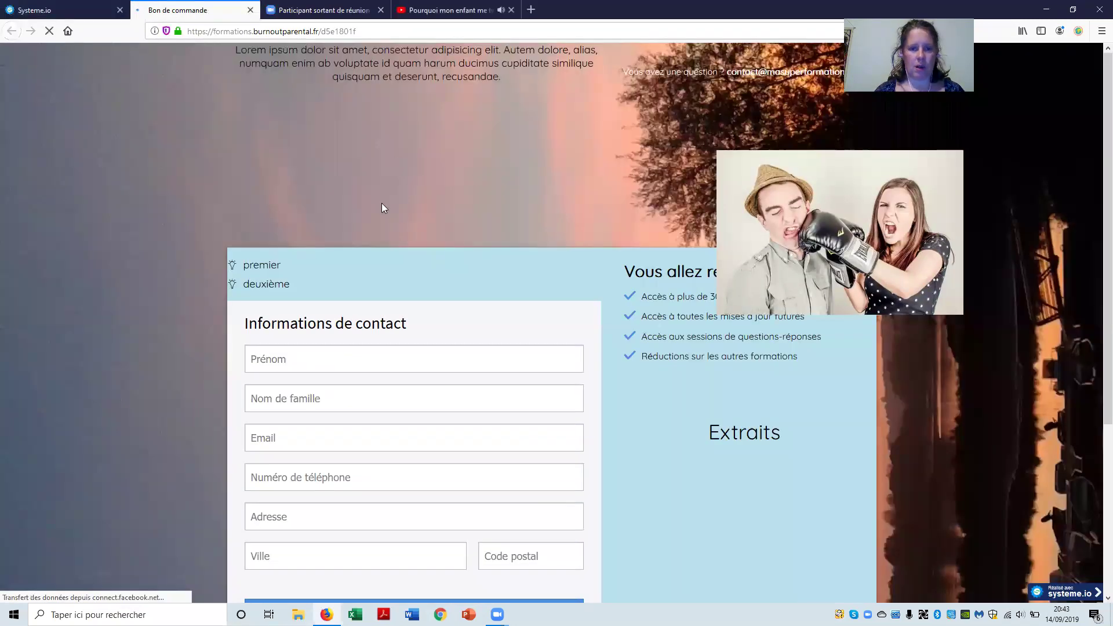
- Confirm the 29.00 € test présentation price in the preview, then reopen the order page editor
{"action": "scroll", "coordinate": [381, 203], "scroll_direction": "down", "scroll_amount": 4}
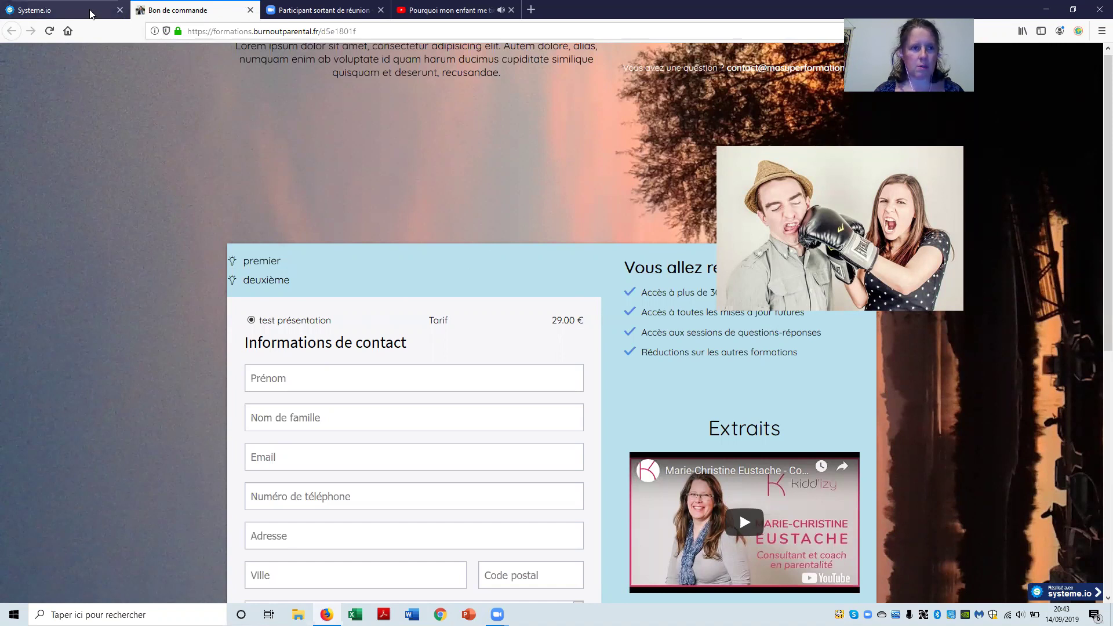
{"action": "left_click", "coordinate": [61, 10]}
{"action": "left_click", "coordinate": [1020, 271]}
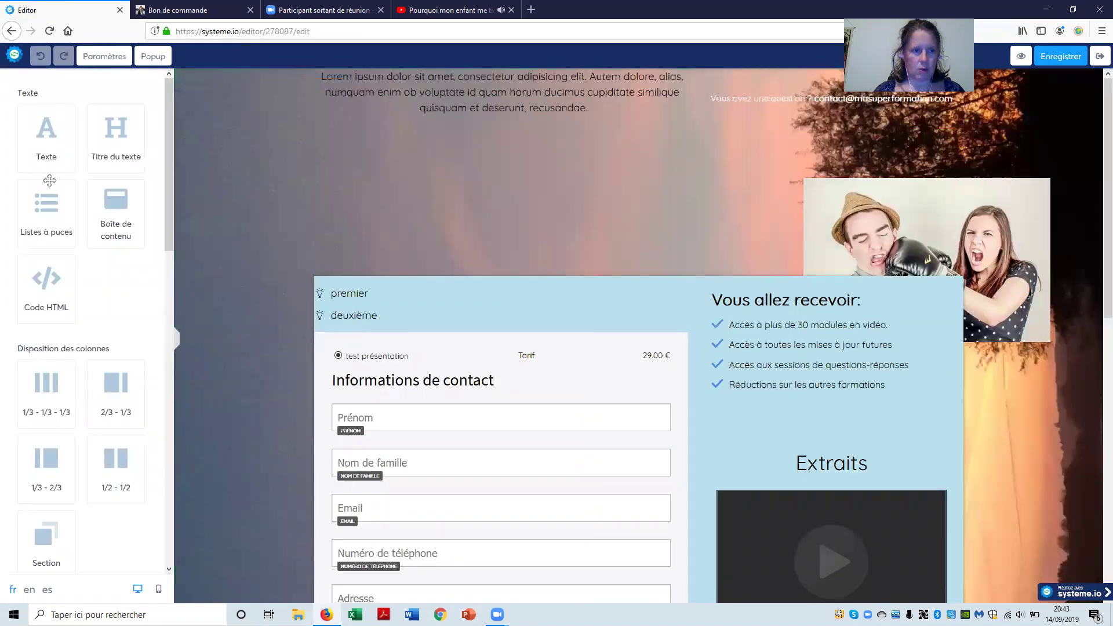
- Add a text block above the contact form, clear its Lorem ipsum placeholder, then switch to the YouTube tab
{"action": "left_click_drag", "start_coordinate": [37, 148], "coordinate": [504, 345]}
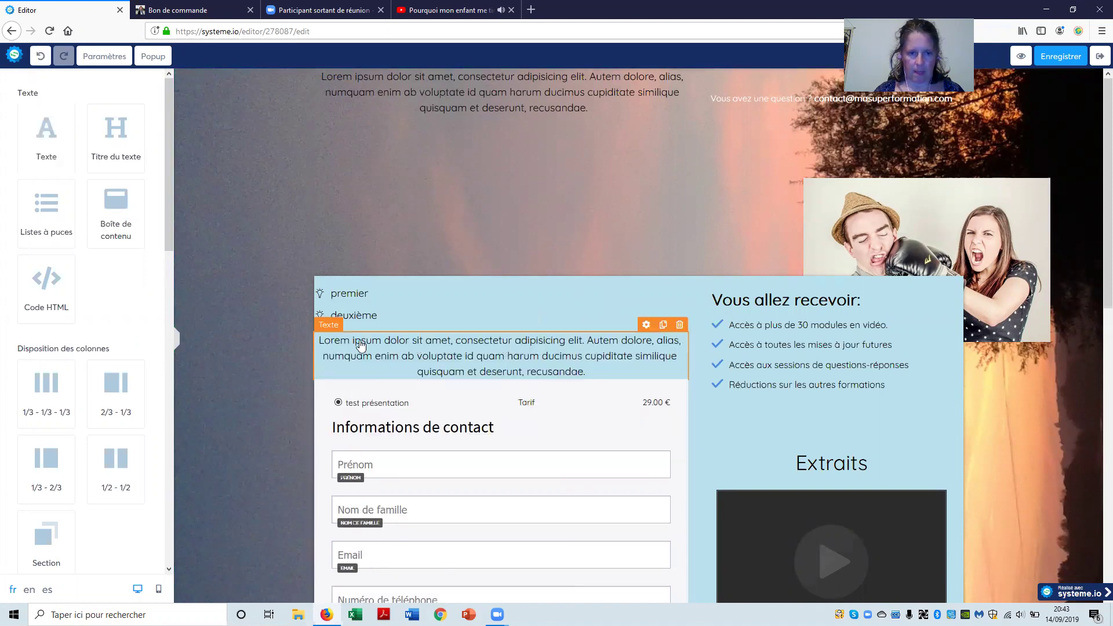
{"action": "left_click", "coordinate": [326, 339]}
{"action": "left_click_drag", "start_coordinate": [324, 341], "coordinate": [600, 377]}
{"action": "key", "text": "BackSpace"}
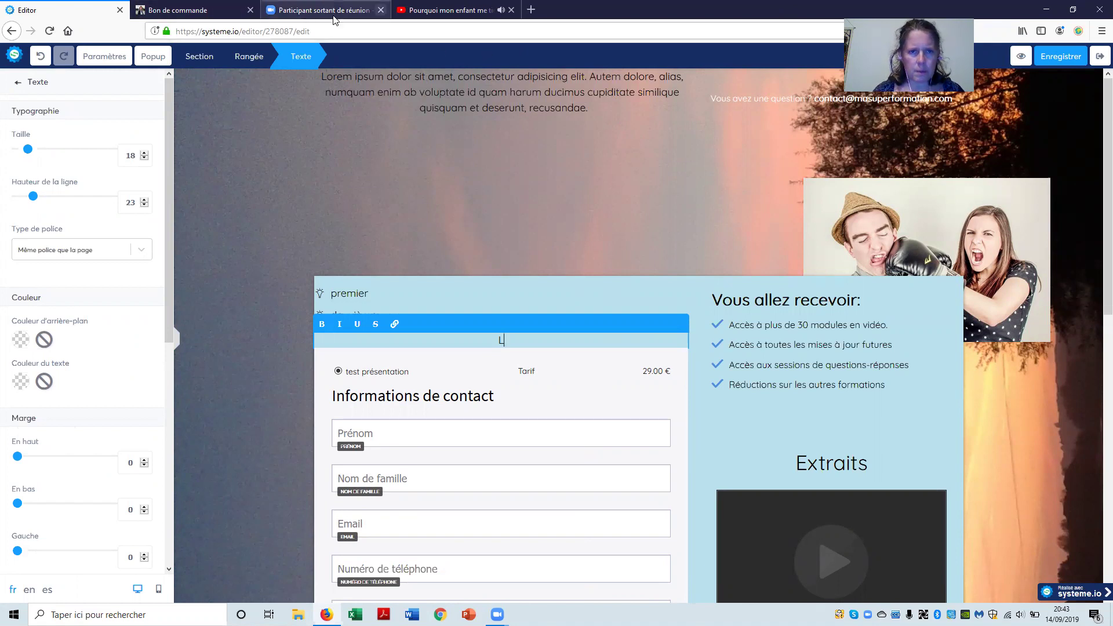
{"action": "left_click", "coordinate": [443, 11]}
{"action": "left_click_drag", "start_coordinate": [377, 32], "coordinate": [128, 52]}
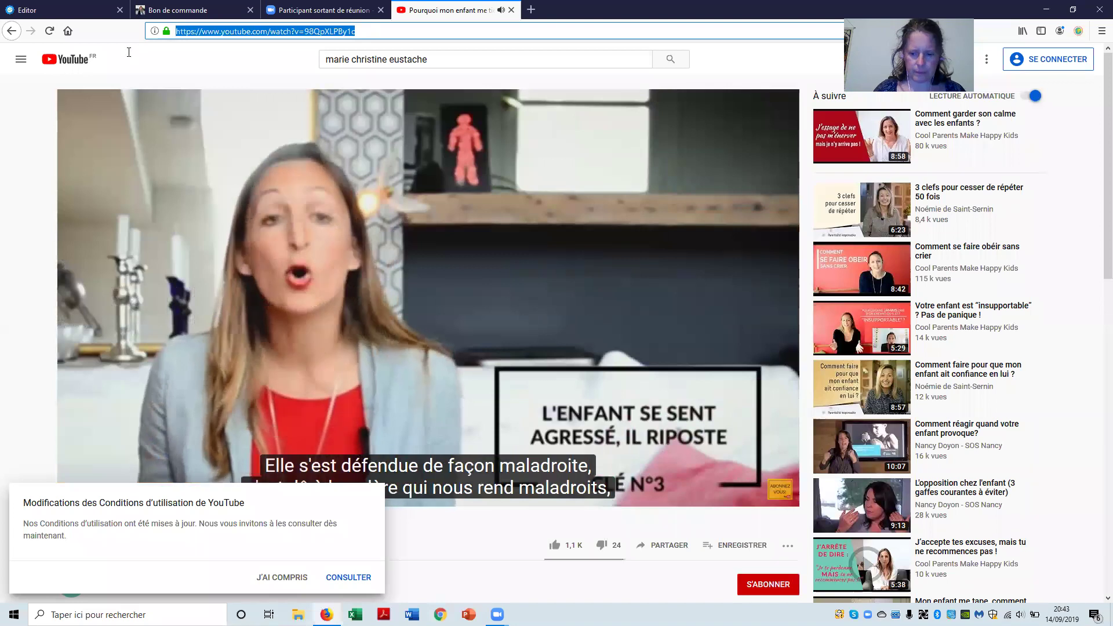
- Search the web for 'auto entreprise tva'
{"action": "key", "text": "BackSpace"}
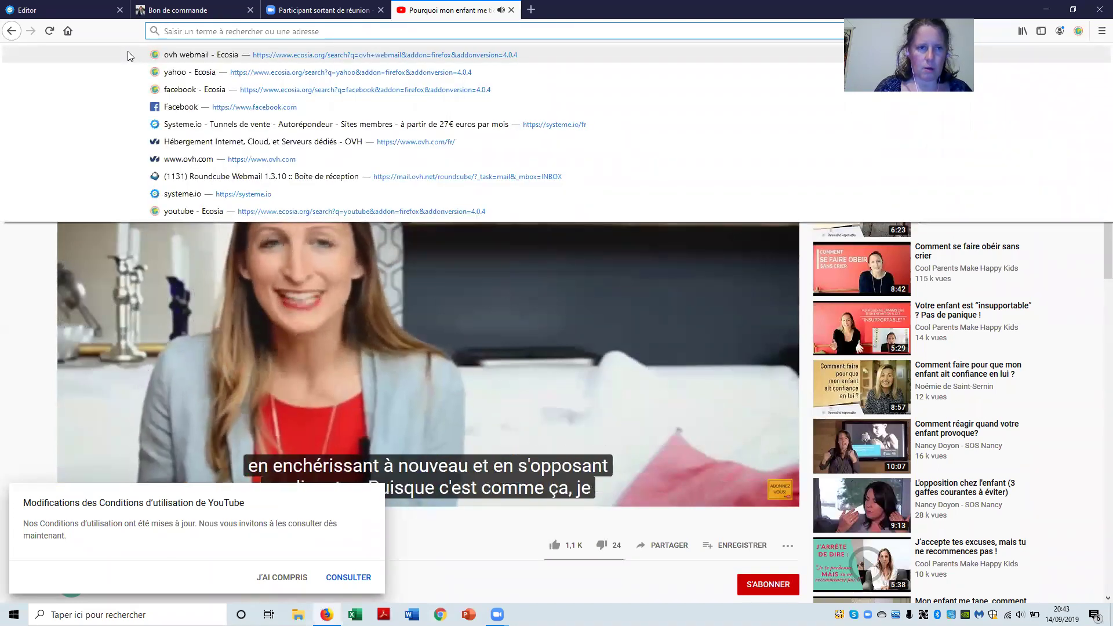
{"action": "type", "text": "auto e"}
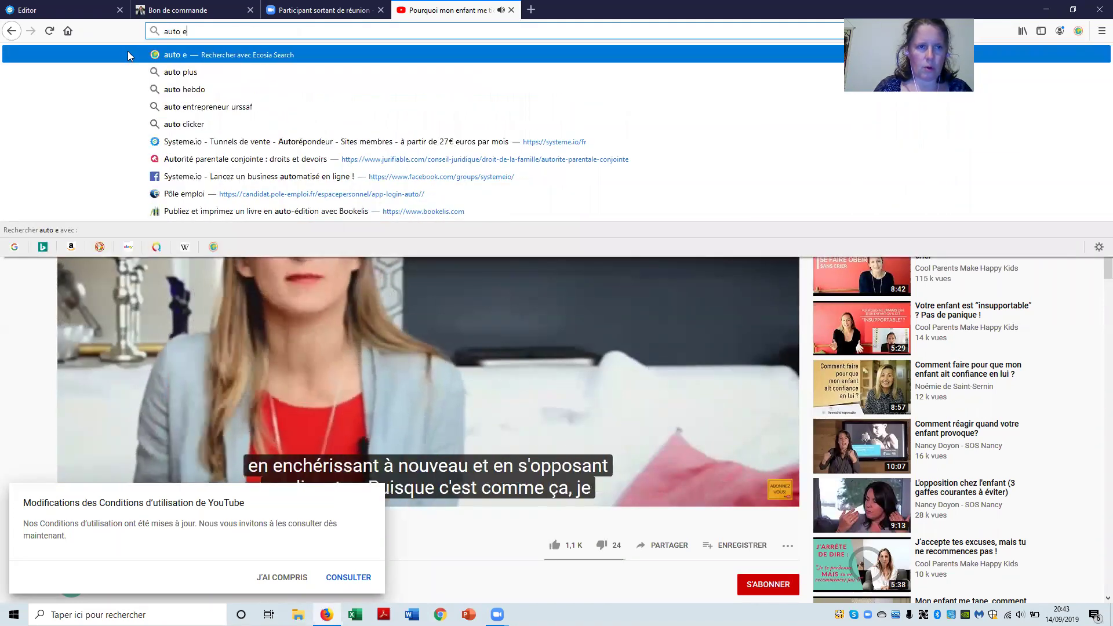
{"action": "type", "text": "nt"}
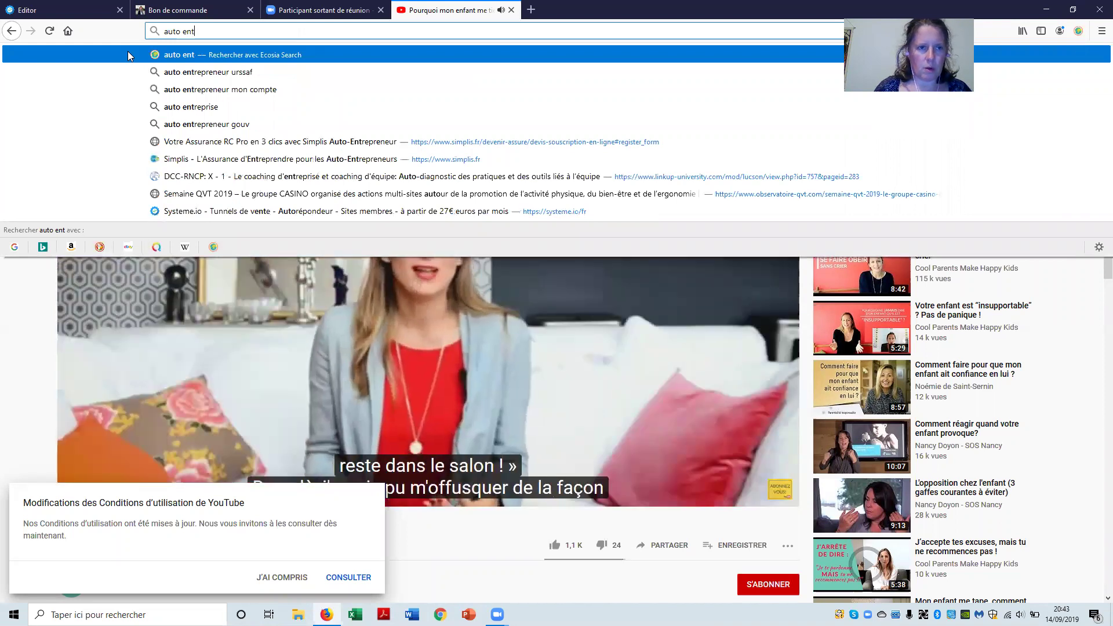
{"action": "type", "text": "re"}
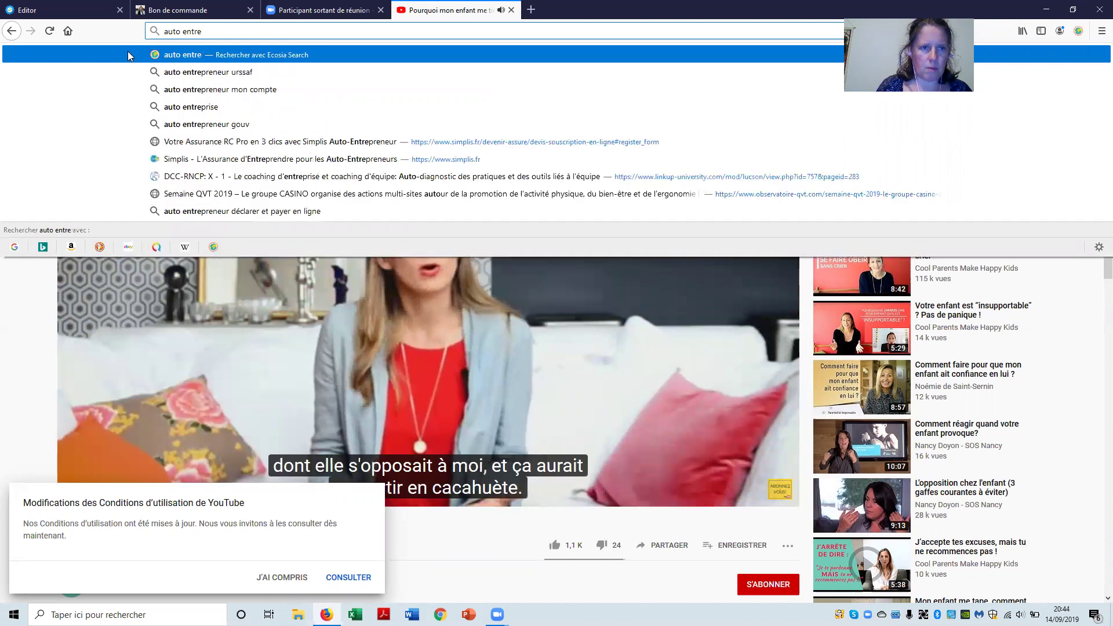
{"action": "type", "text": "n"}
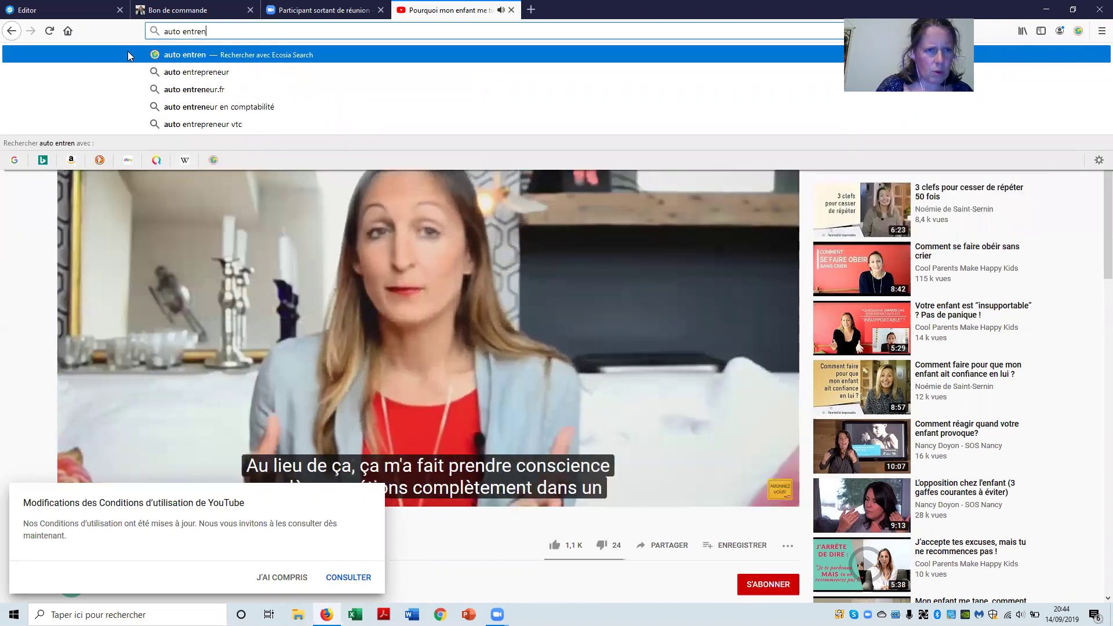
{"action": "type", "text": "e"}
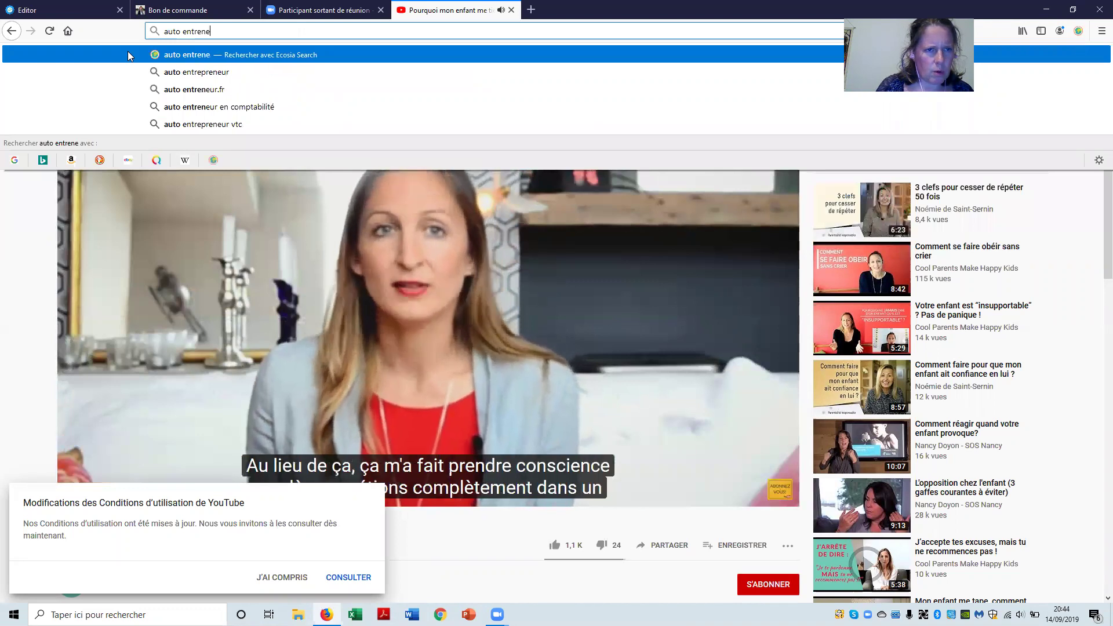
{"action": "key", "text": "BackSpace"}
{"action": "key", "text": "BackSpace"}
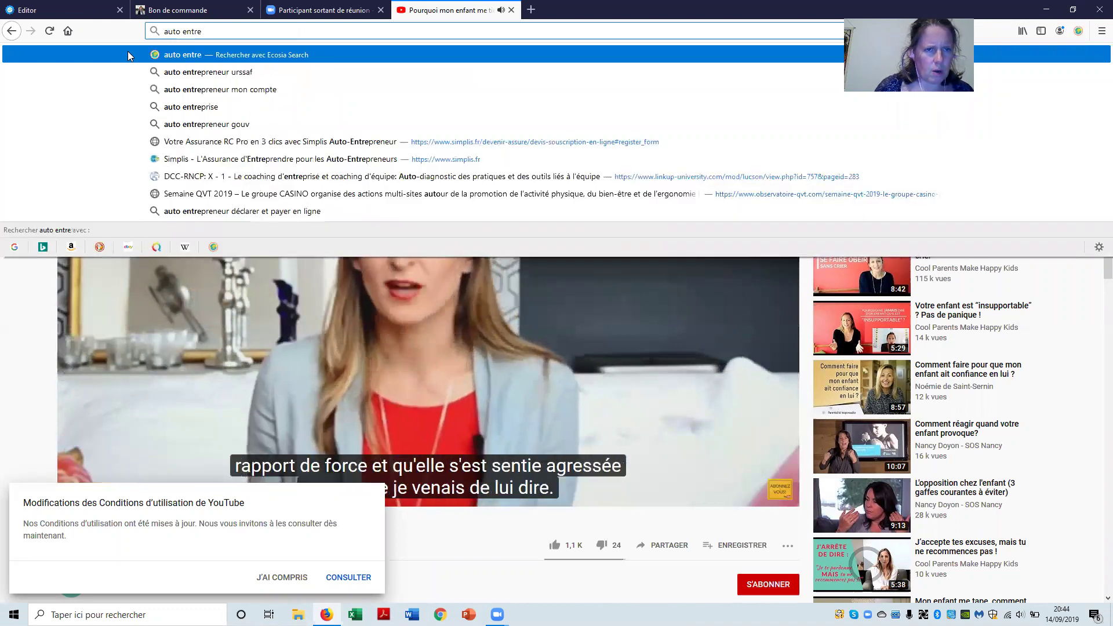
{"action": "left_click", "coordinate": [187, 106]}
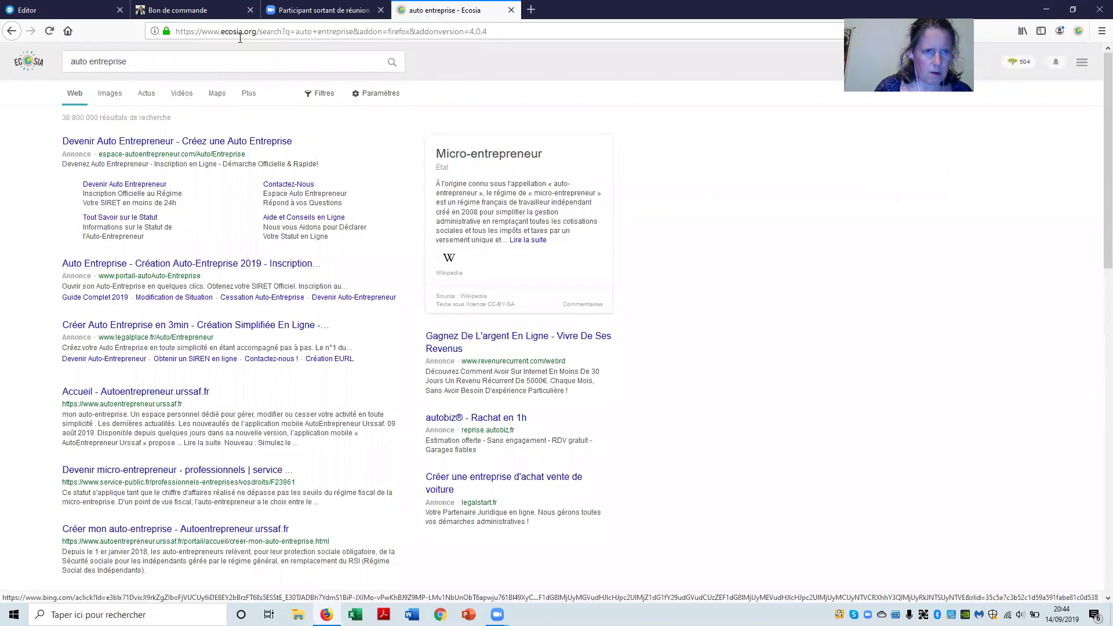
{"action": "left_click", "coordinate": [167, 60]}
{"action": "type", "text": "tva"}
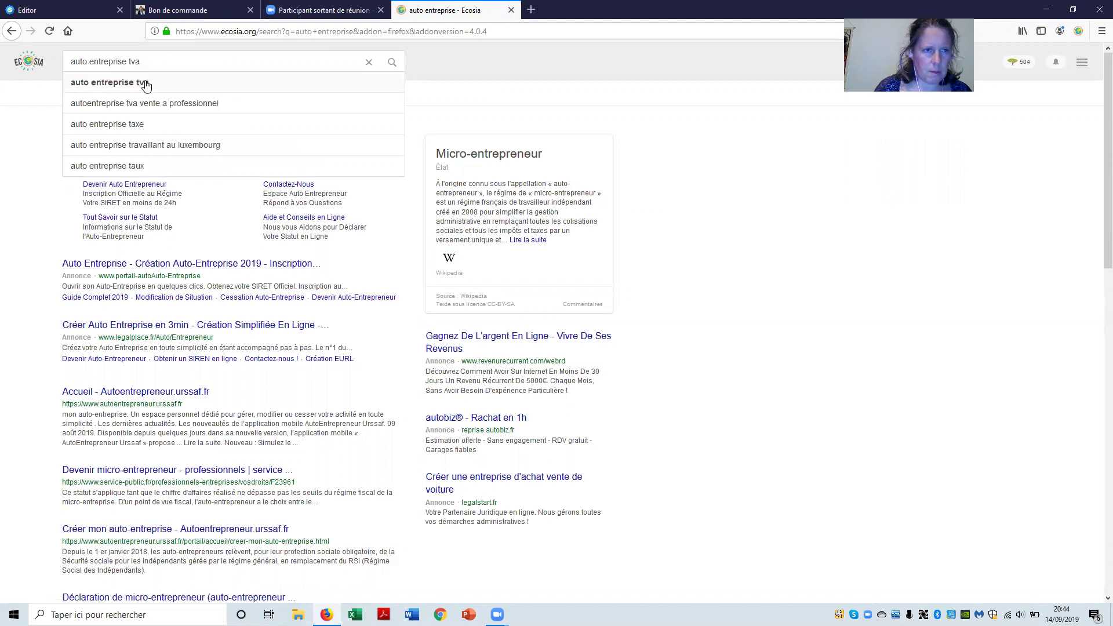
{"action": "left_click", "coordinate": [145, 83]}
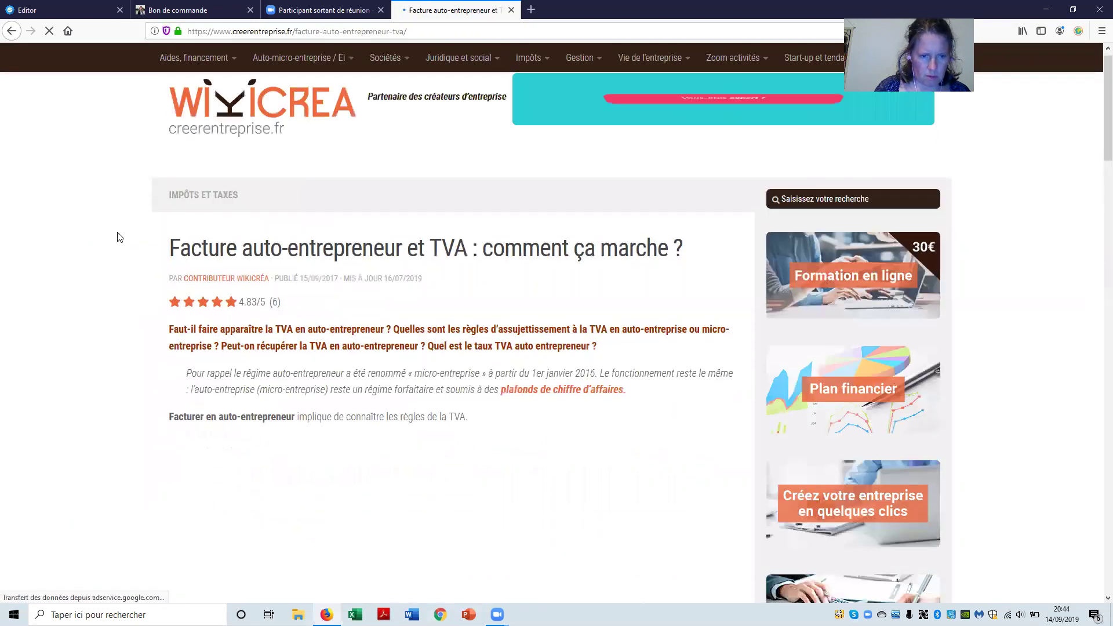
- Copy the mention 'TVA non applicable – article 293 B du CGI.' from the creerentreprise.fr article
{"action": "scroll", "coordinate": [117, 233], "scroll_direction": "down", "scroll_amount": 3}
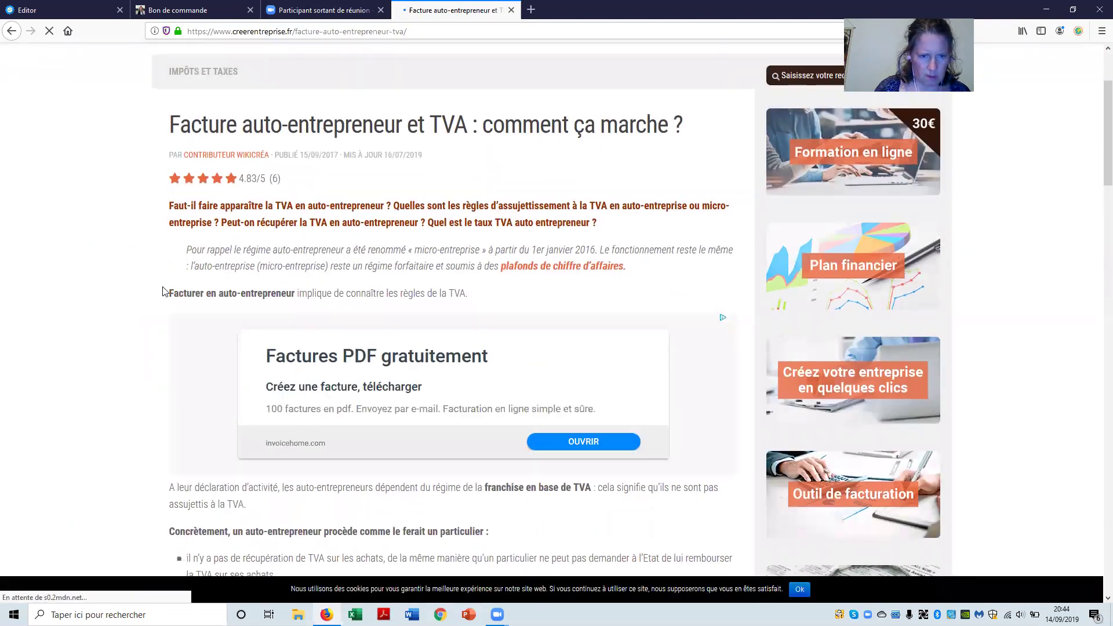
{"action": "scroll", "coordinate": [154, 295], "scroll_direction": "down", "scroll_amount": 7}
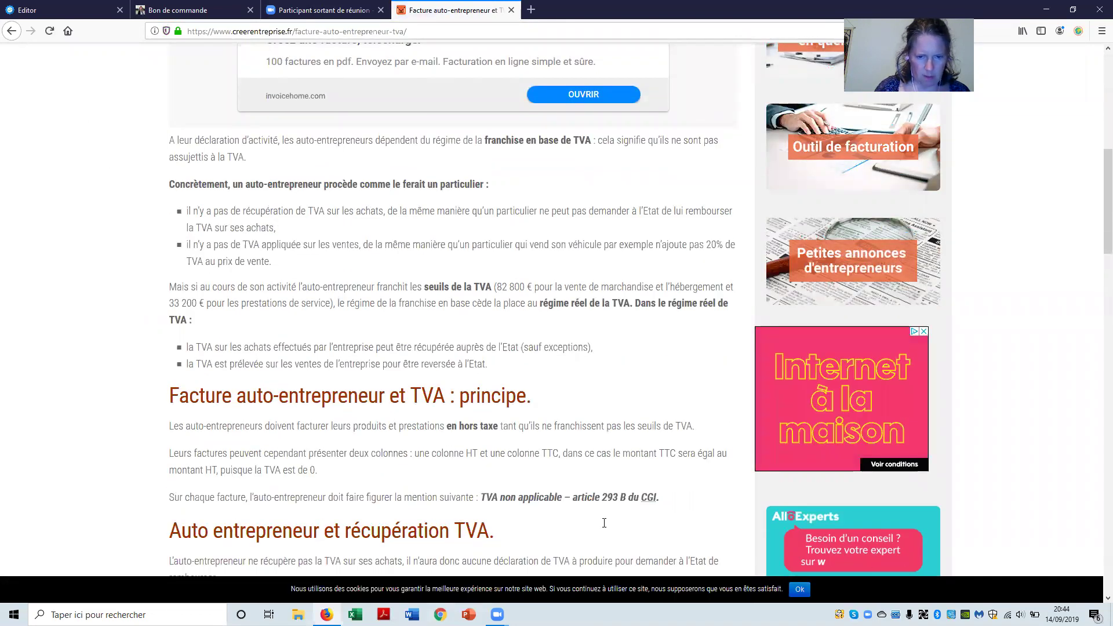
{"action": "left_click_drag", "start_coordinate": [479, 500], "coordinate": [658, 494]}
{"action": "right_click", "coordinate": [627, 498]}
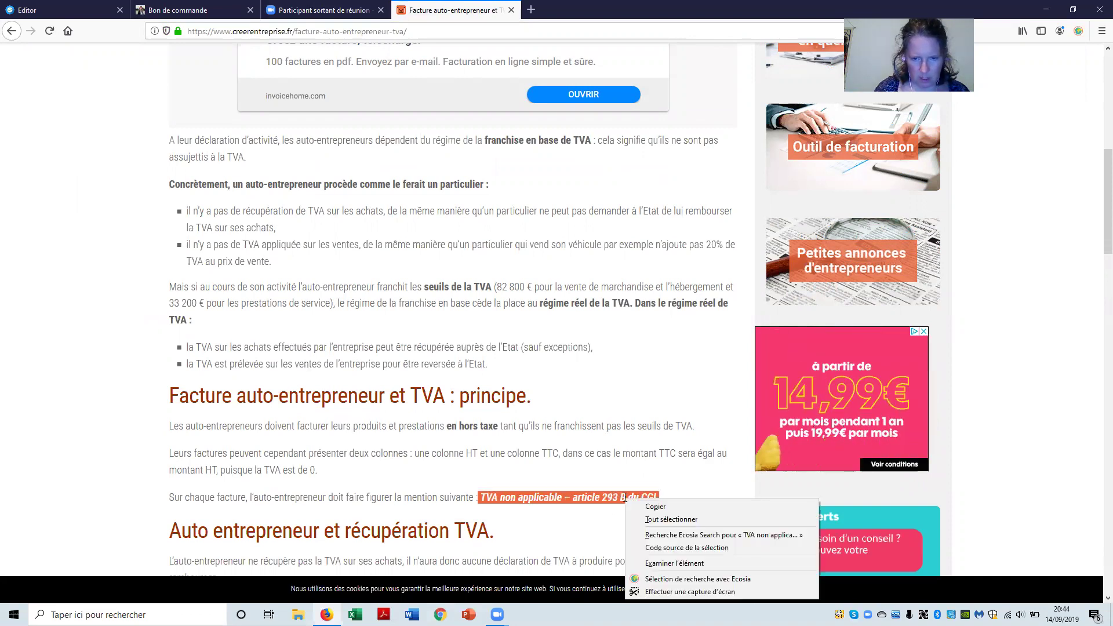
{"action": "left_click", "coordinate": [655, 506]}
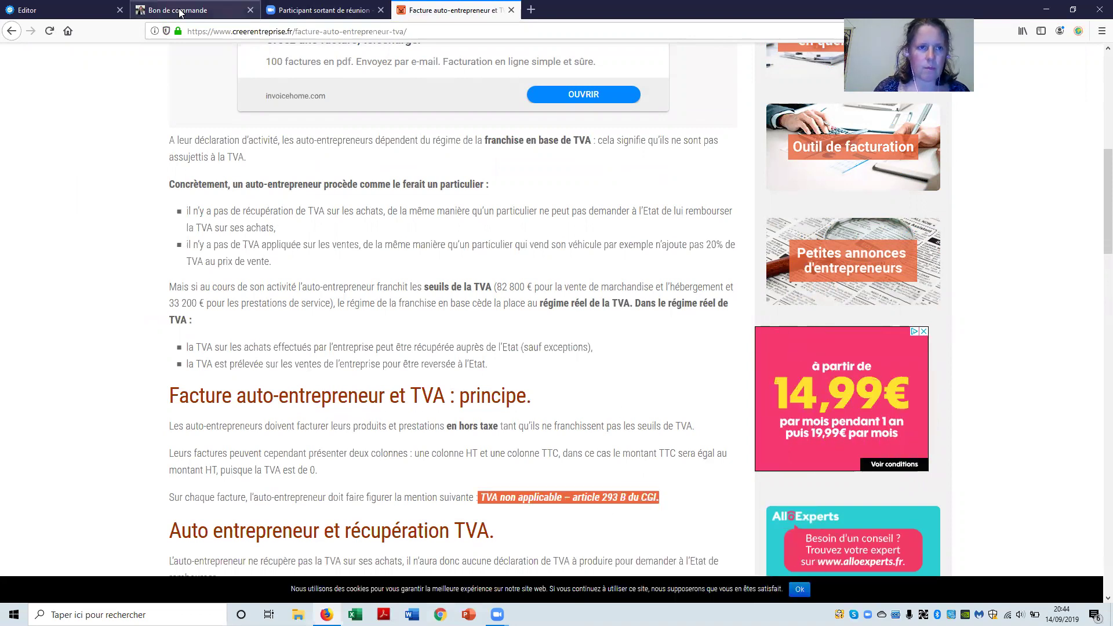
- Paste 'TVA non applicable – article 293 B du CGI.' into the empty text block and save the page
{"action": "left_click", "coordinate": [110, 12]}
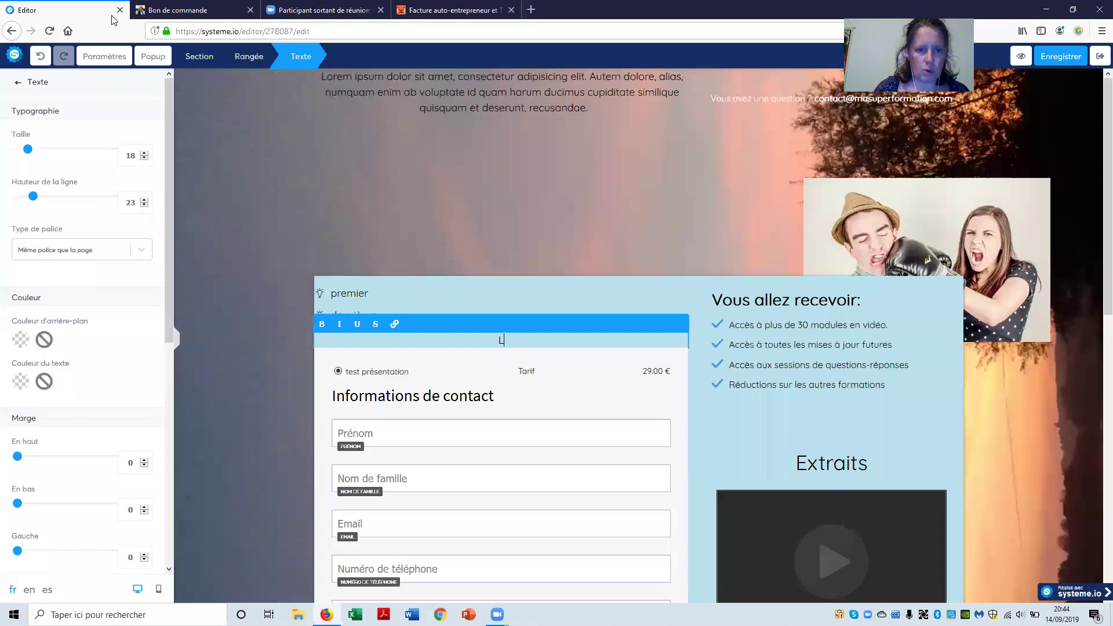
{"action": "right_click", "coordinate": [502, 341]}
{"action": "left_click", "coordinate": [529, 389]}
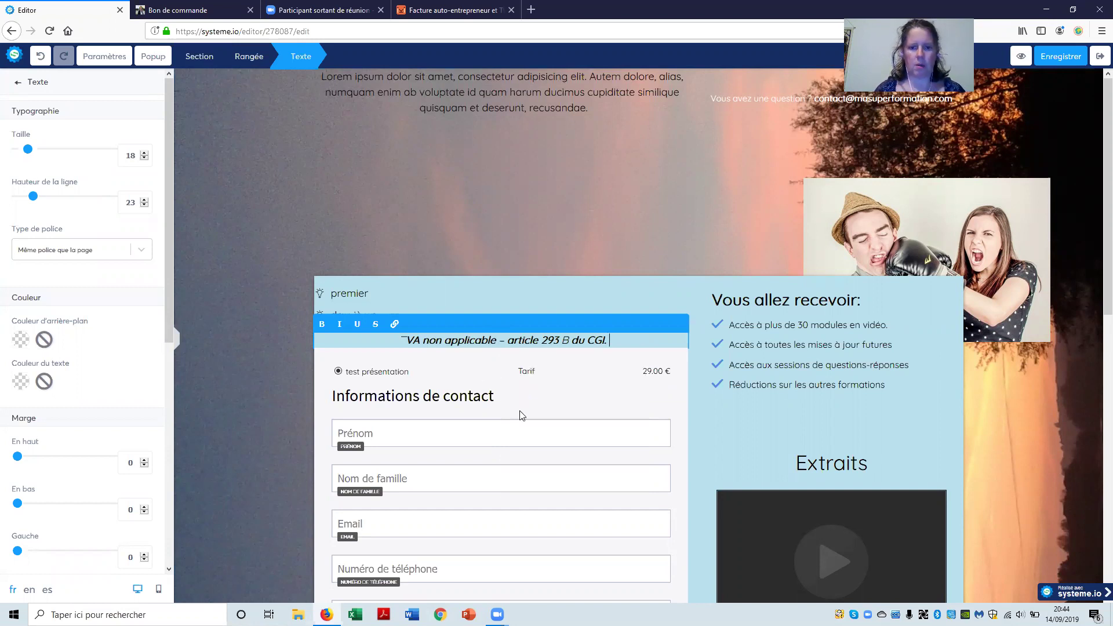
{"action": "left_click", "coordinate": [1052, 62]}
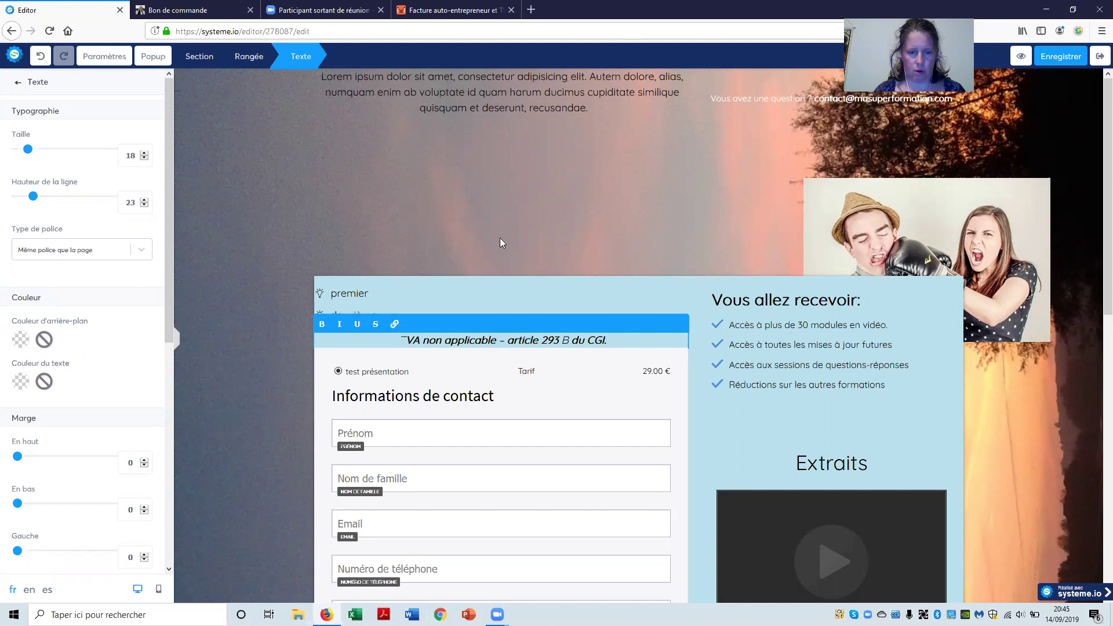
{"action": "left_click", "coordinate": [238, 318]}
{"action": "scroll", "coordinate": [238, 317], "scroll_direction": "down", "scroll_amount": 10}
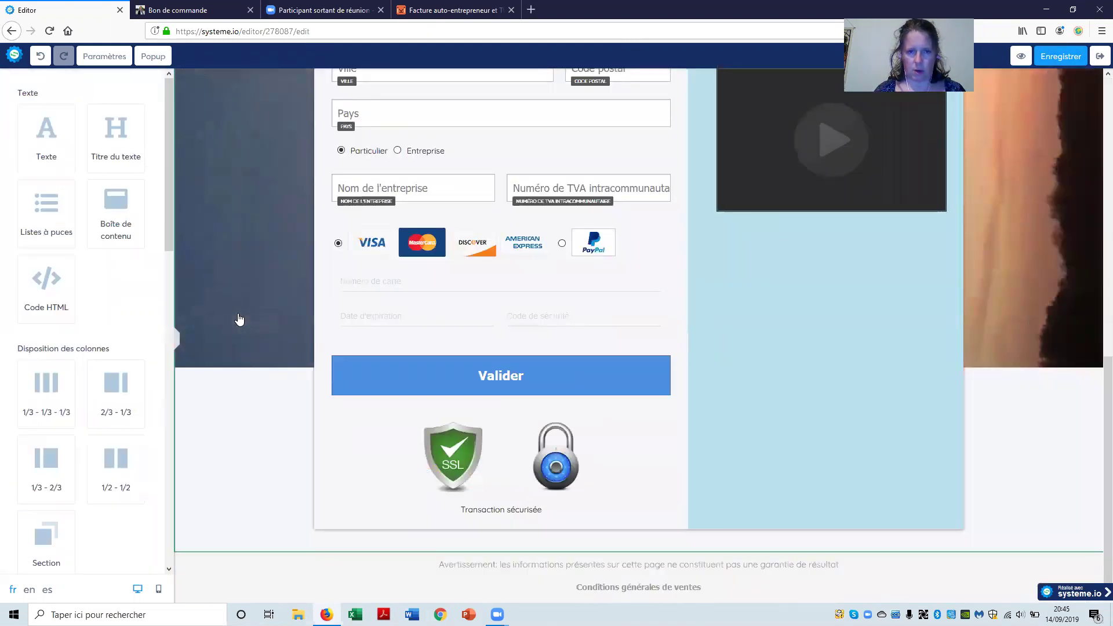
{"action": "scroll", "coordinate": [239, 319], "scroll_direction": "up", "scroll_amount": 10}
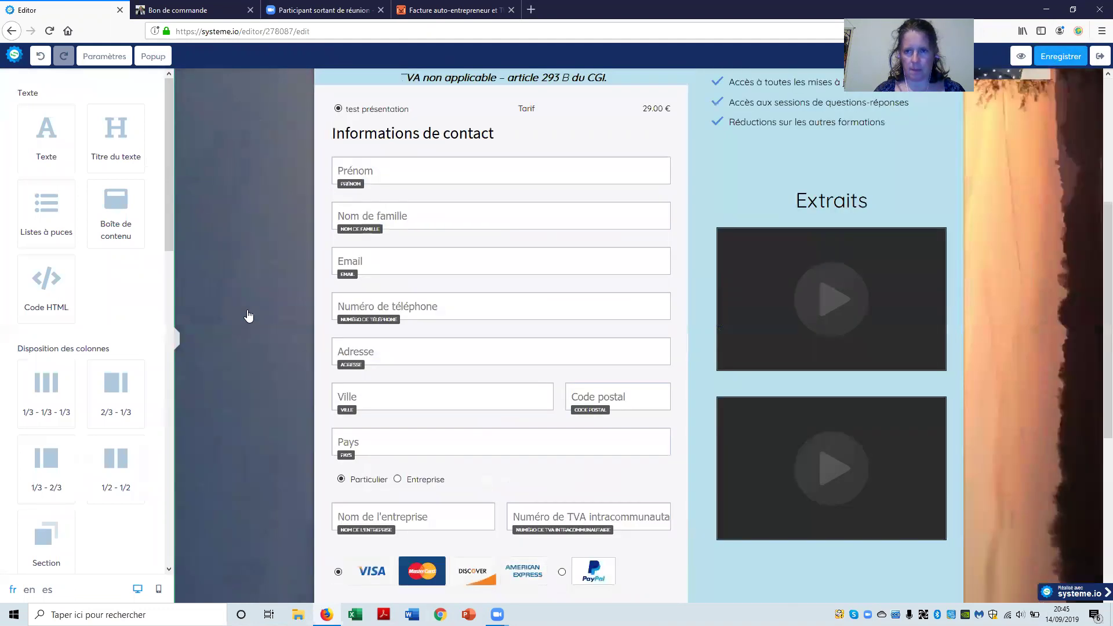
- Exit the editor and review the order step's Amour Couple +++ resource and Vidéo test présentation price
{"action": "left_click", "coordinate": [1100, 56]}
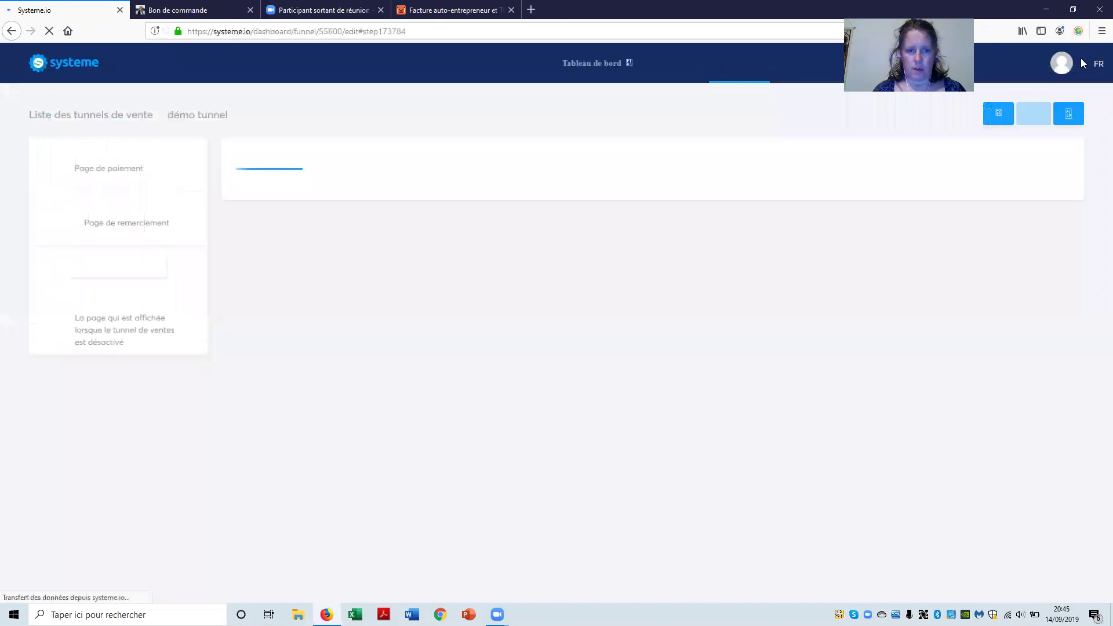
{"action": "scroll", "coordinate": [348, 395], "scroll_direction": "down", "scroll_amount": 3}
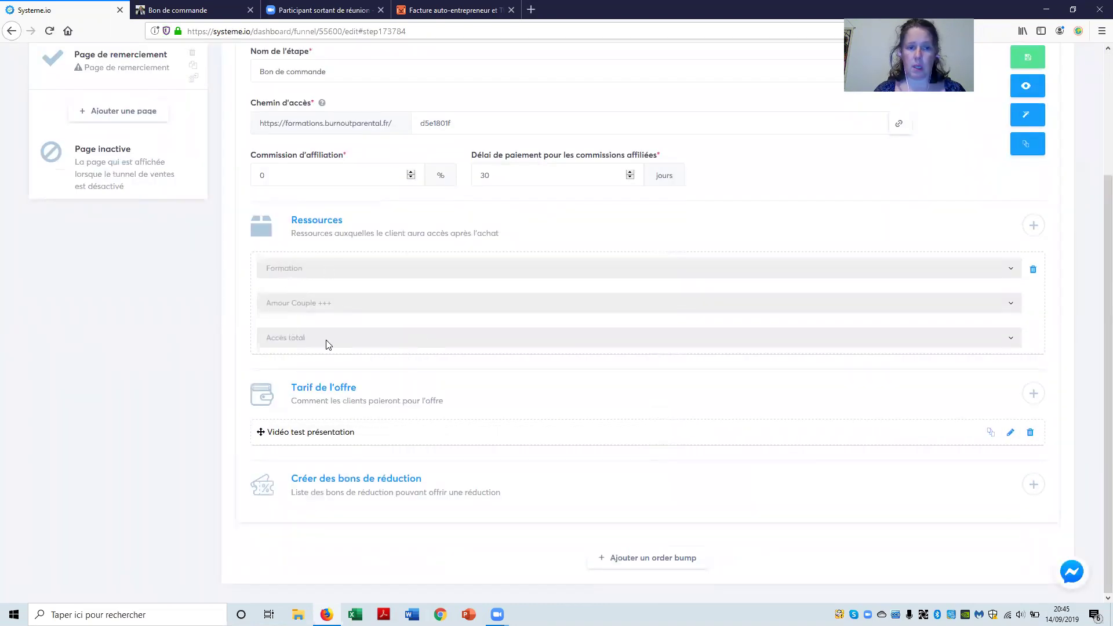
{"action": "mouse_move", "coordinate": [459, 421]}
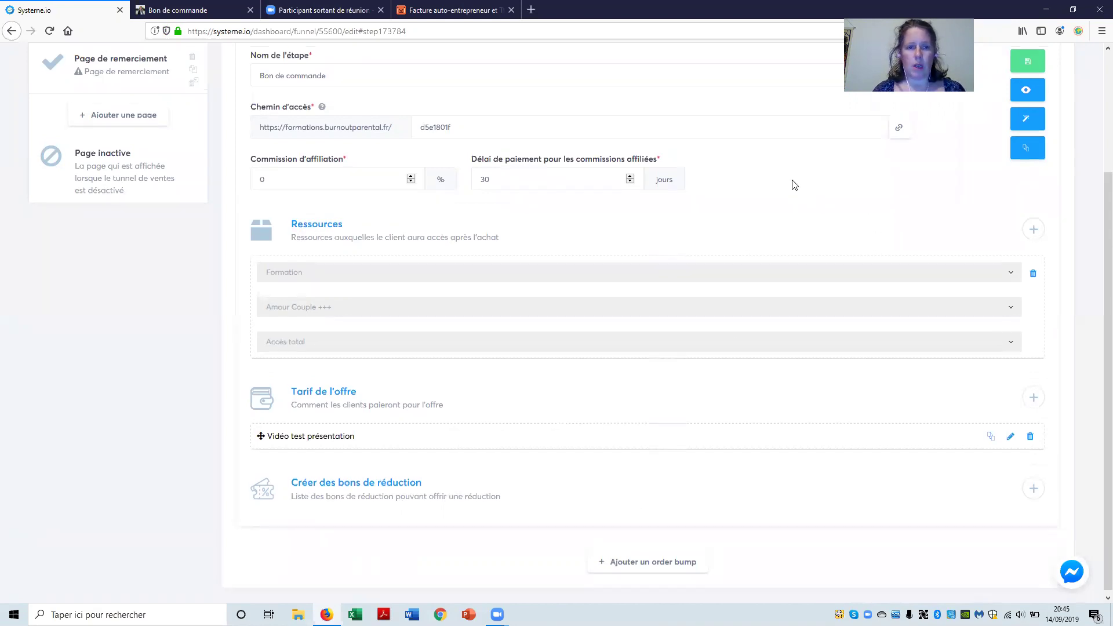
{"action": "scroll", "coordinate": [794, 184], "scroll_direction": "up", "scroll_amount": 3}
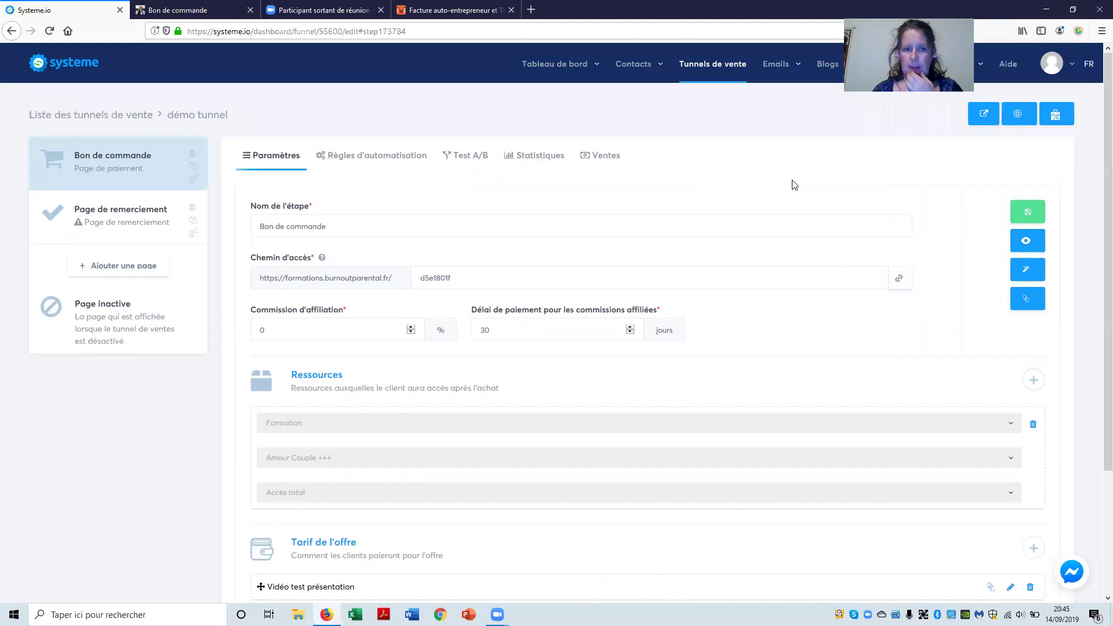
- In the order page's settings, replace meta title 'Bon de commande' with 'Amour couple' and add description 'blabla'
{"action": "left_click", "coordinate": [1027, 275]}
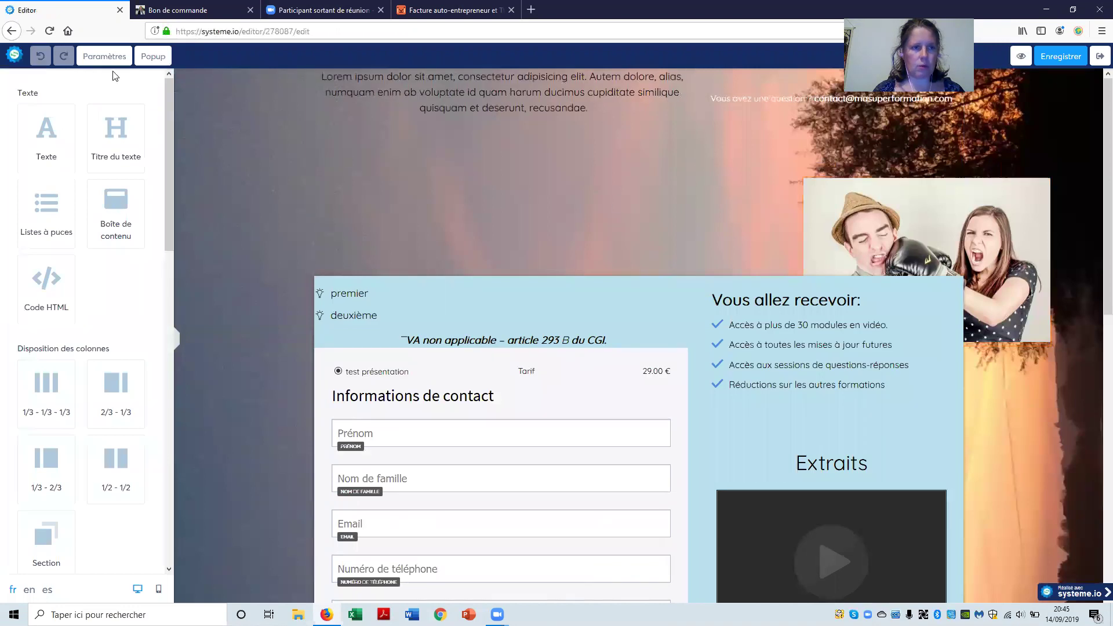
{"action": "left_click", "coordinate": [95, 60]}
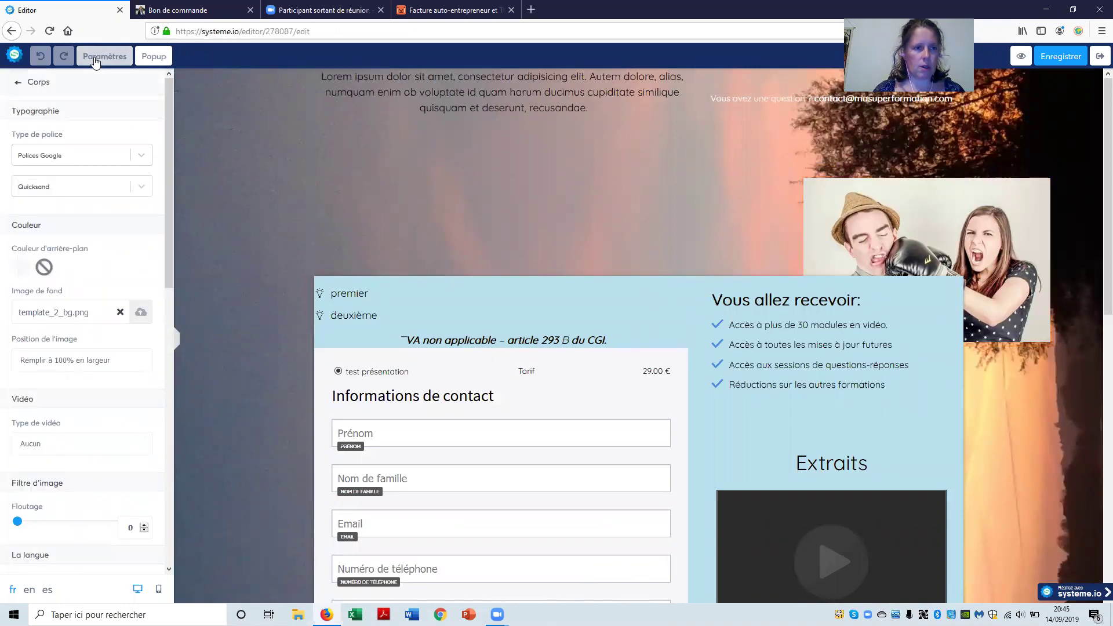
{"action": "scroll", "coordinate": [166, 306], "scroll_direction": "down", "scroll_amount": 2}
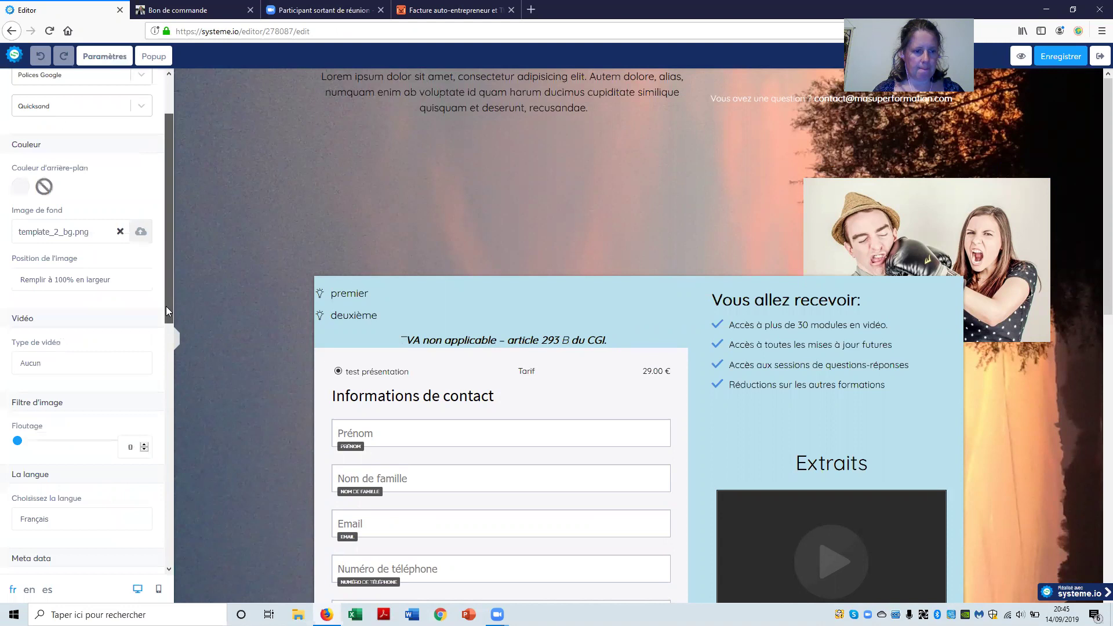
{"action": "scroll", "coordinate": [169, 336], "scroll_direction": "down", "scroll_amount": 5}
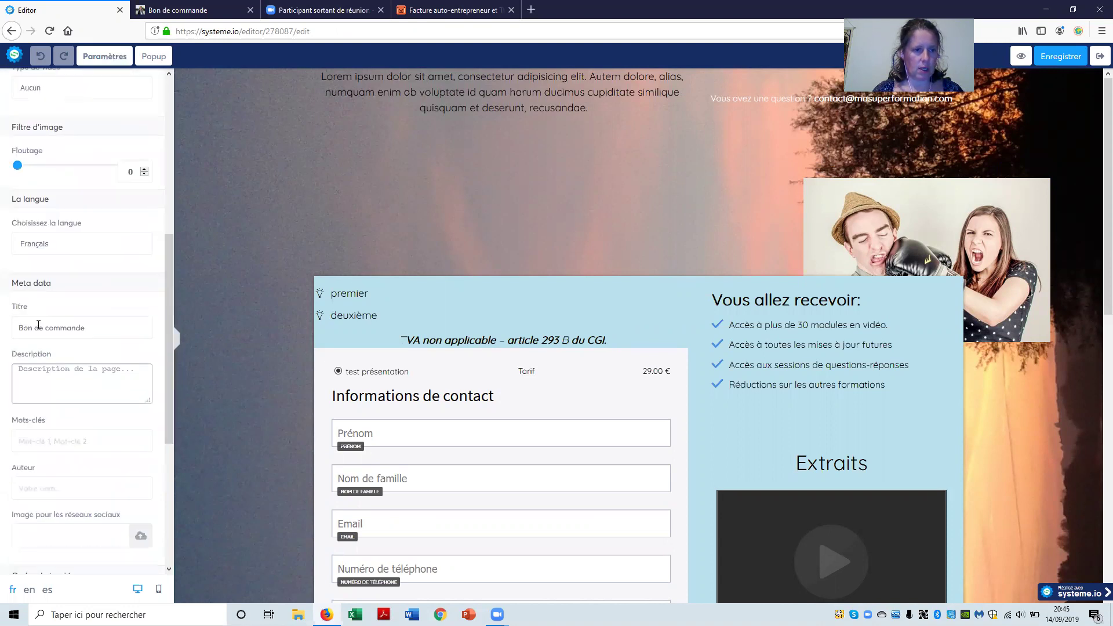
{"action": "left_click_drag", "start_coordinate": [89, 327], "coordinate": [16, 335]}
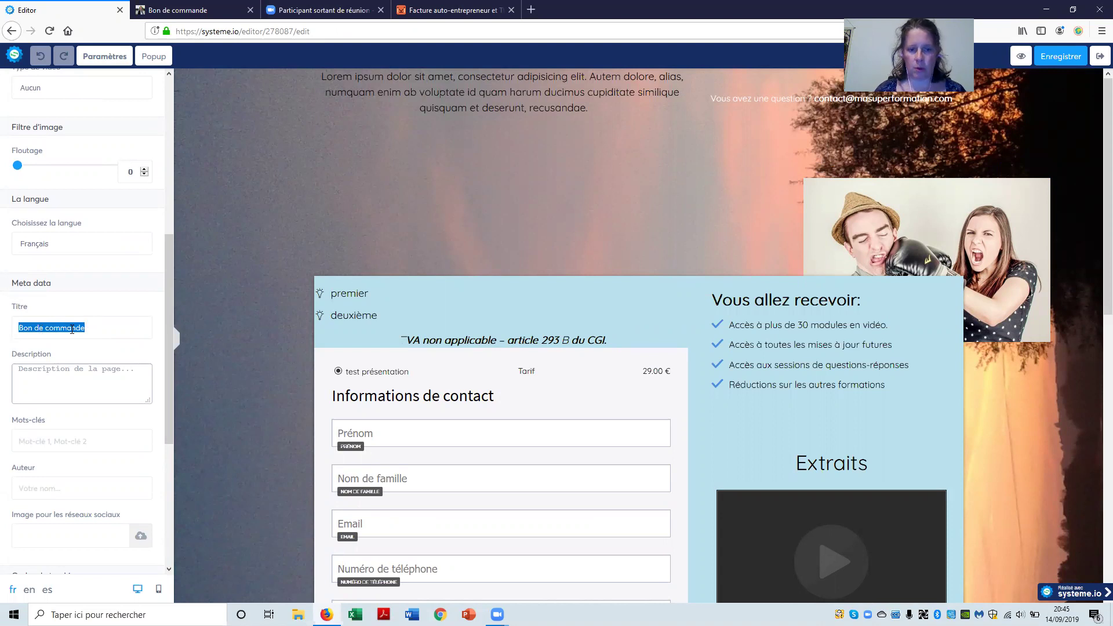
{"action": "key", "text": "BackSpace"}
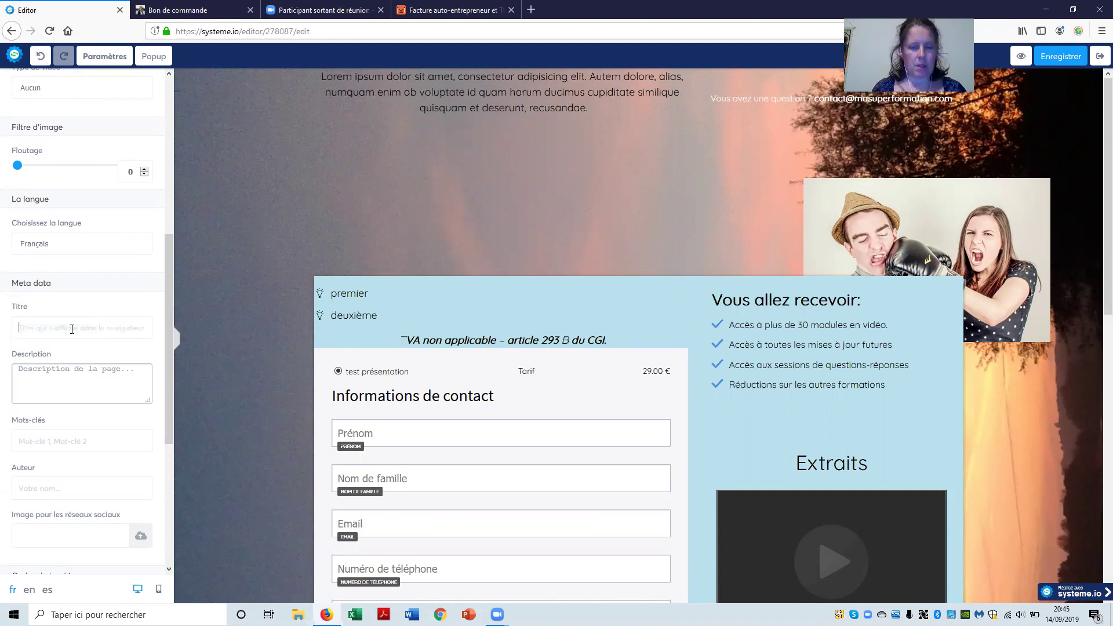
{"action": "type", "text": "Amour cou"}
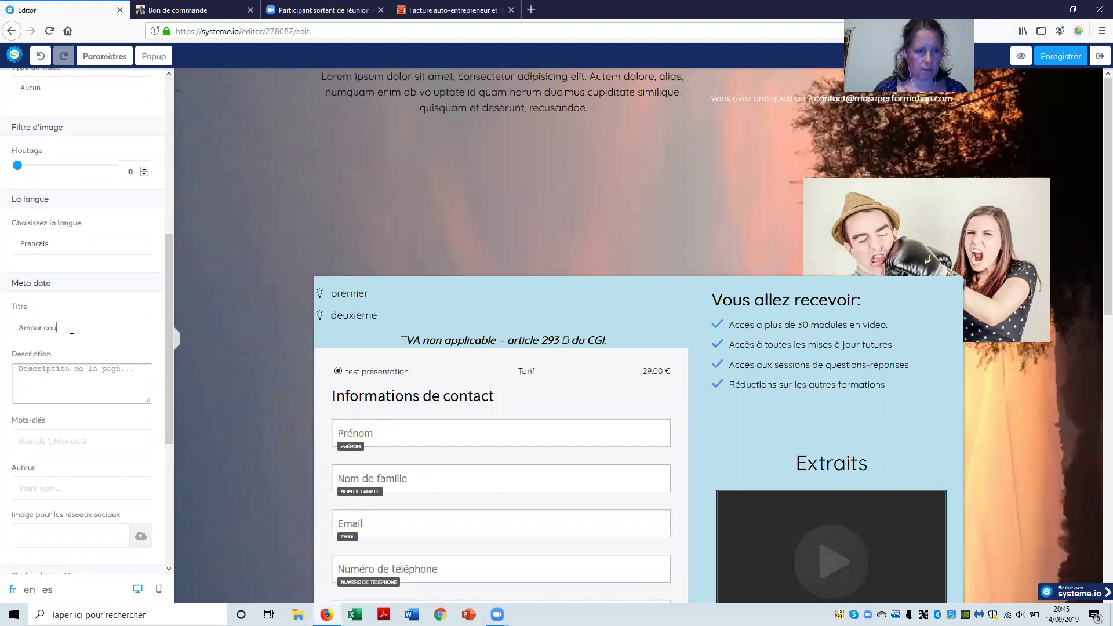
{"action": "type", "text": "blabla"}
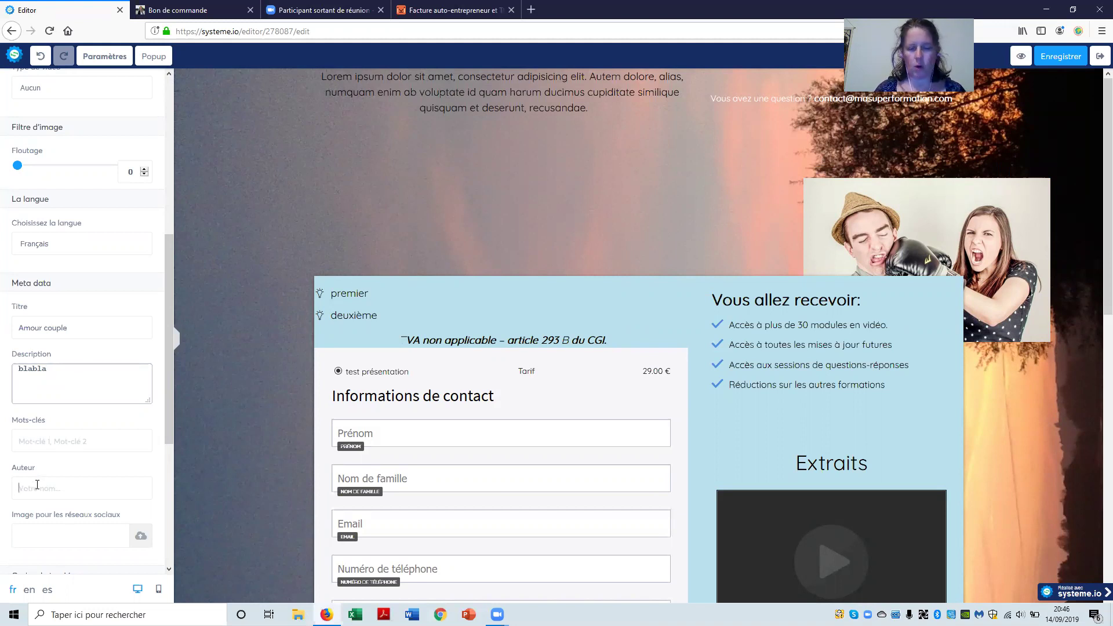
{"action": "scroll", "coordinate": [38, 485], "scroll_direction": "down", "scroll_amount": 2}
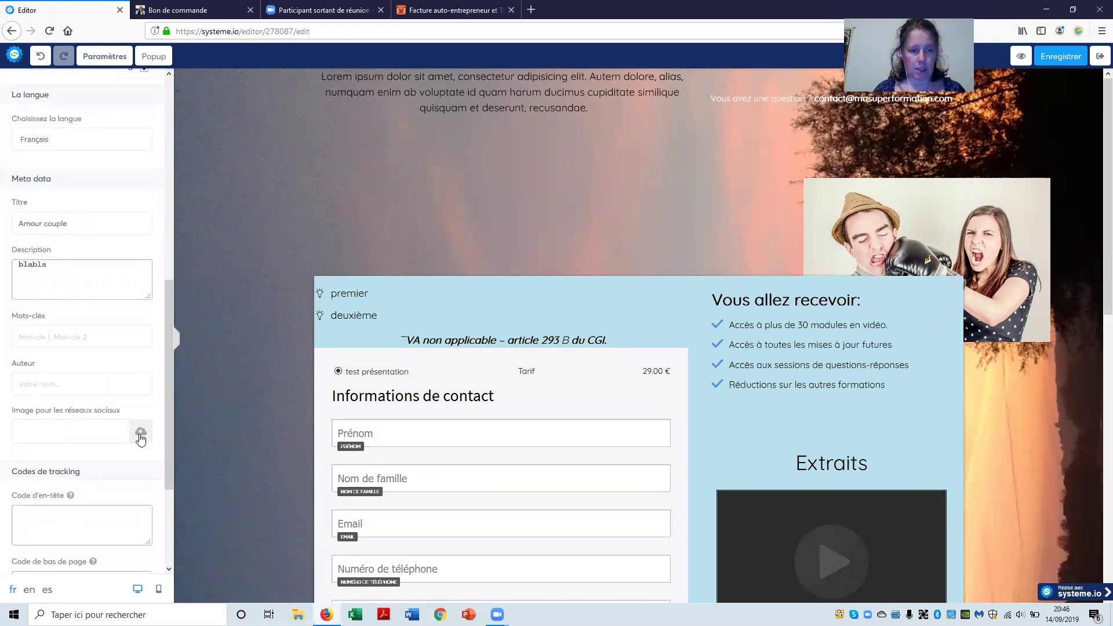
- Insert the uploaded VignetteYT.jpg as the page's social network image and save the page
{"action": "left_click", "coordinate": [139, 433]}
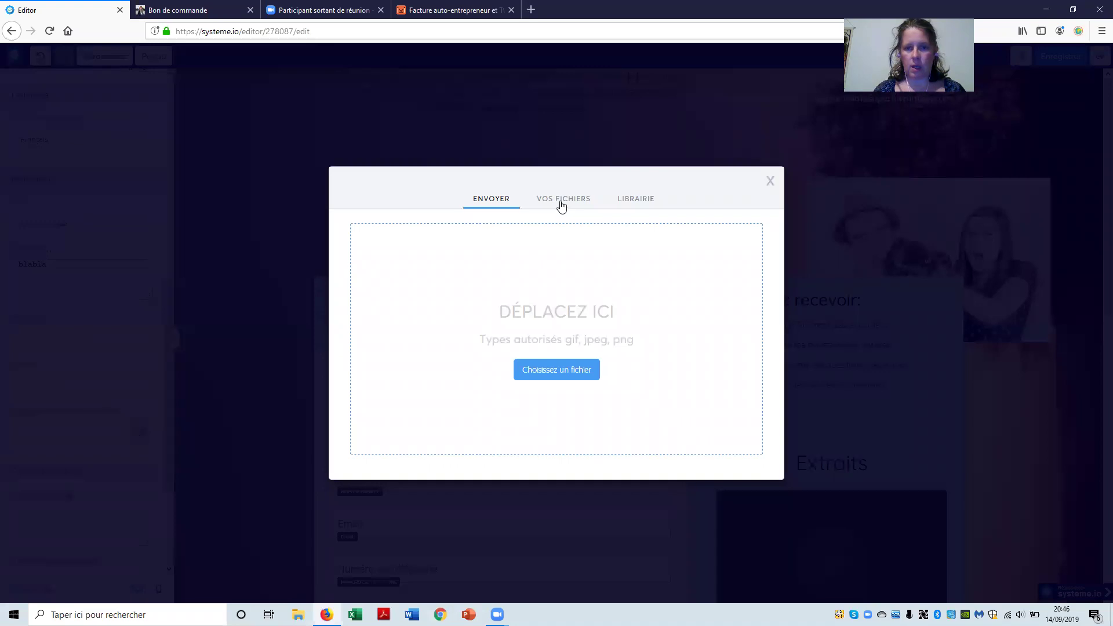
{"action": "left_click", "coordinate": [561, 204]}
{"action": "left_click", "coordinate": [454, 230]}
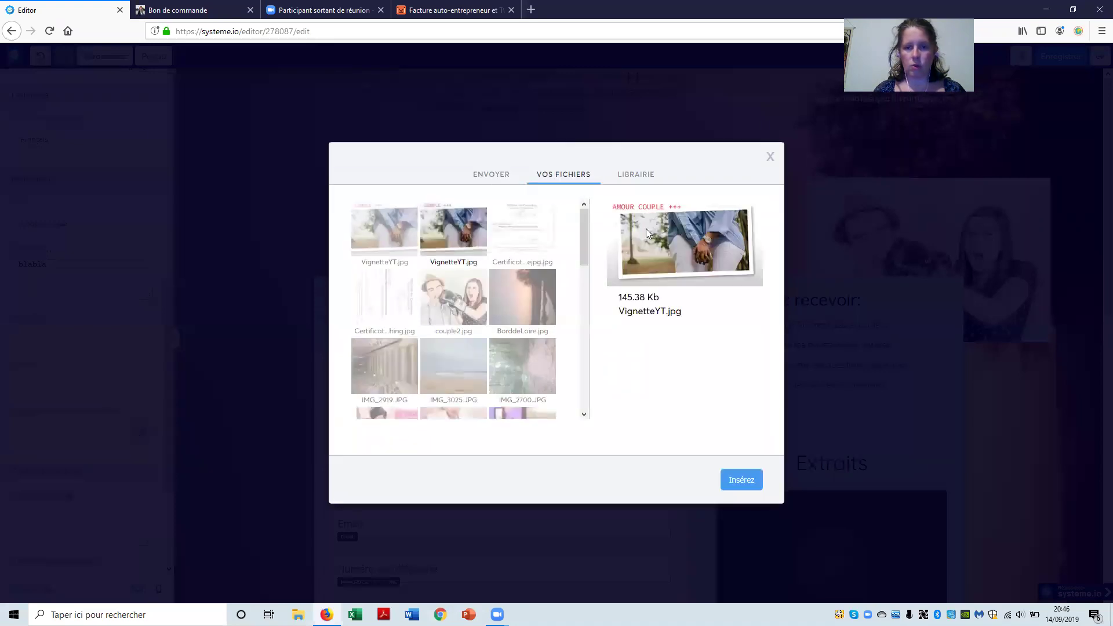
{"action": "left_click", "coordinate": [731, 485]}
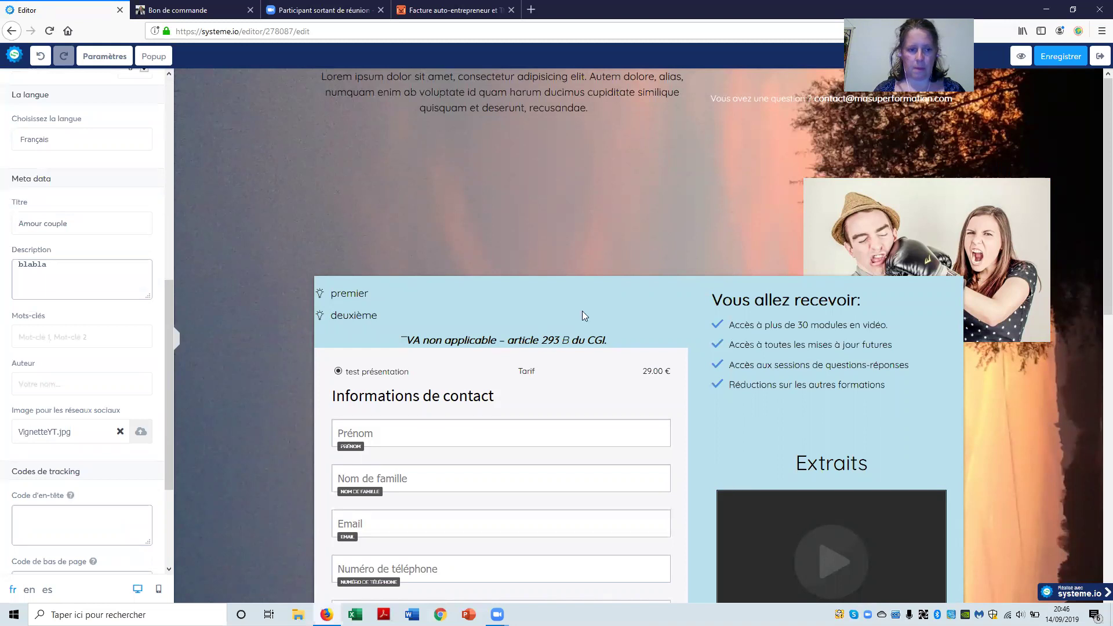
{"action": "left_click", "coordinate": [1054, 63]}
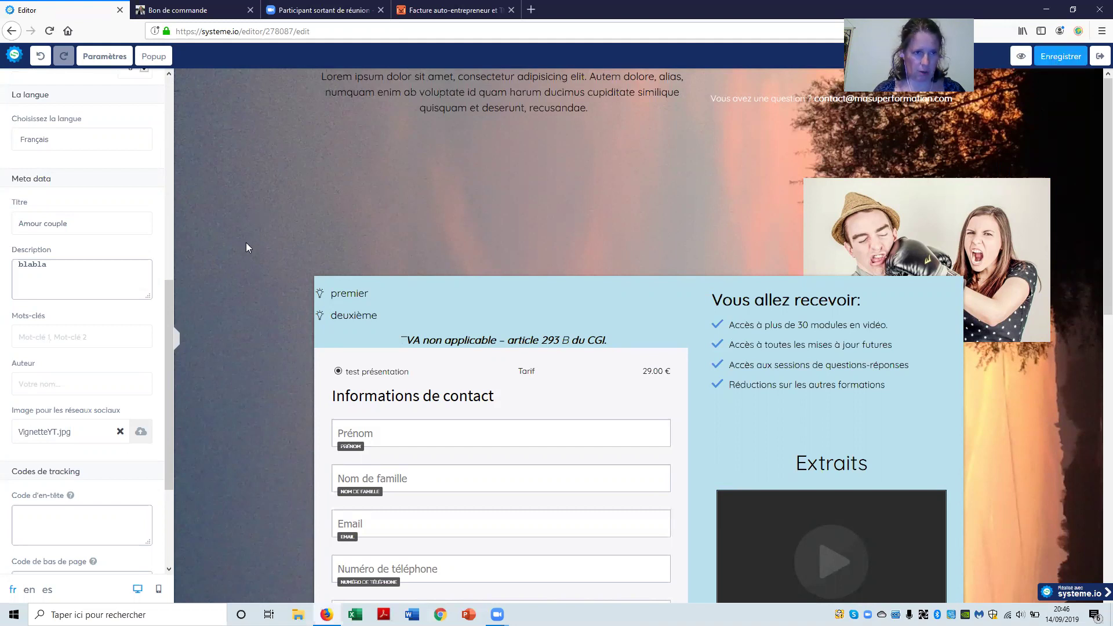
{"action": "scroll", "coordinate": [153, 387], "scroll_direction": "down", "scroll_amount": 3}
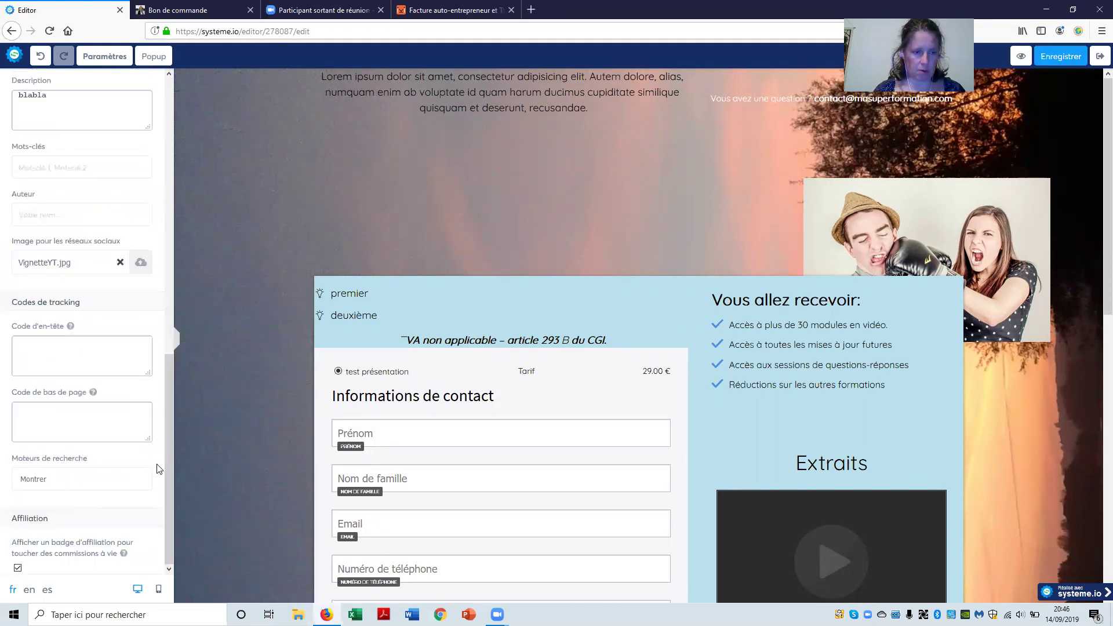
{"action": "scroll", "coordinate": [168, 486], "scroll_direction": "up", "scroll_amount": 4}
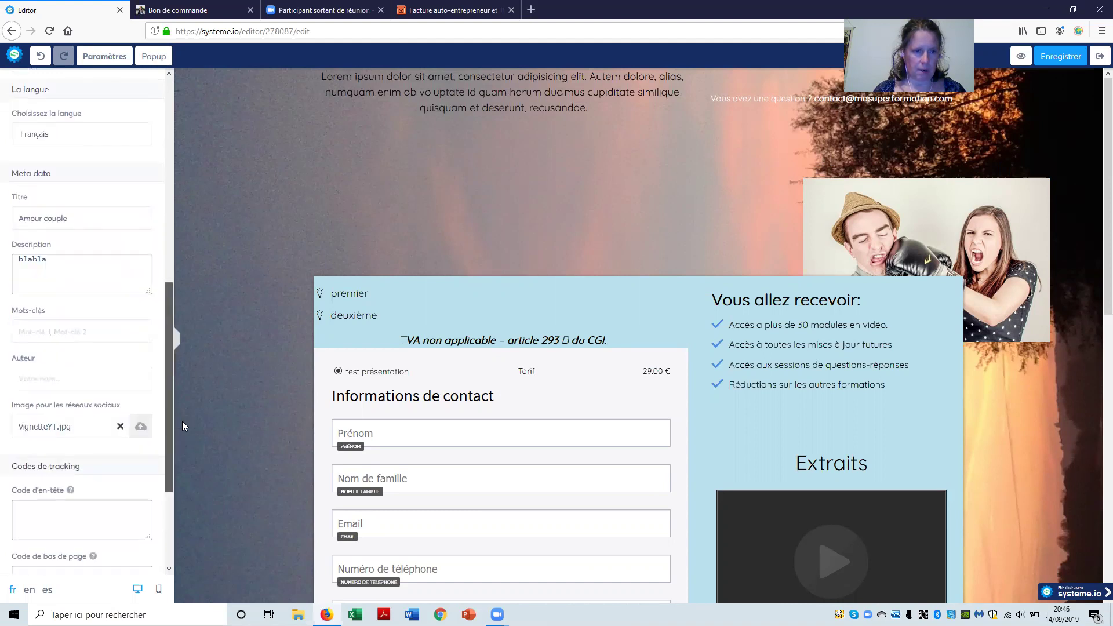
{"action": "left_click_drag", "start_coordinate": [187, 329], "coordinate": [200, 298]}
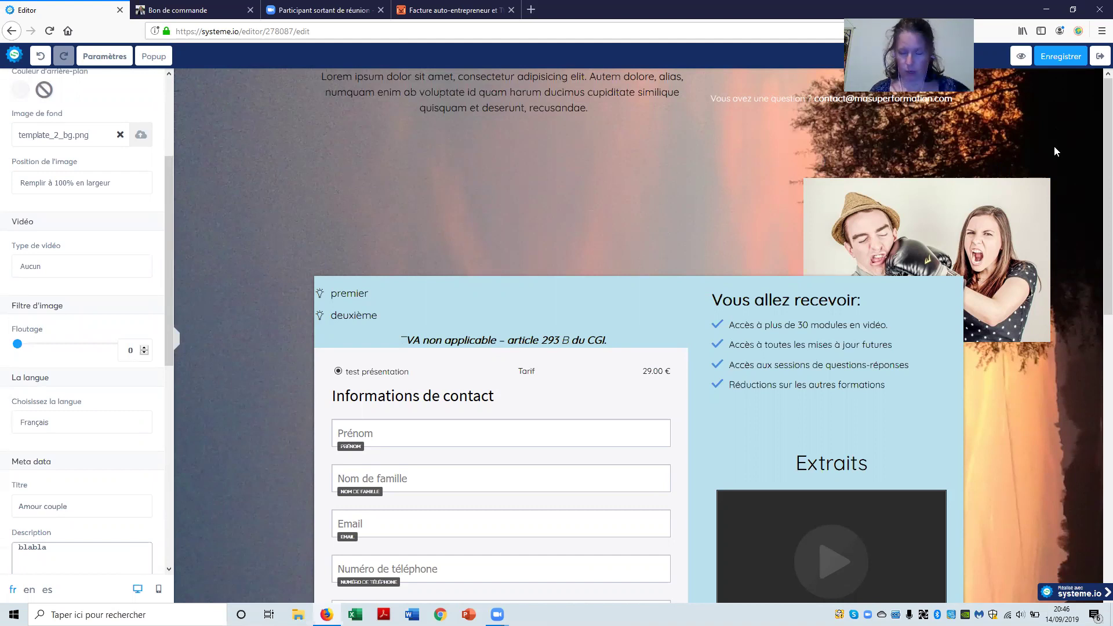
- Preview the order page in a new tab to check the 'Amour couple' title, then return to the editor
{"action": "left_click", "coordinate": [1021, 57]}
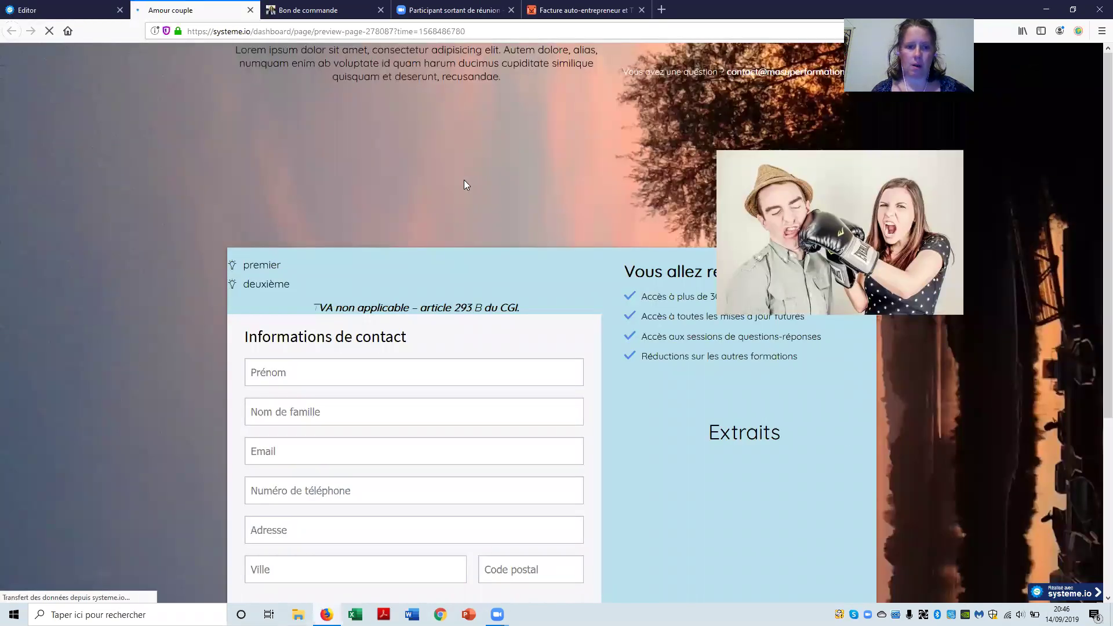
{"action": "scroll", "coordinate": [142, 232], "scroll_direction": "down", "scroll_amount": 2}
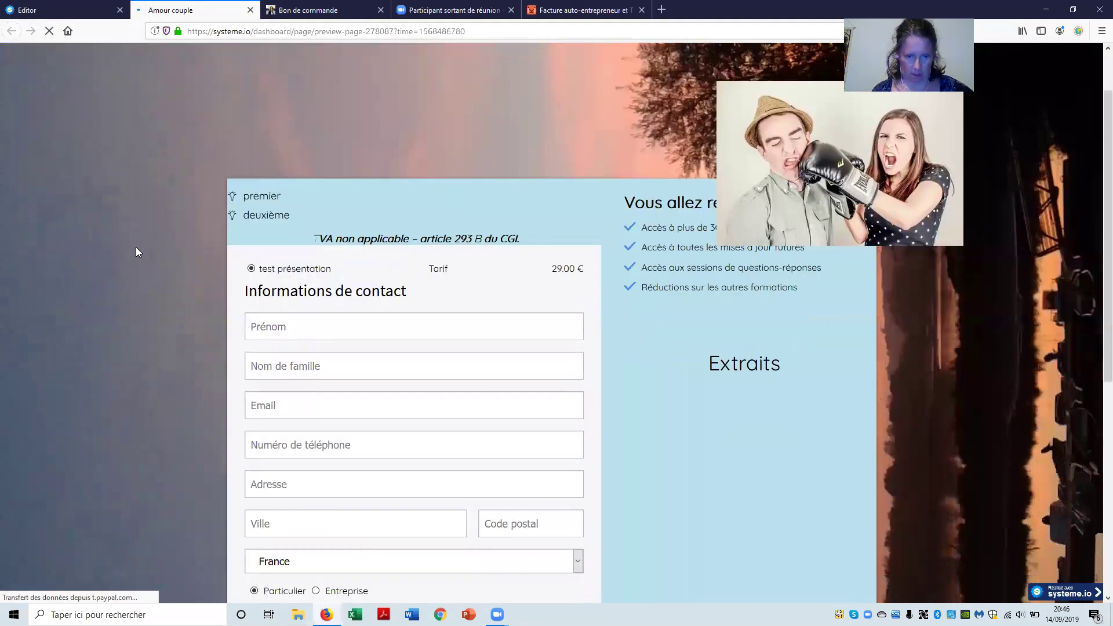
{"action": "scroll", "coordinate": [136, 248], "scroll_direction": "down", "scroll_amount": 10}
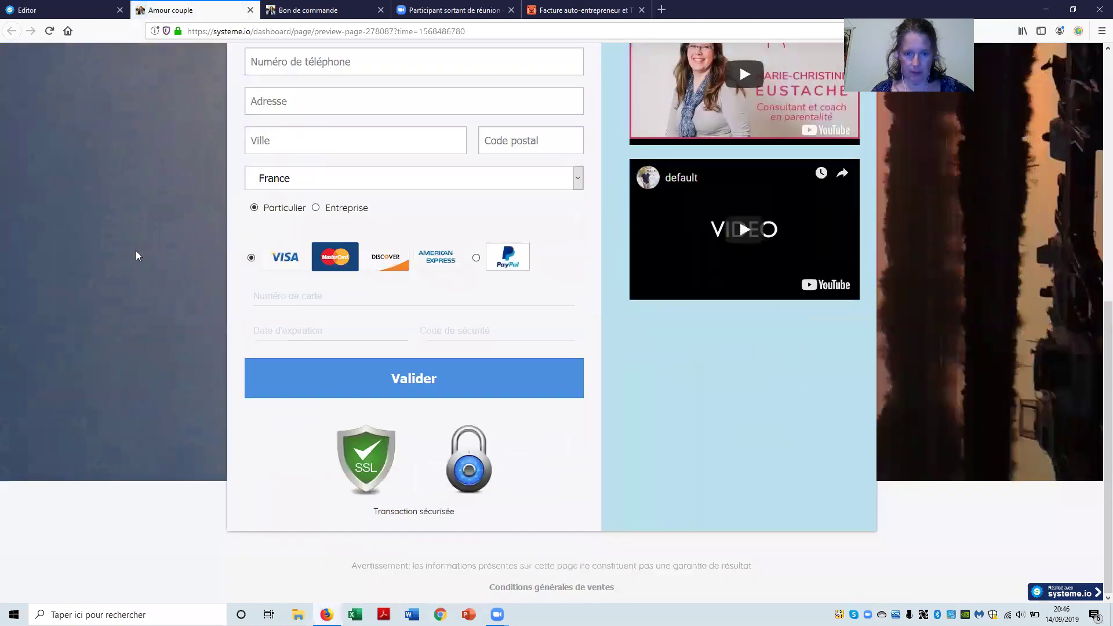
{"action": "scroll", "coordinate": [136, 251], "scroll_direction": "up", "scroll_amount": 11}
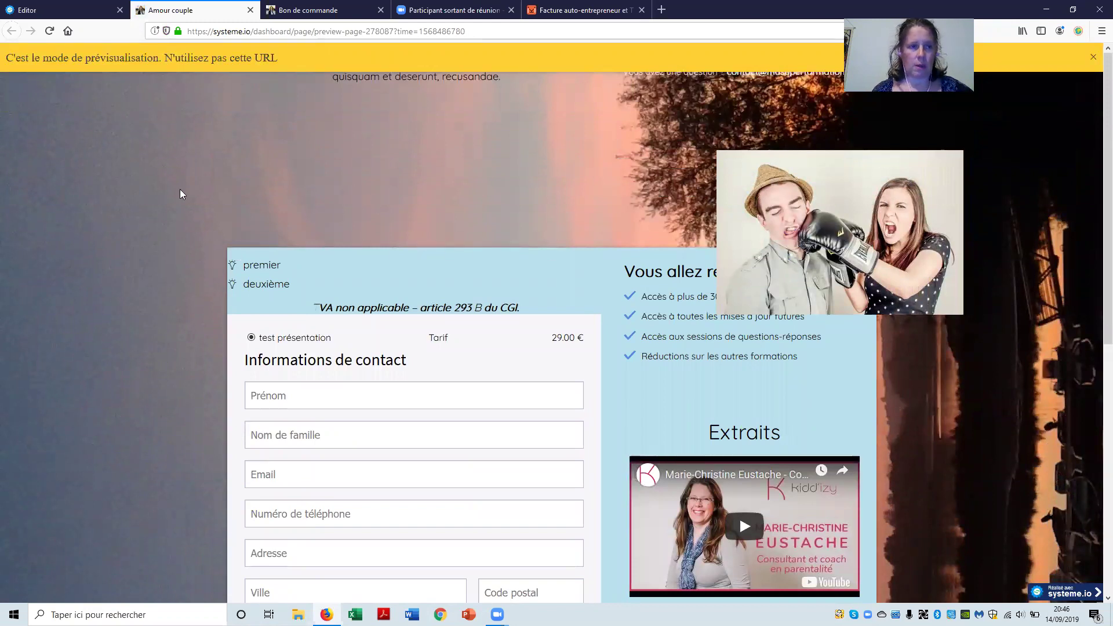
{"action": "left_click", "coordinate": [58, 10]}
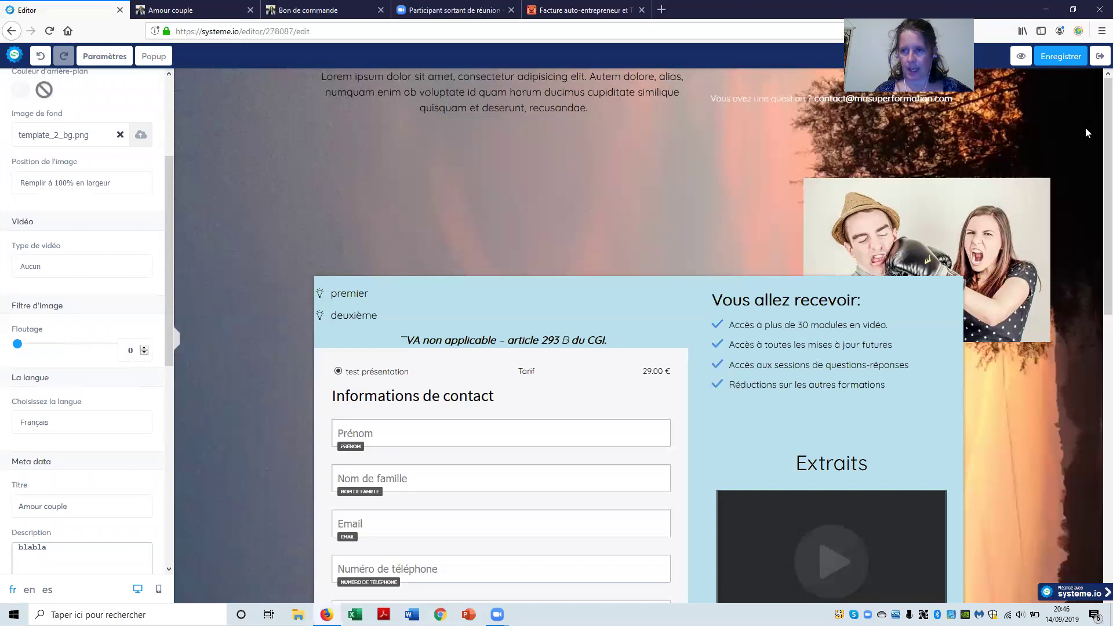
- Exit the page editor and show the Bon de commande step's automation rules
{"action": "left_click", "coordinate": [1098, 58]}
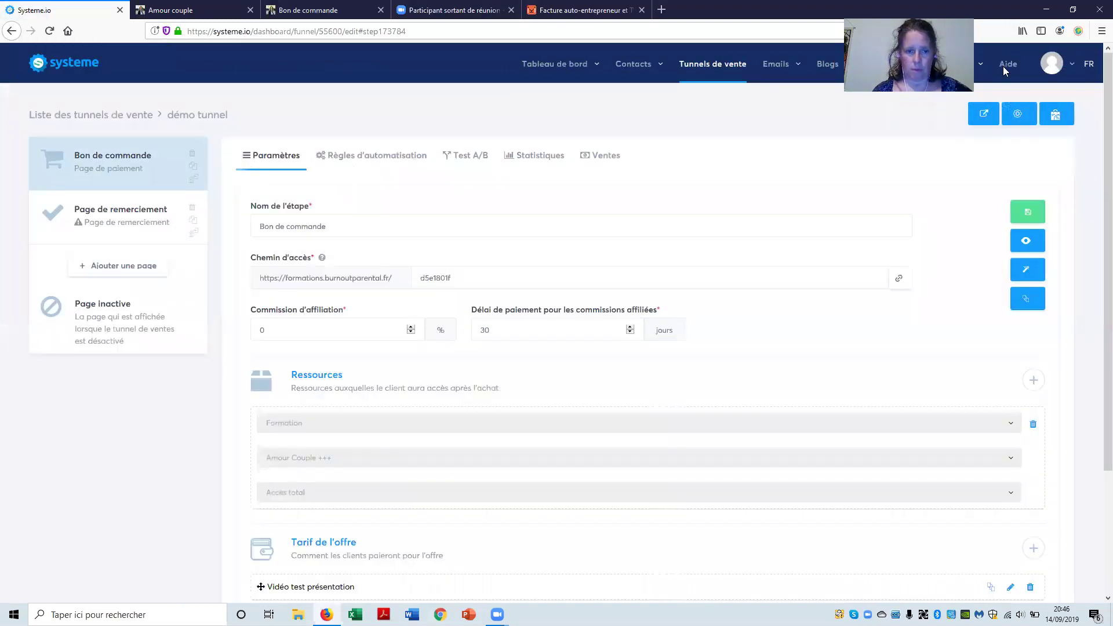
{"action": "left_click", "coordinate": [350, 158]}
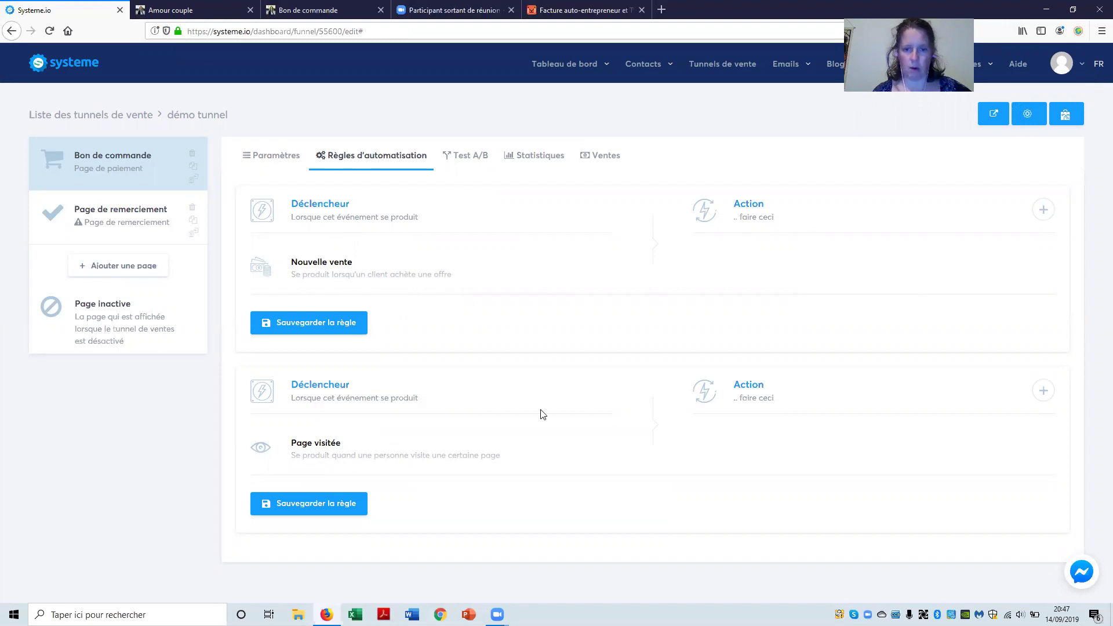
- Give the Nouvelle vente rule an 'Ajouter un tag' action with tag Amour Couple +++ and save it
{"action": "left_click", "coordinate": [1043, 211]}
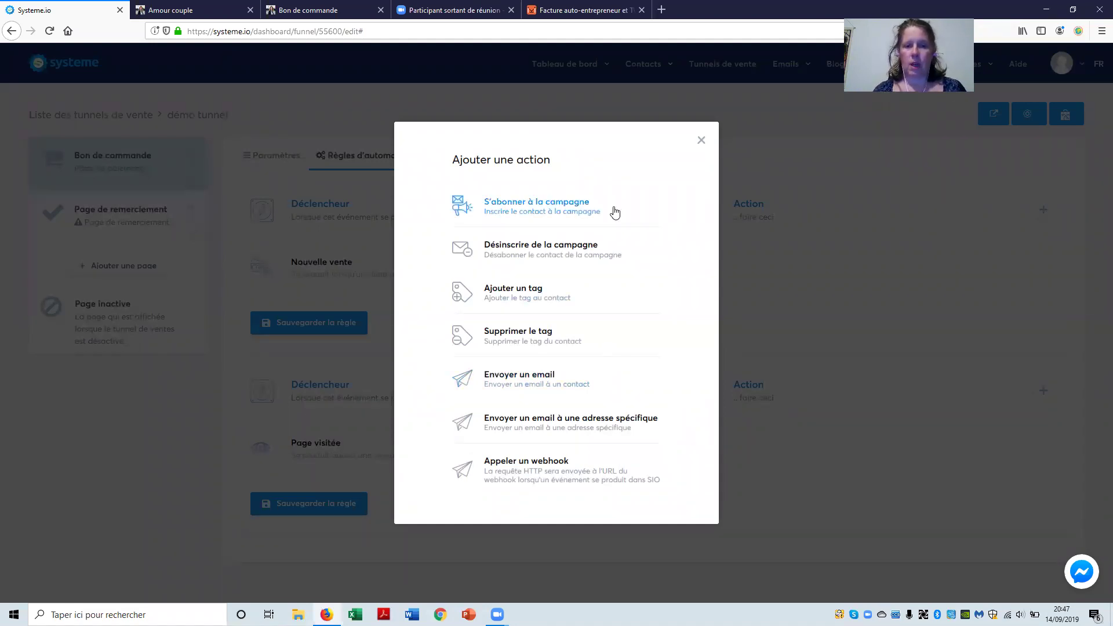
{"action": "left_click", "coordinate": [526, 299]}
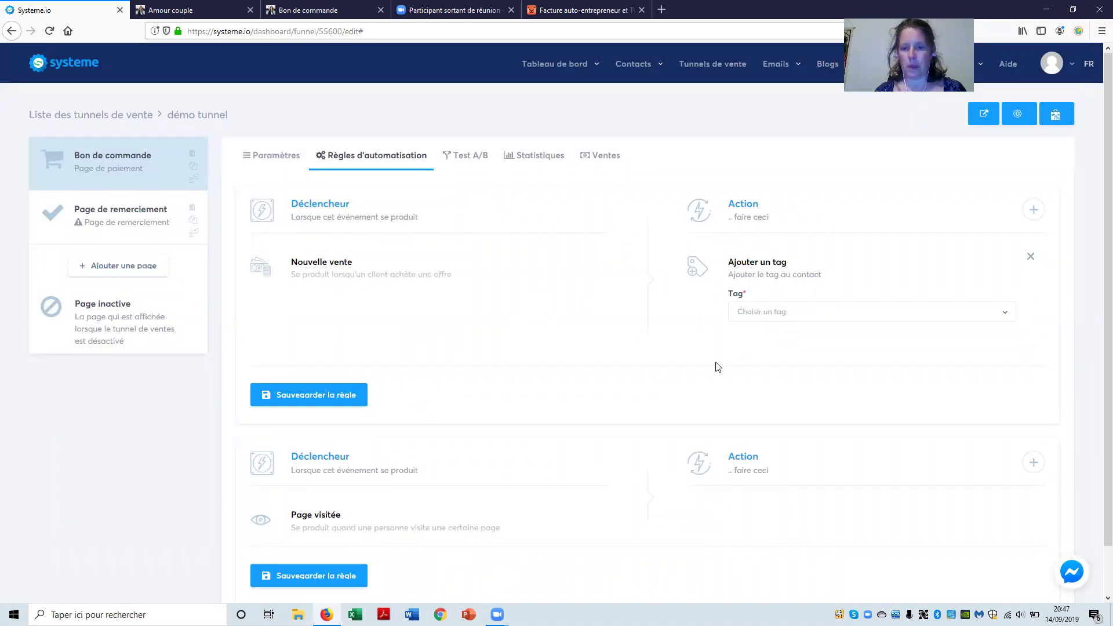
{"action": "left_click", "coordinate": [742, 317]}
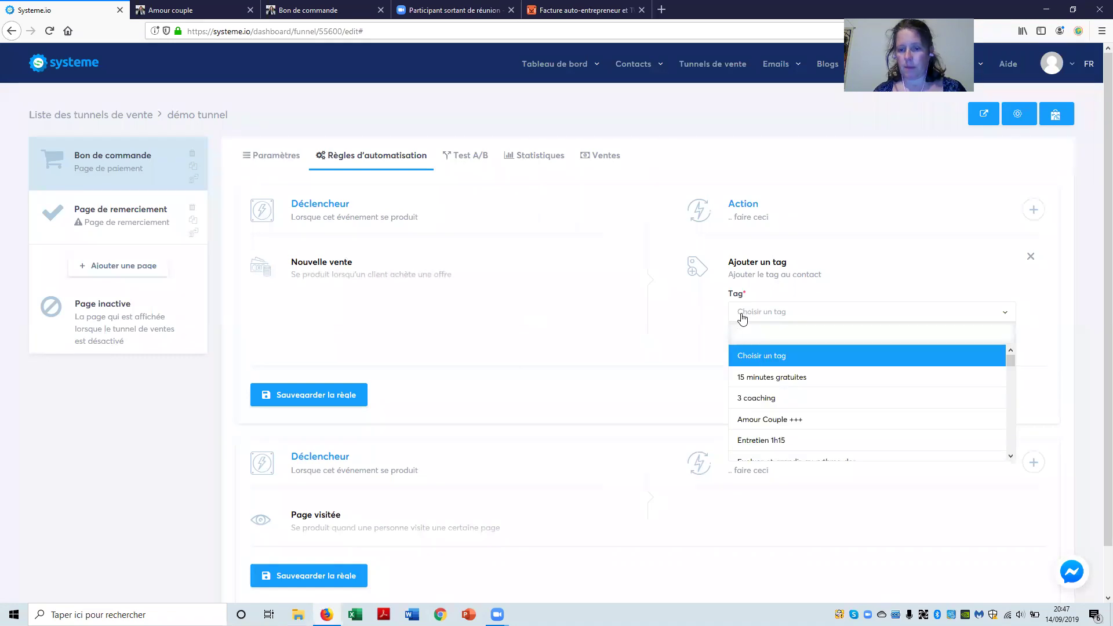
{"action": "left_click", "coordinate": [753, 423]}
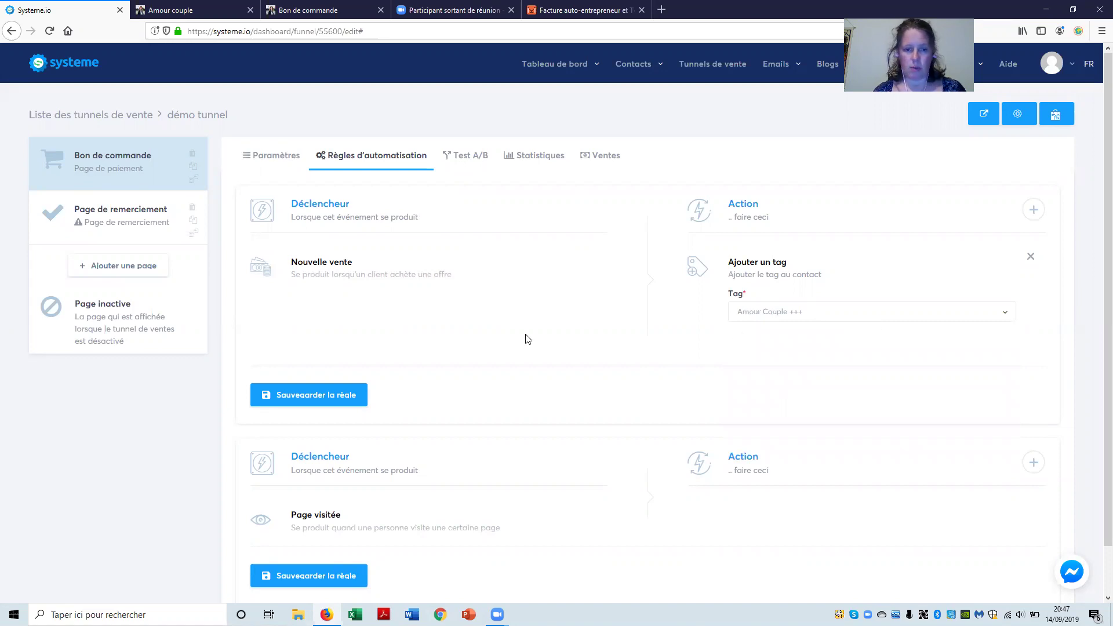
{"action": "left_click", "coordinate": [306, 394]}
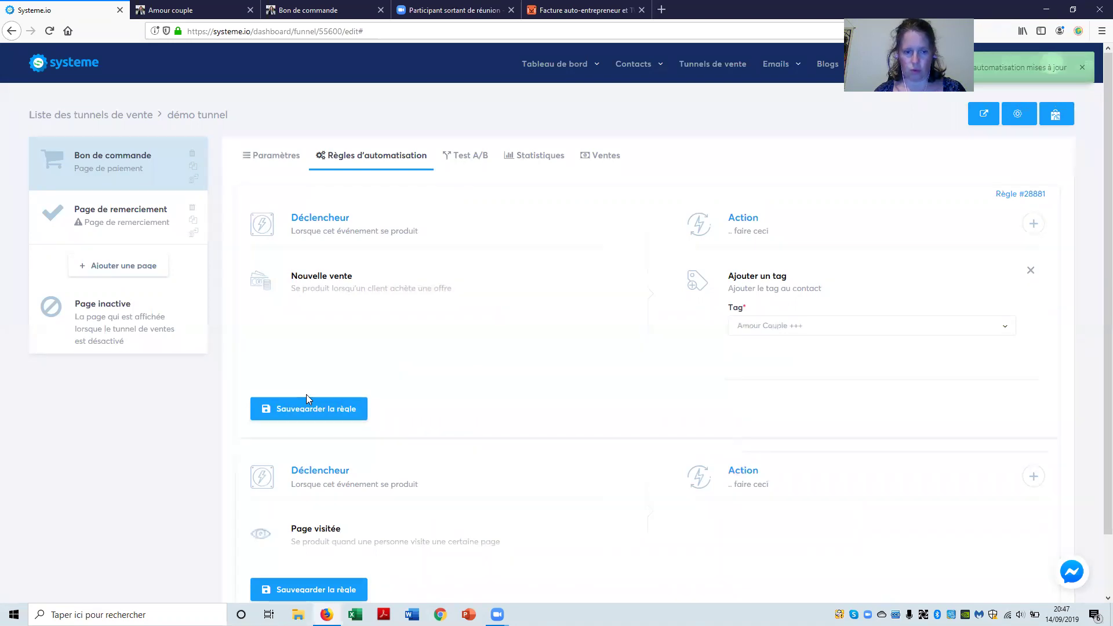
- Open the Page visitée rule's action choices and close them without adding an action
{"action": "scroll", "coordinate": [543, 318], "scroll_direction": "down", "scroll_amount": 2}
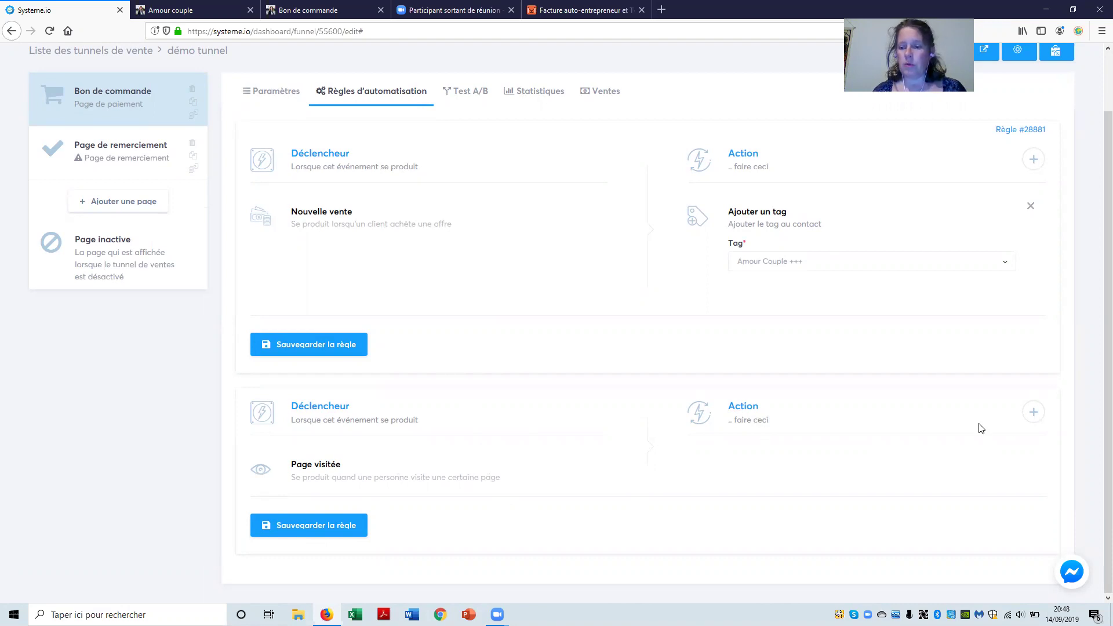
{"action": "left_click", "coordinate": [1032, 413]}
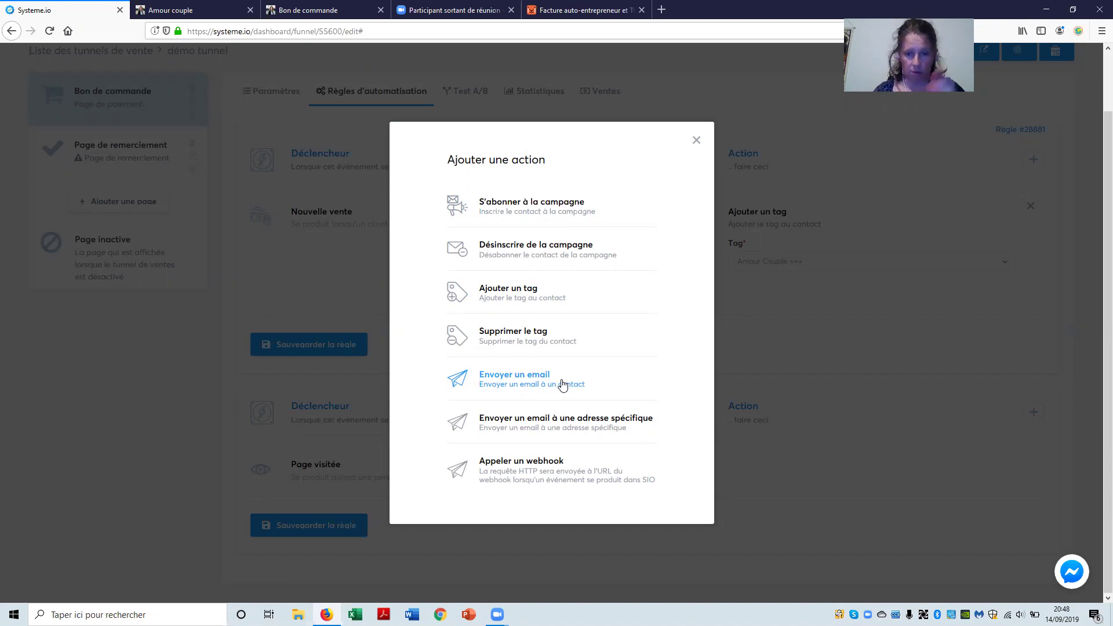
{"action": "left_click", "coordinate": [697, 142]}
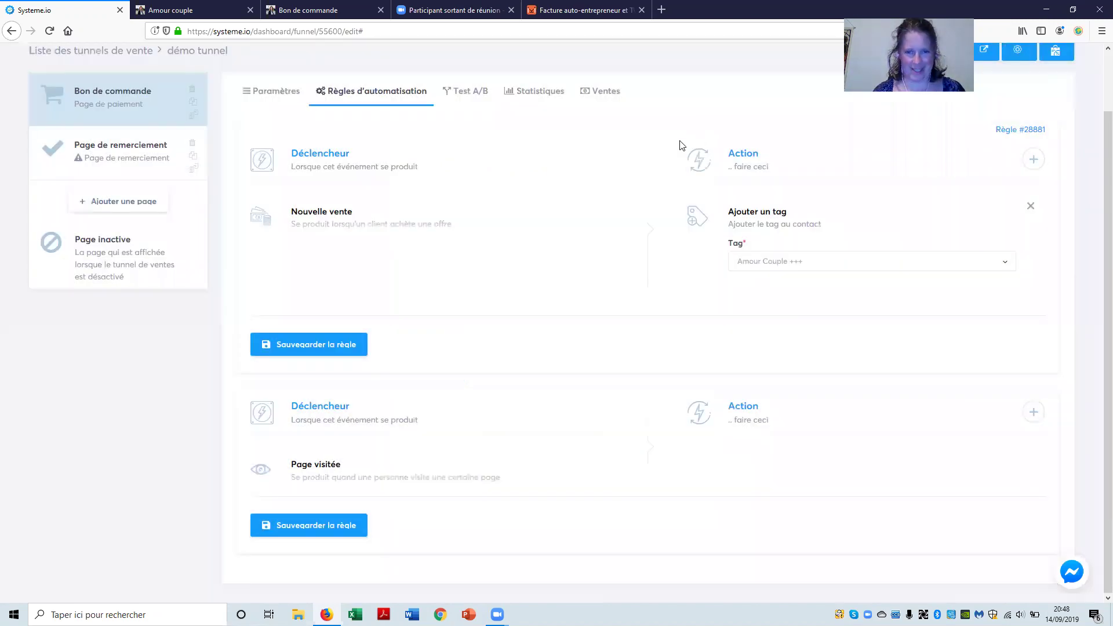
{"action": "scroll", "coordinate": [644, 244], "scroll_direction": "up", "scroll_amount": 2}
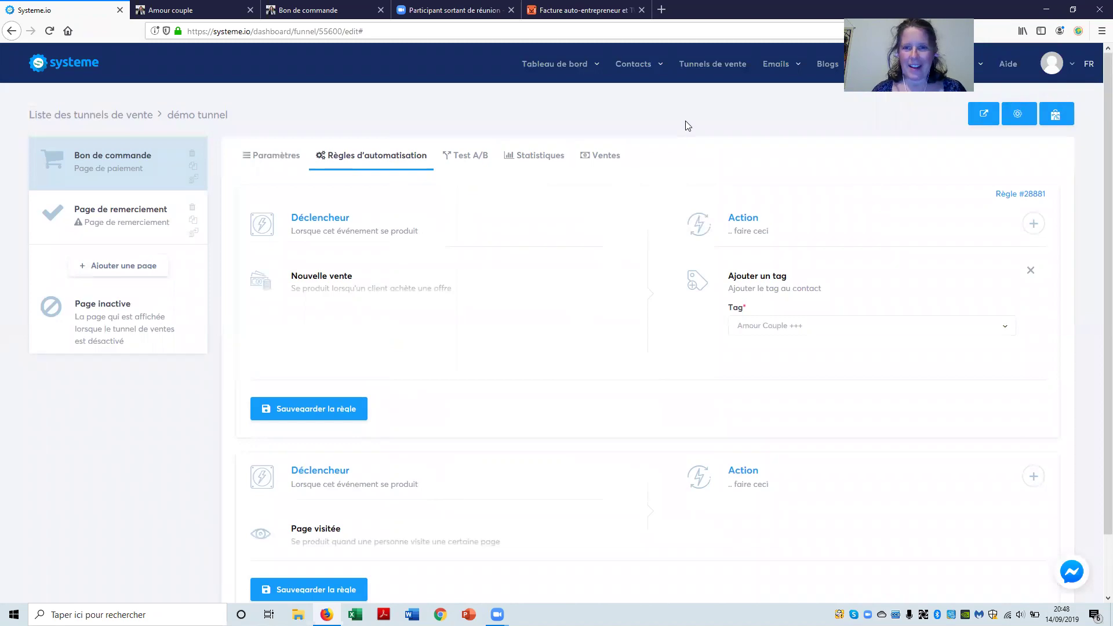
- View the live order page from the step settings, select its web address, then return to Systeme.io
{"action": "left_click", "coordinate": [278, 156]}
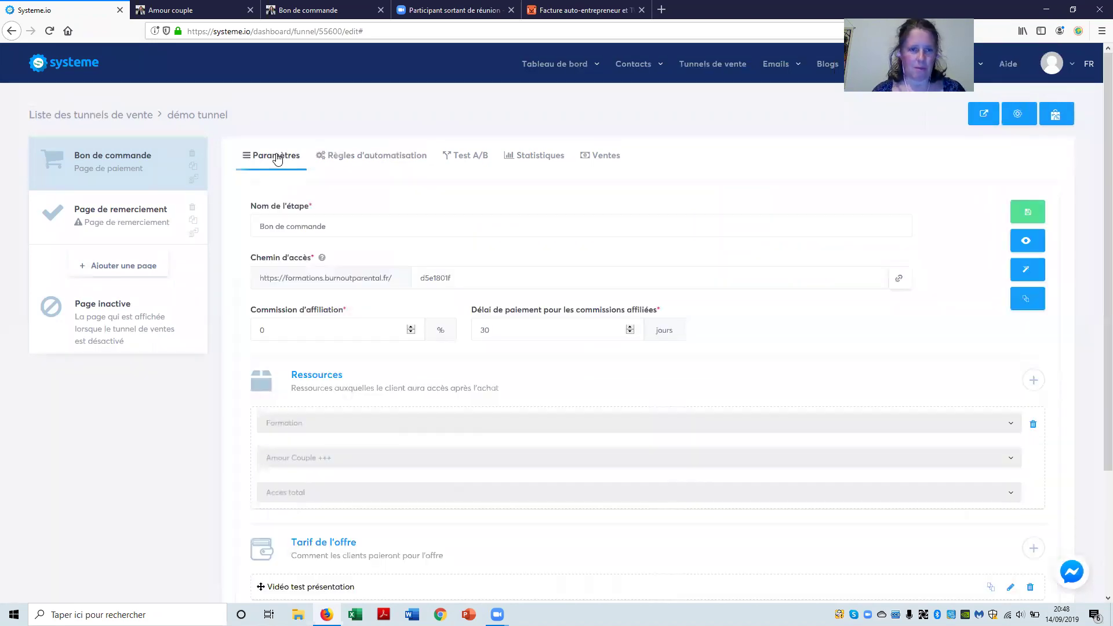
{"action": "left_click", "coordinate": [1027, 242]}
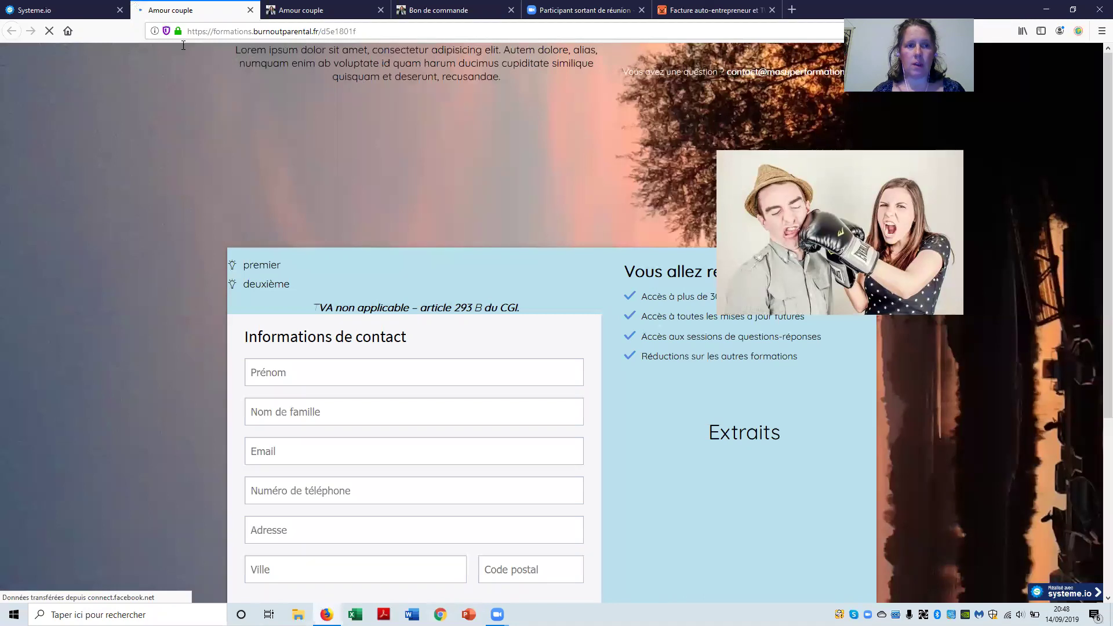
{"action": "left_click_drag", "start_coordinate": [366, 30], "coordinate": [142, 62]}
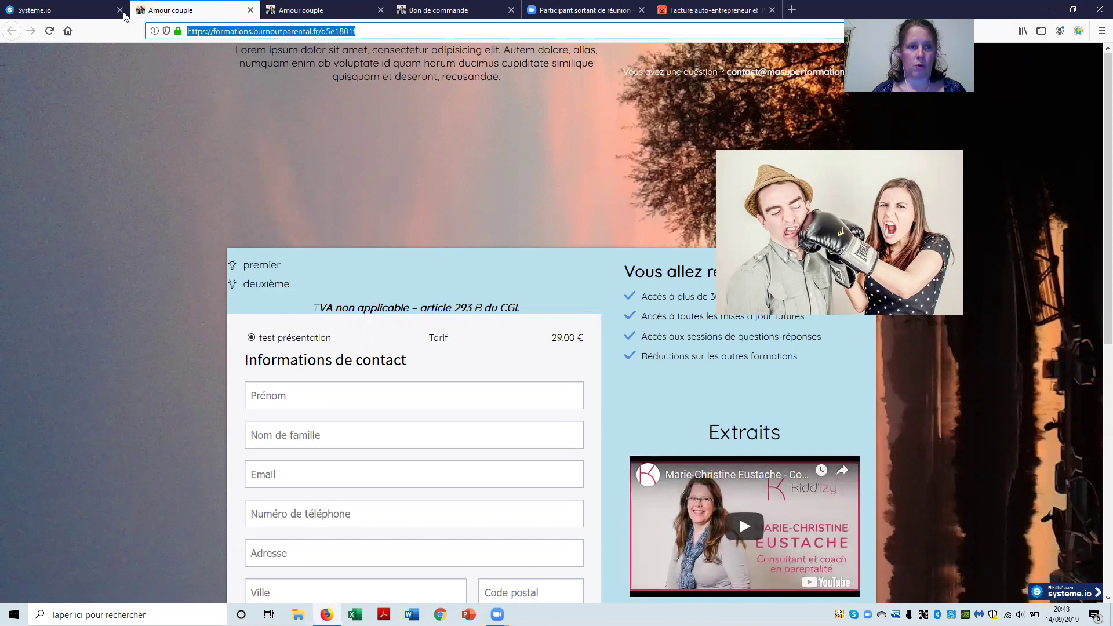
{"action": "left_click", "coordinate": [104, 11]}
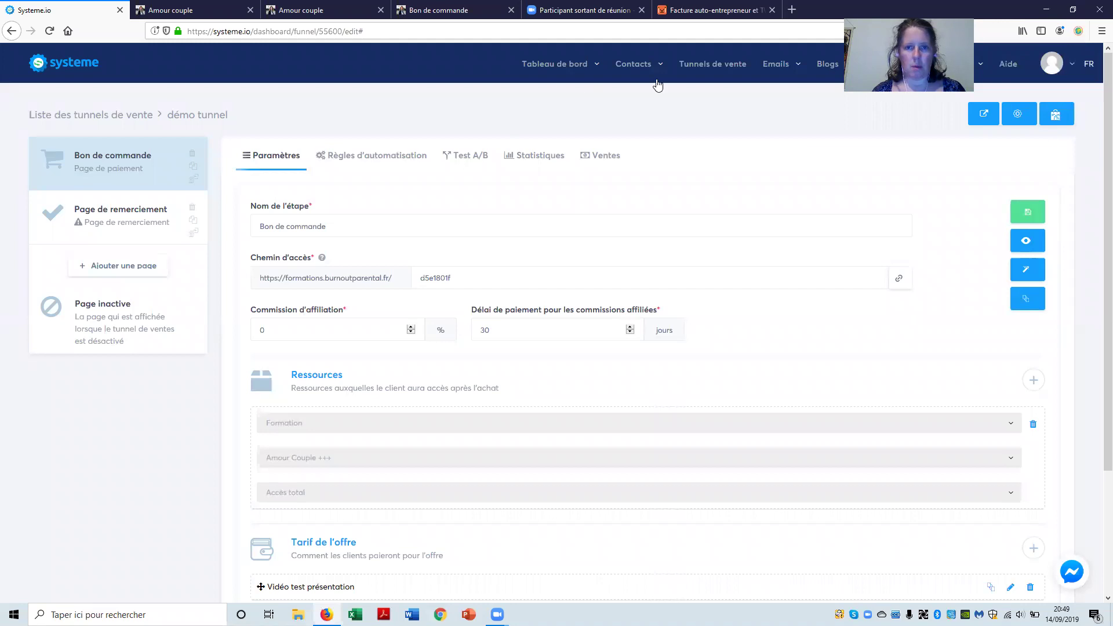
- Display the list of sales funnels, including démo tunnel and Amour Couple +++
{"action": "left_click", "coordinate": [700, 68]}
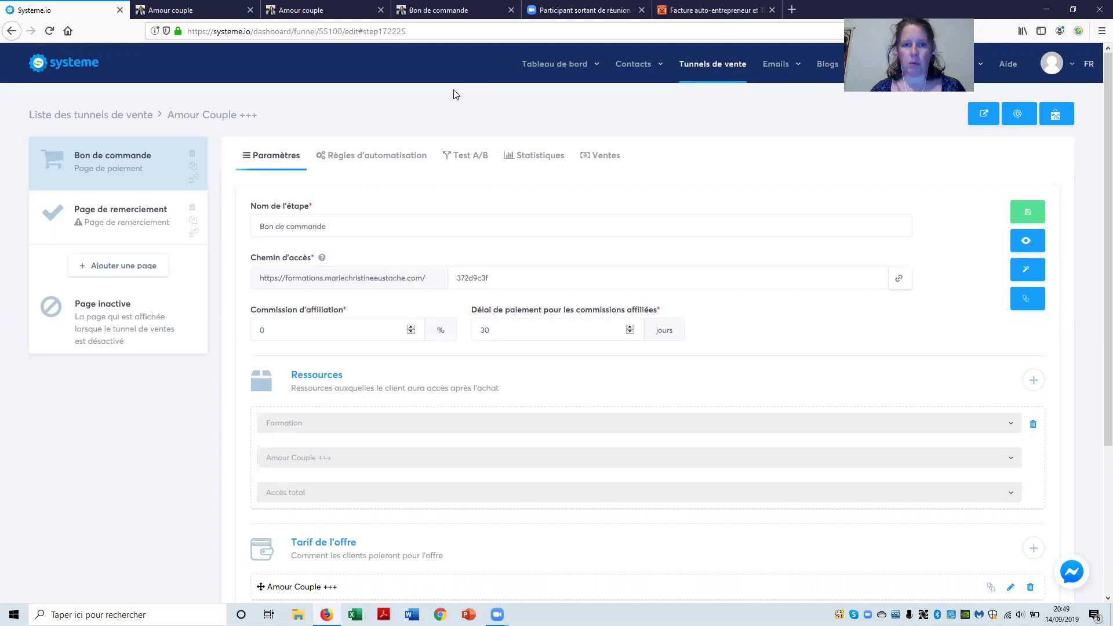
{"action": "left_click", "coordinate": [696, 68]}
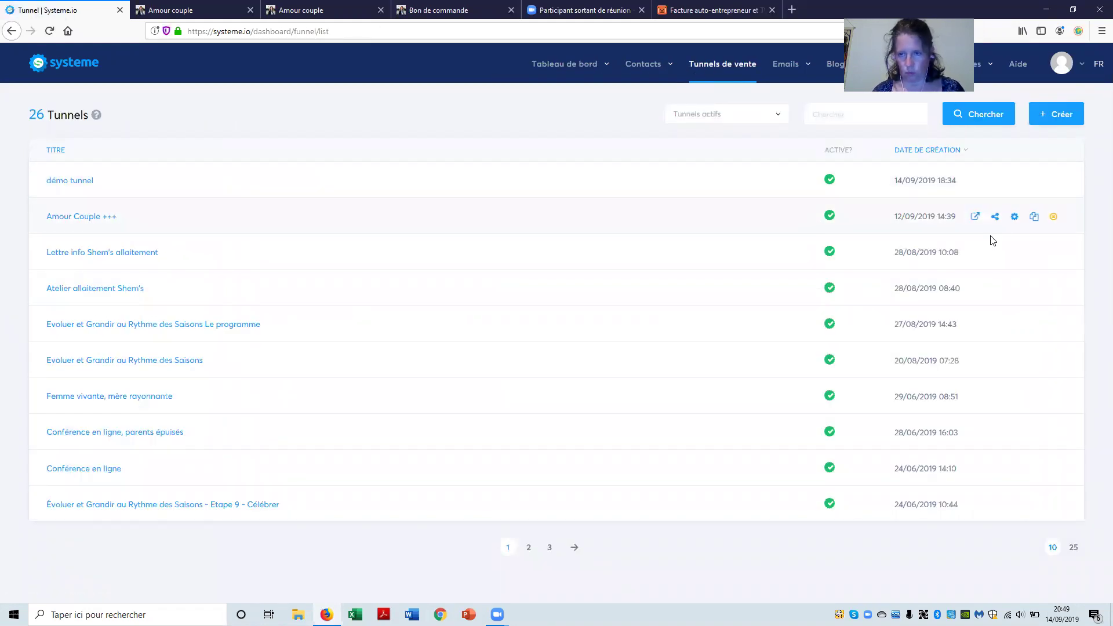
- Set the Amour Couple +++ funnel's domain to formations.mariechristineeustache.com and save its settings
{"action": "left_click", "coordinate": [1014, 217]}
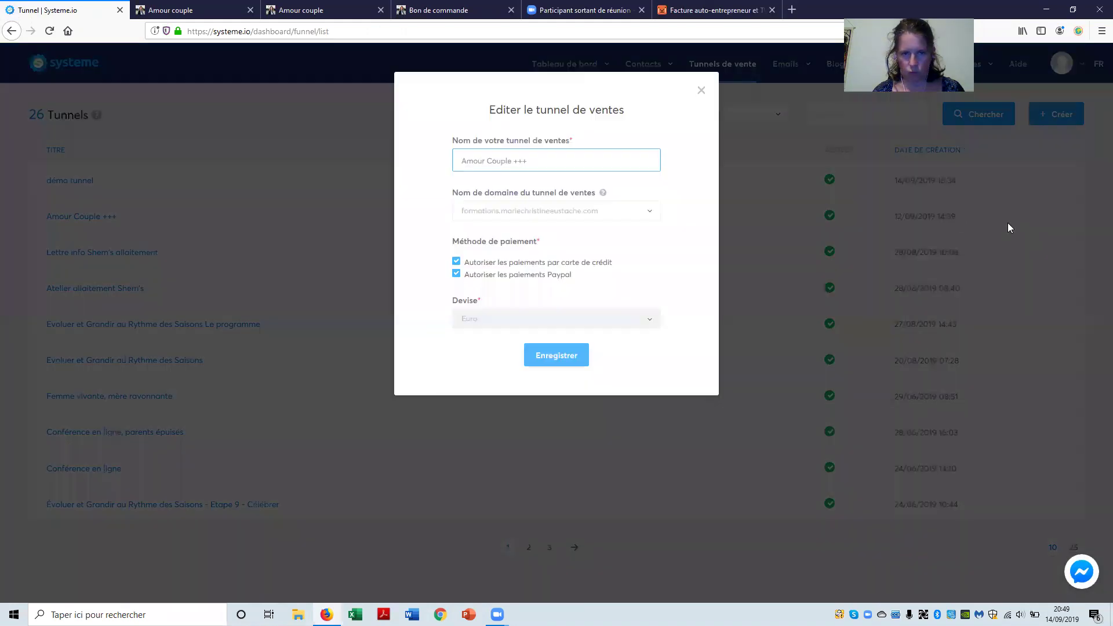
{"action": "left_click", "coordinate": [576, 218]}
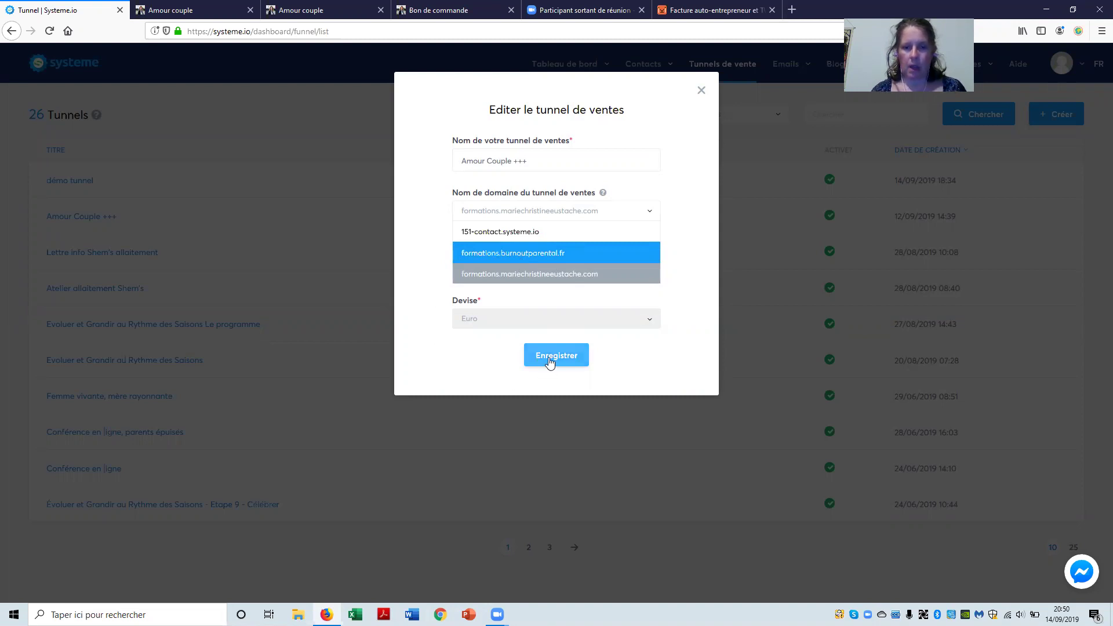
{"action": "left_click", "coordinate": [538, 276]}
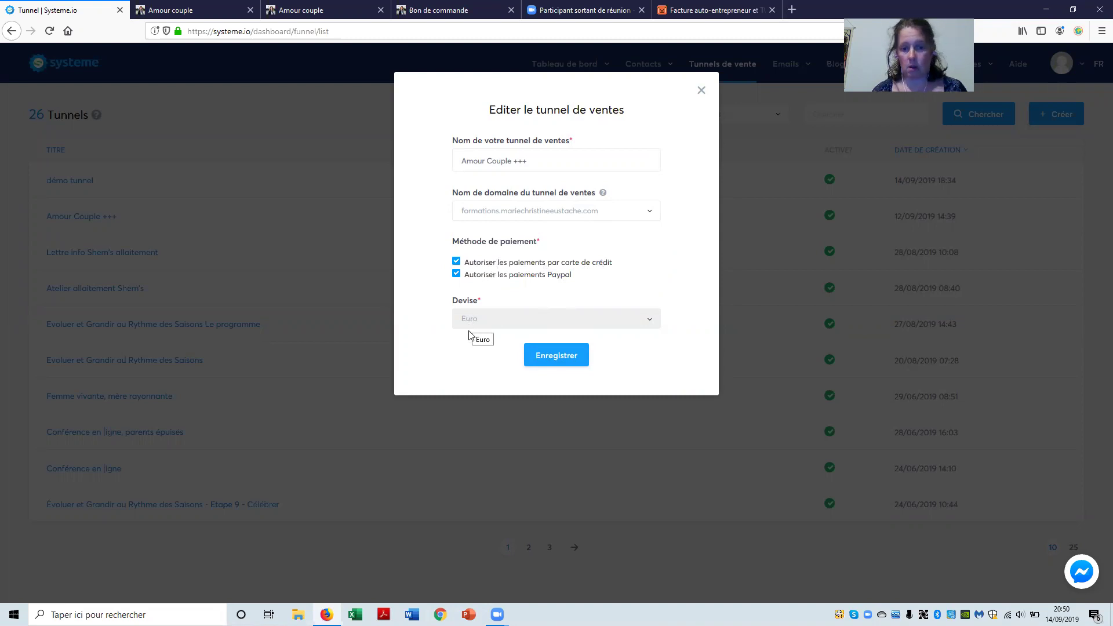
{"action": "left_click", "coordinate": [542, 359]}
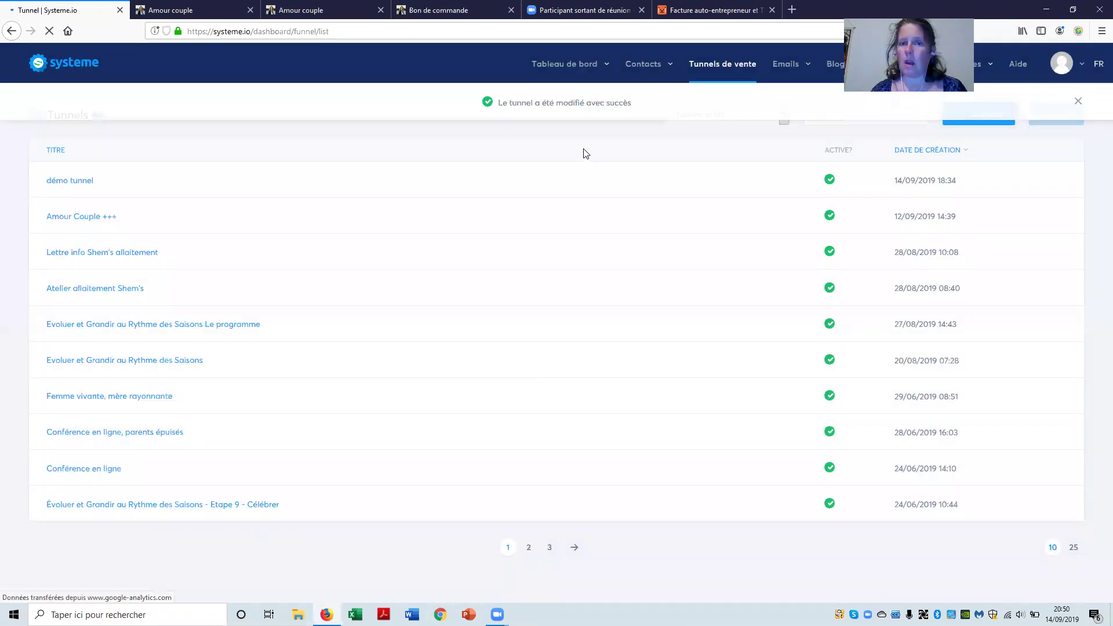